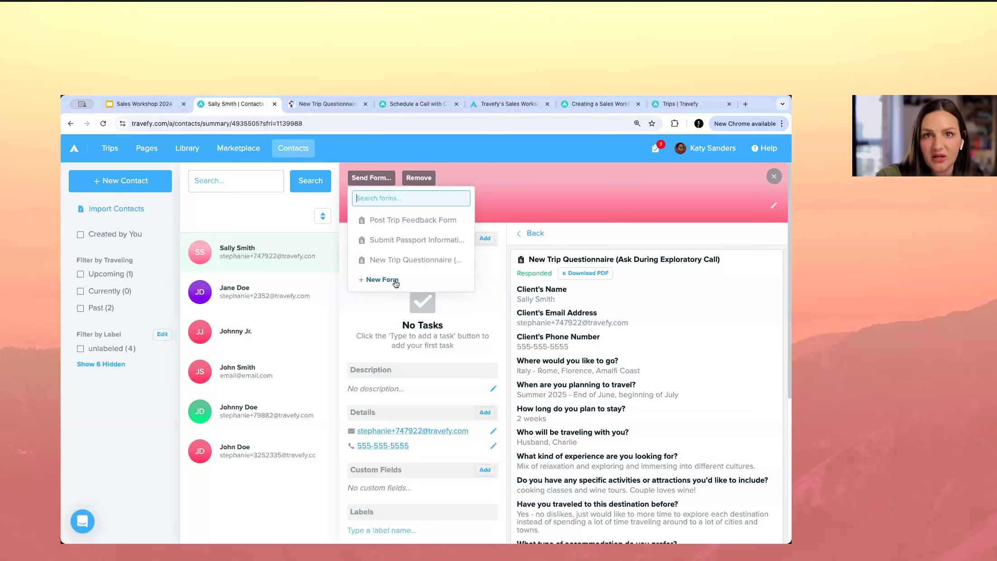
- Create a new form titled "Planning Agreement Form (Example)" from the contact's send-form options
{"action": "left_click", "coordinate": [379, 182]}
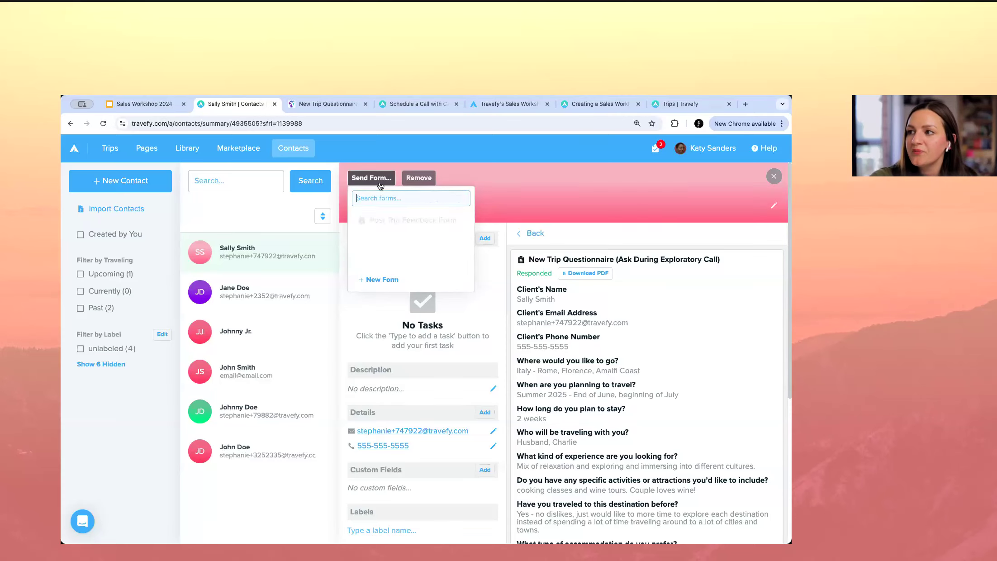
{"action": "left_click", "coordinate": [385, 280]}
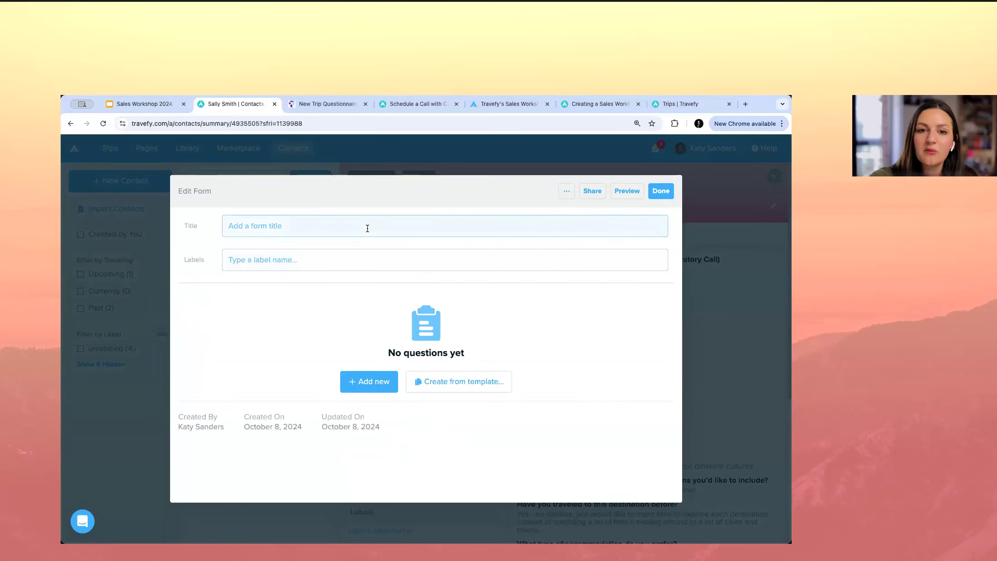
{"action": "type", "text": "Planning Agreement Form (Sample)"}
{"action": "left_click", "coordinate": [329, 226]}
{"action": "key", "text": "BackSpace"}
{"action": "type", "text": "Example)"}
{"action": "left_click", "coordinate": [383, 222]}
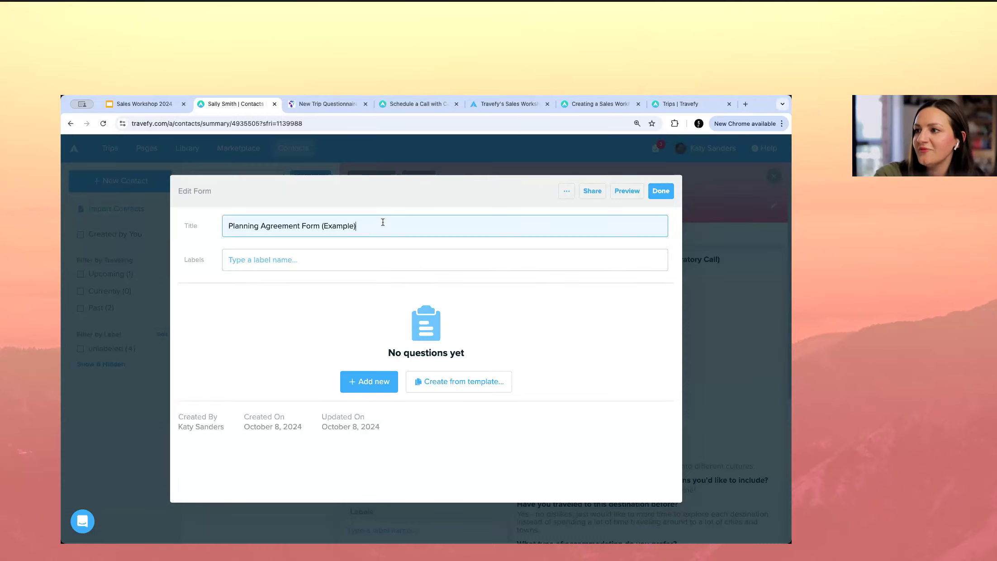
{"action": "left_click", "coordinate": [423, 391]}
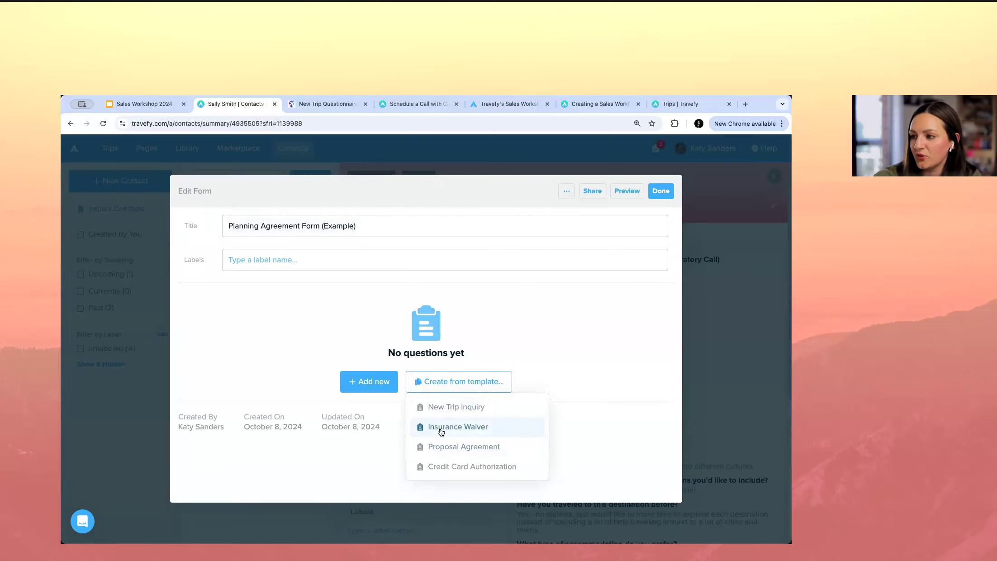
{"action": "left_click", "coordinate": [441, 359]}
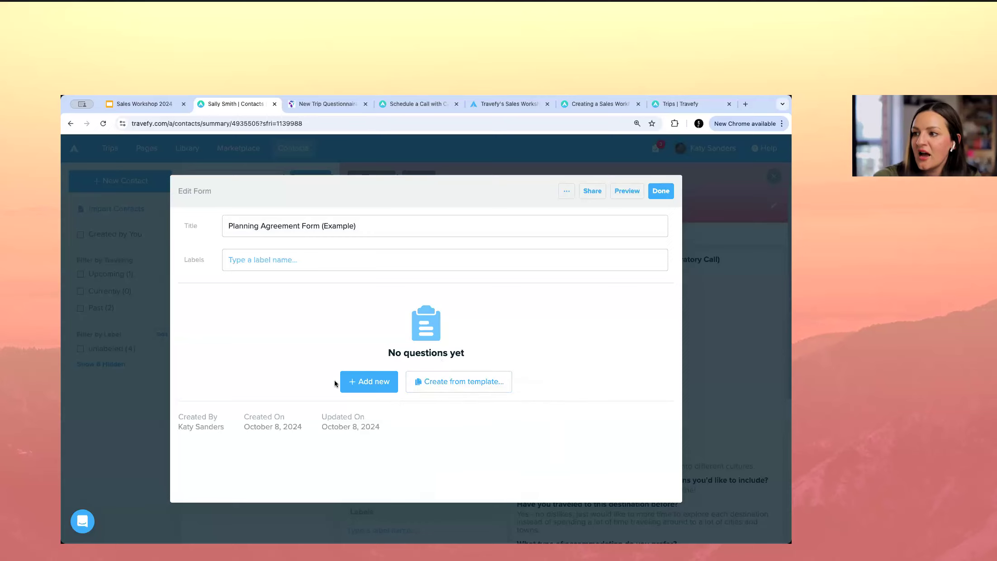
{"action": "left_click", "coordinate": [380, 386]}
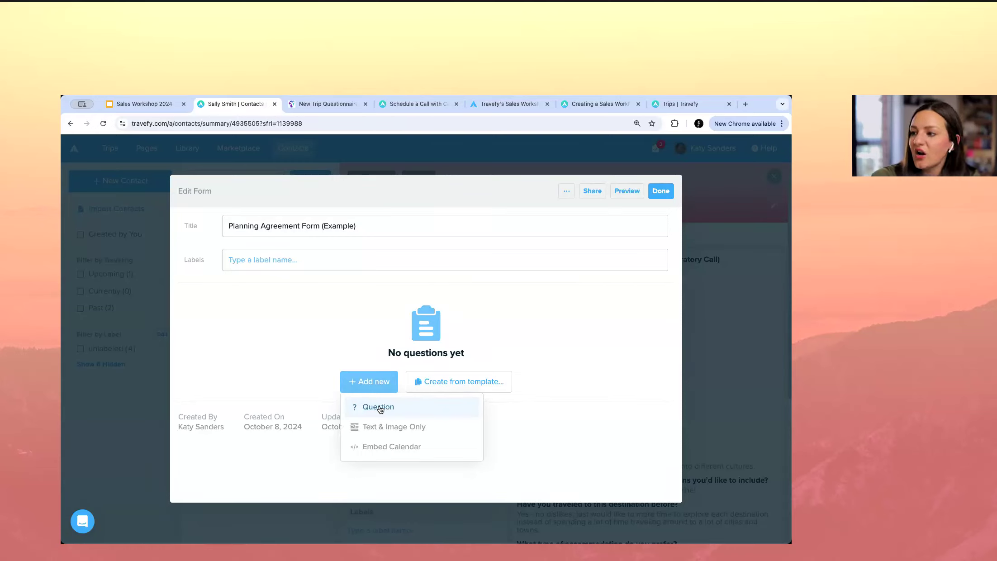
{"action": "left_click", "coordinate": [366, 387]}
- Add a required "Name" question to the form as a Smart Field linked to Contact Name, and save it
{"action": "left_click", "coordinate": [365, 388]}
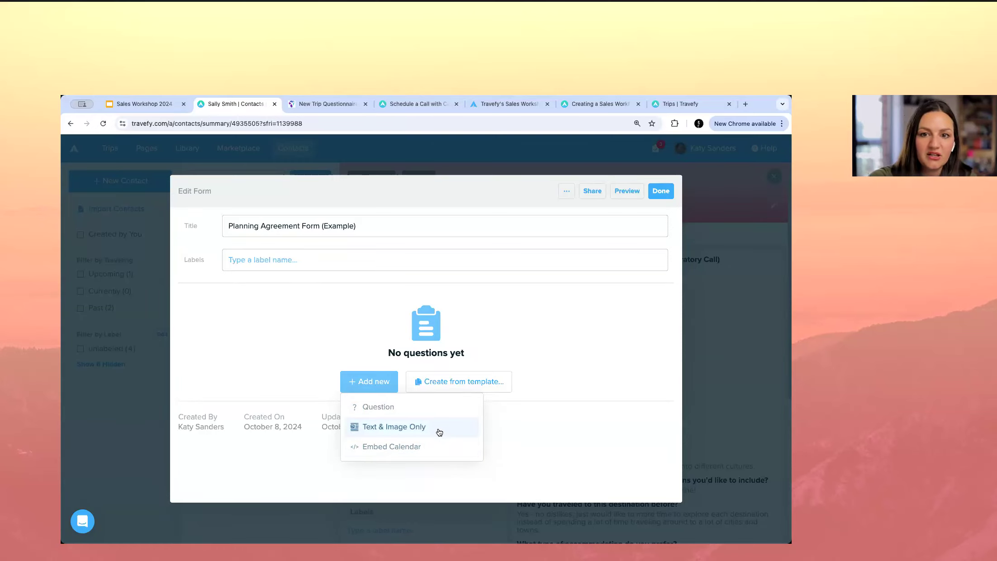
{"action": "left_click", "coordinate": [418, 407]}
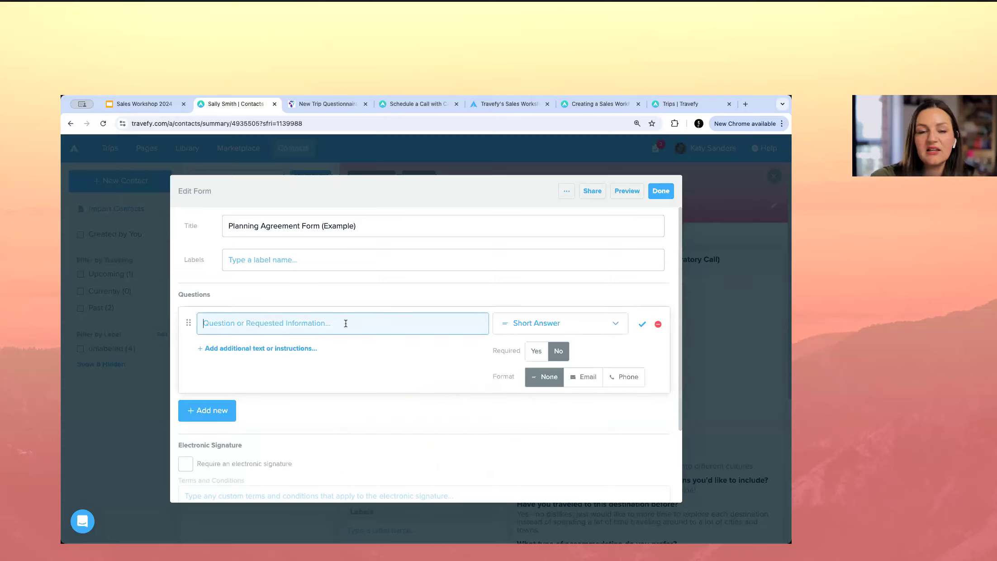
{"action": "type", "text": "Name"}
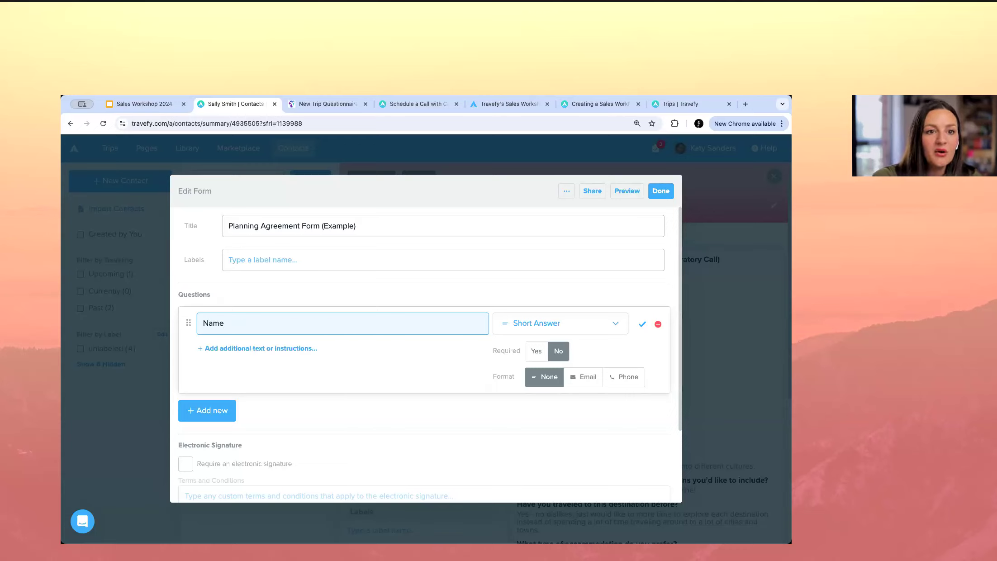
{"action": "left_click", "coordinate": [542, 332]}
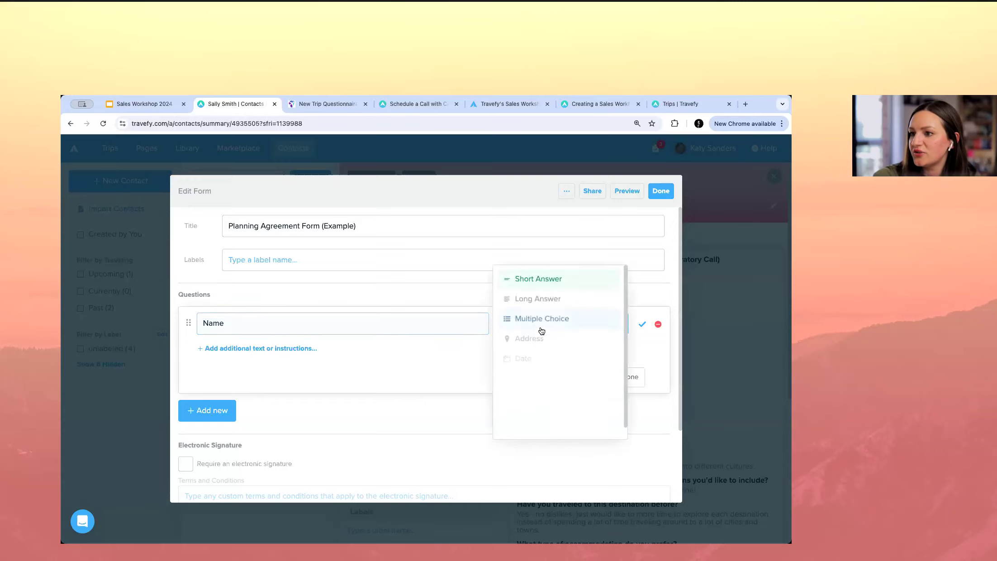
{"action": "scroll", "coordinate": [545, 385], "scroll_direction": "down", "scroll_amount": 1}
{"action": "left_click", "coordinate": [546, 426]}
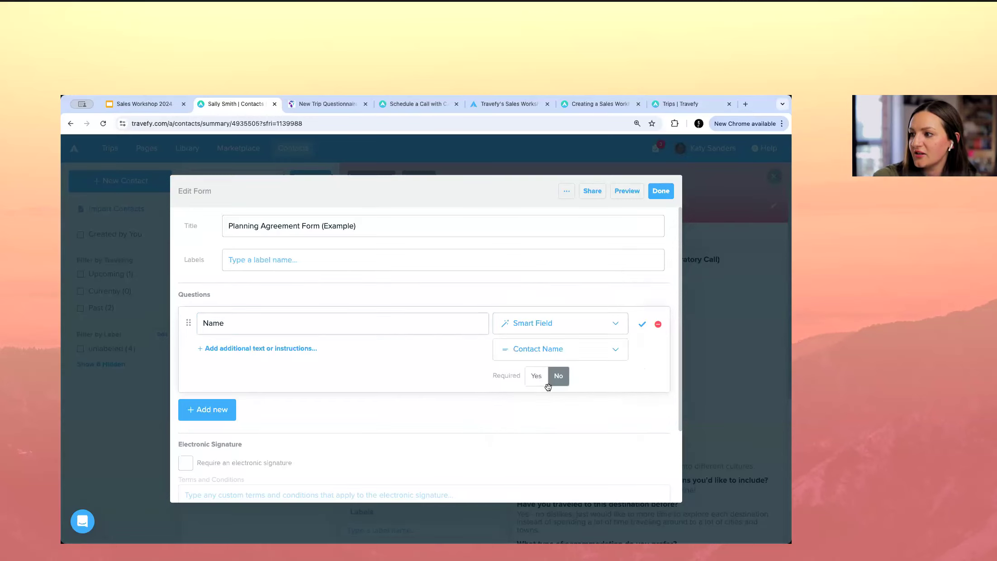
{"action": "left_click", "coordinate": [537, 377]}
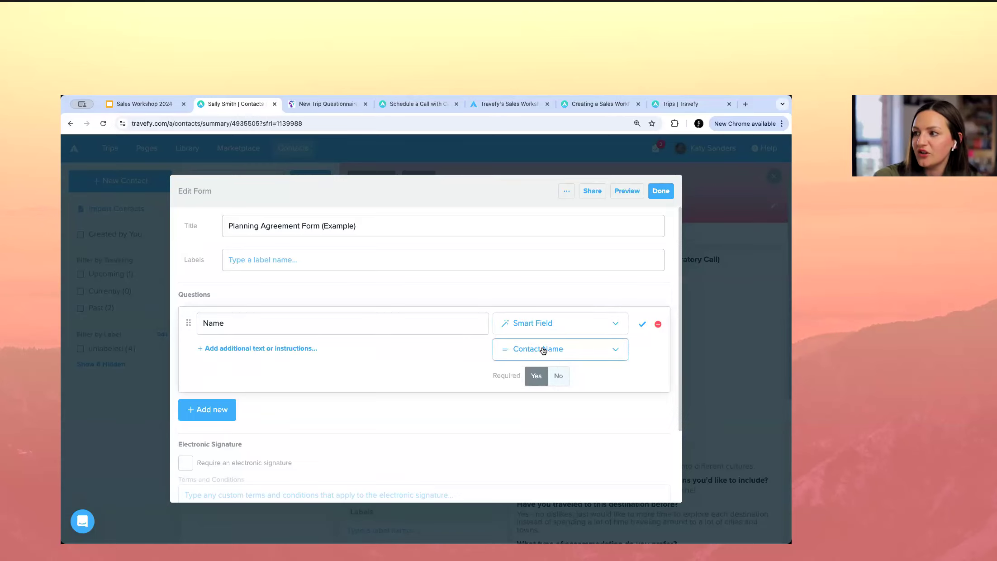
{"action": "left_click", "coordinate": [642, 324]}
- Add an "Email" question to the form as a Smart Field linked to Contact Email, and save it
{"action": "left_click", "coordinate": [228, 358]}
{"action": "left_click", "coordinate": [226, 378]}
{"action": "type", "text": "Email"}
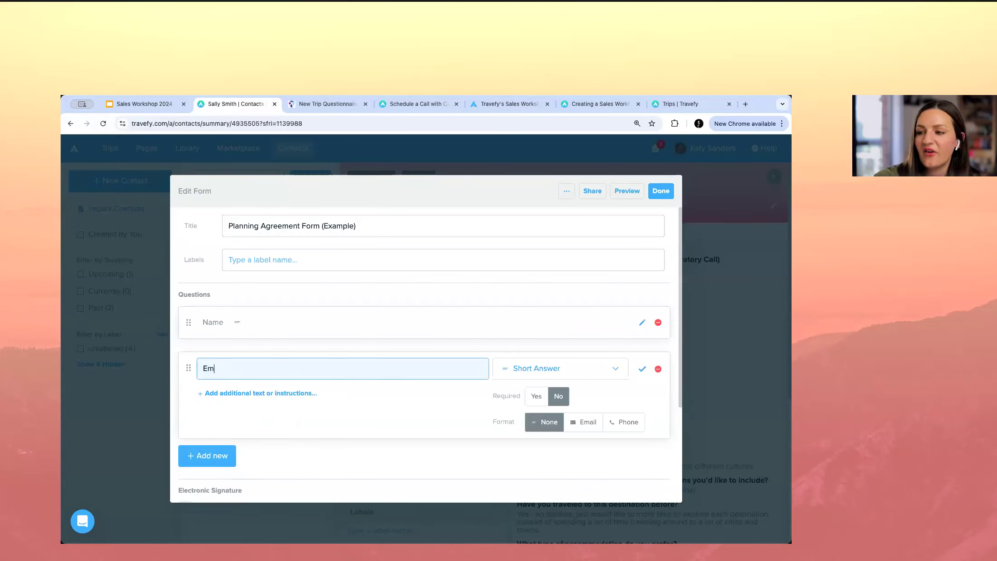
{"action": "left_click", "coordinate": [537, 368]}
{"action": "scroll", "coordinate": [550, 446], "scroll_direction": "down", "scroll_amount": 1}
{"action": "left_click", "coordinate": [554, 470]}
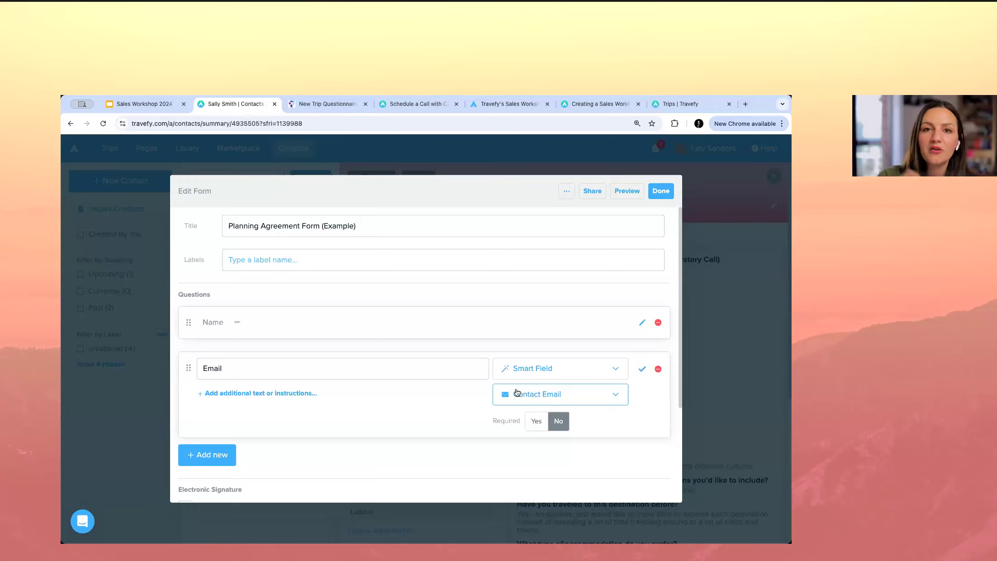
{"action": "left_click", "coordinate": [643, 369]}
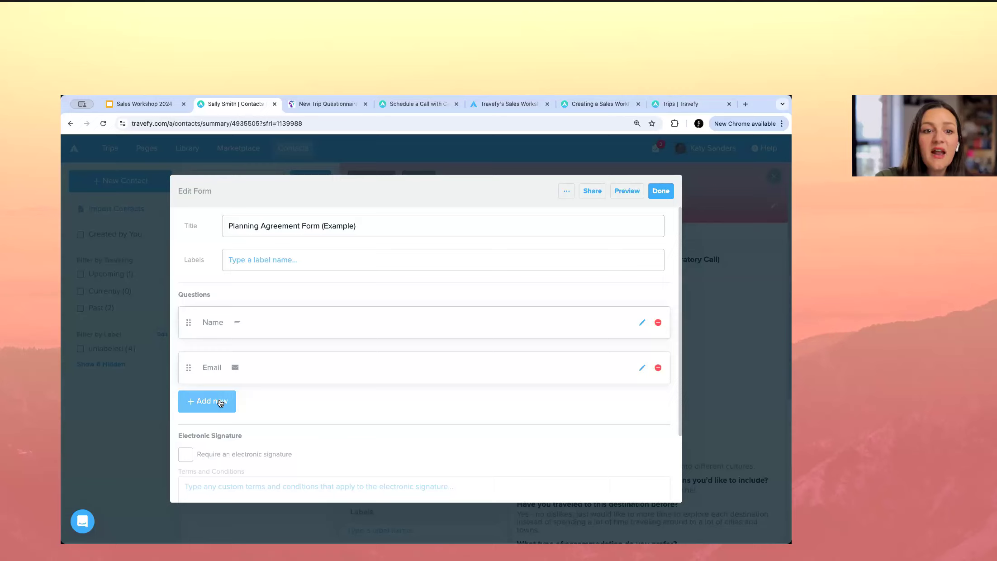
- Require an electronic signature on the form and enter "Terms and conditions ...." as its terms and conditions
{"action": "scroll", "coordinate": [220, 403], "scroll_direction": "down", "scroll_amount": 2}
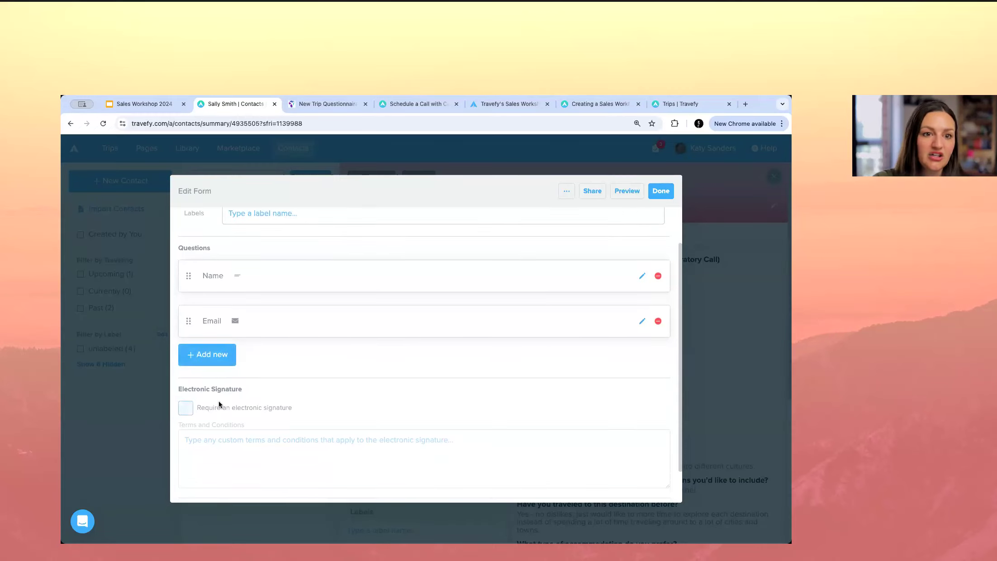
{"action": "left_click", "coordinate": [186, 407]}
{"action": "scroll", "coordinate": [188, 408], "scroll_direction": "down", "scroll_amount": 1}
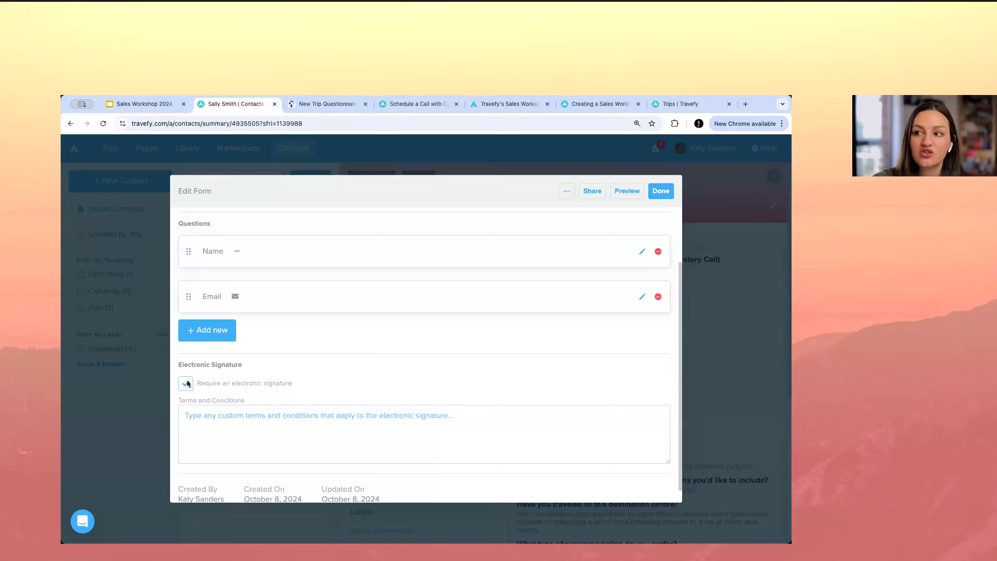
{"action": "left_click", "coordinate": [211, 417]}
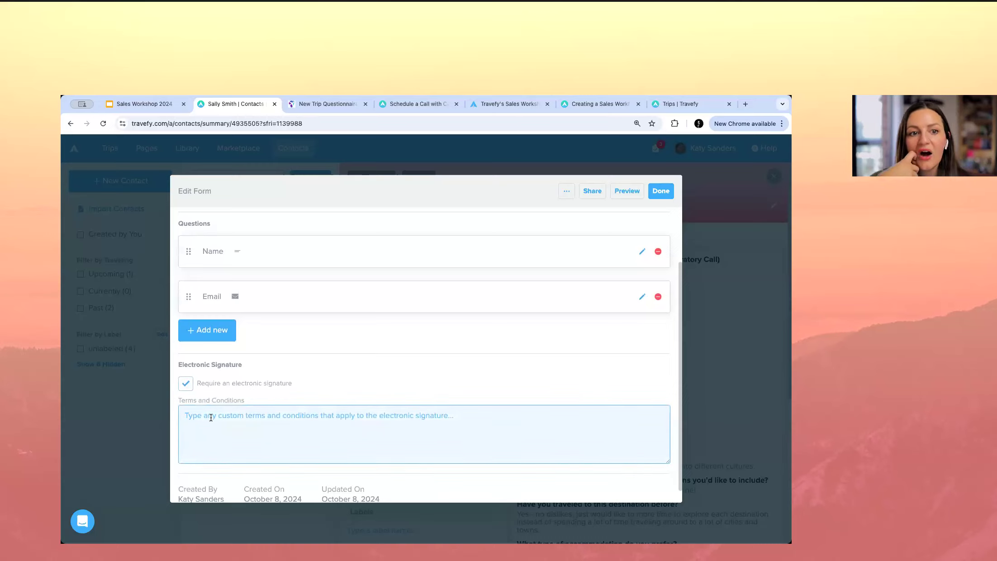
{"action": "type", "text": "Terms and conditions ...."}
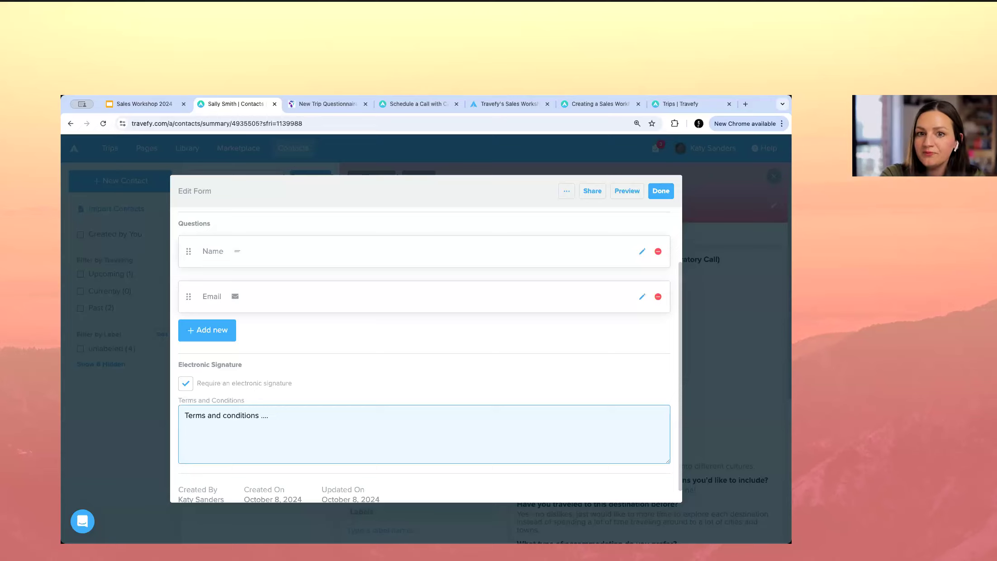
{"action": "scroll", "coordinate": [390, 327], "scroll_direction": "down", "scroll_amount": 1}
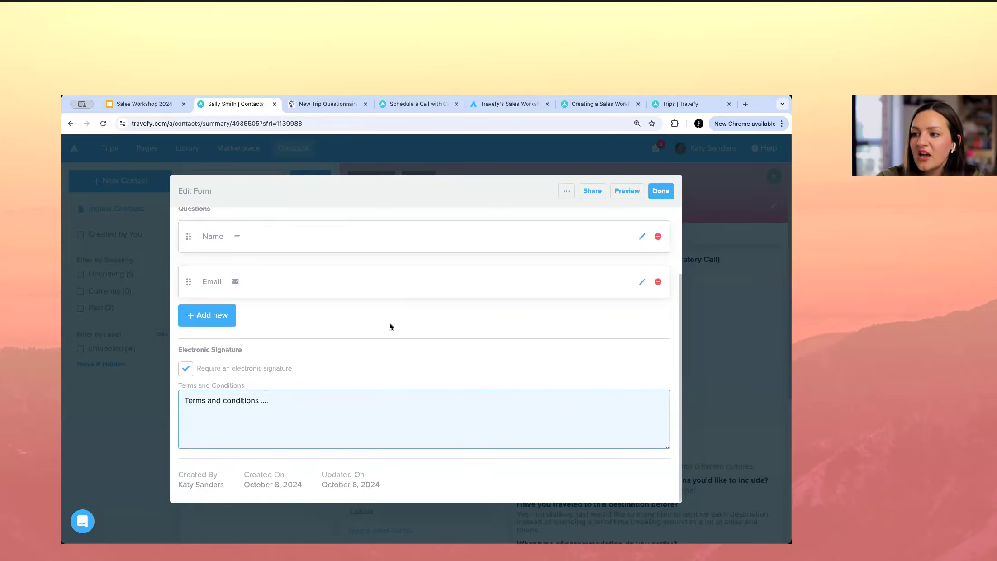
{"action": "scroll", "coordinate": [363, 297], "scroll_direction": "up", "scroll_amount": 4}
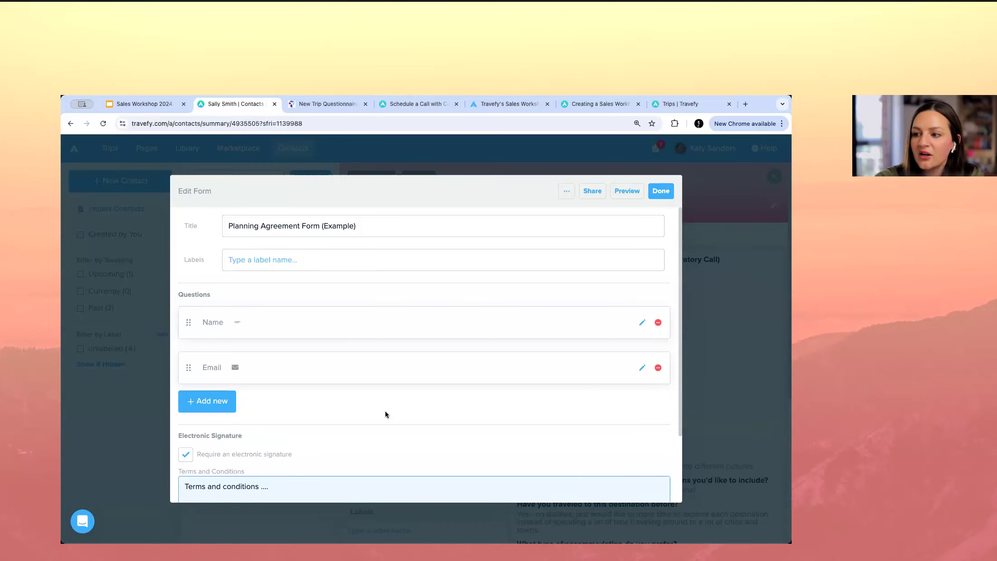
- Try adding an untitled Card Authorization question below Email and delete it from the form
{"action": "scroll", "coordinate": [385, 414], "scroll_direction": "down", "scroll_amount": 3}
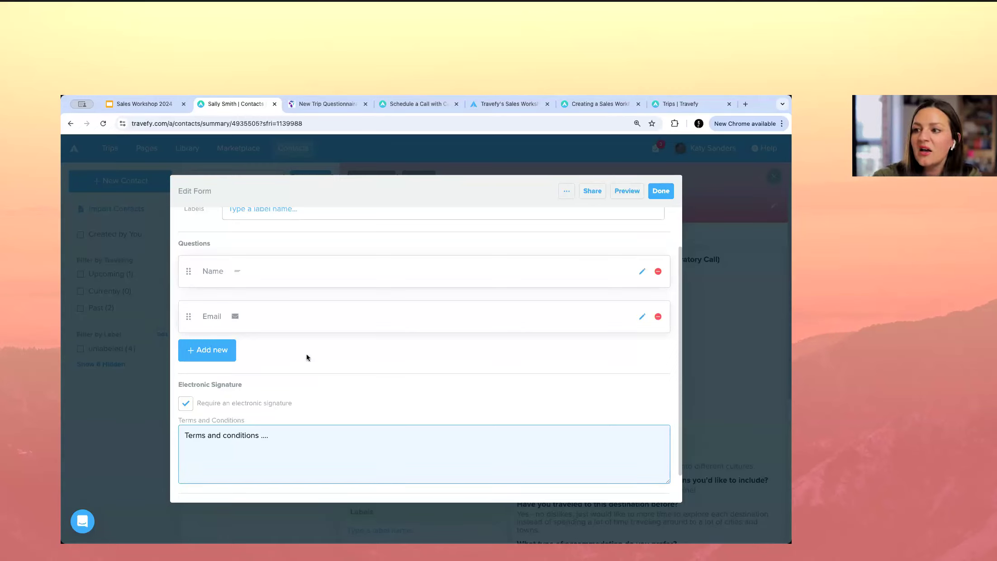
{"action": "left_click", "coordinate": [221, 351]}
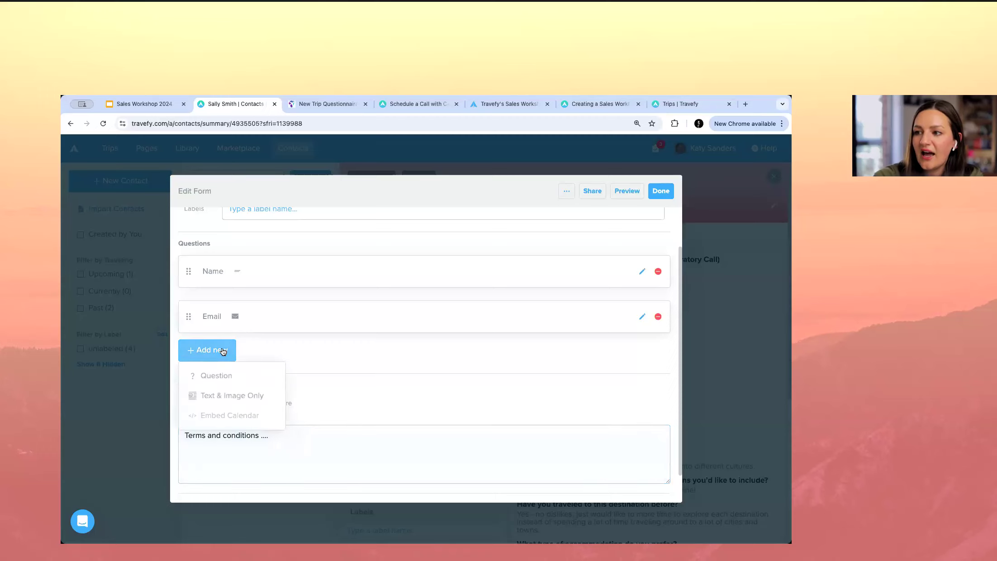
{"action": "left_click", "coordinate": [230, 375]}
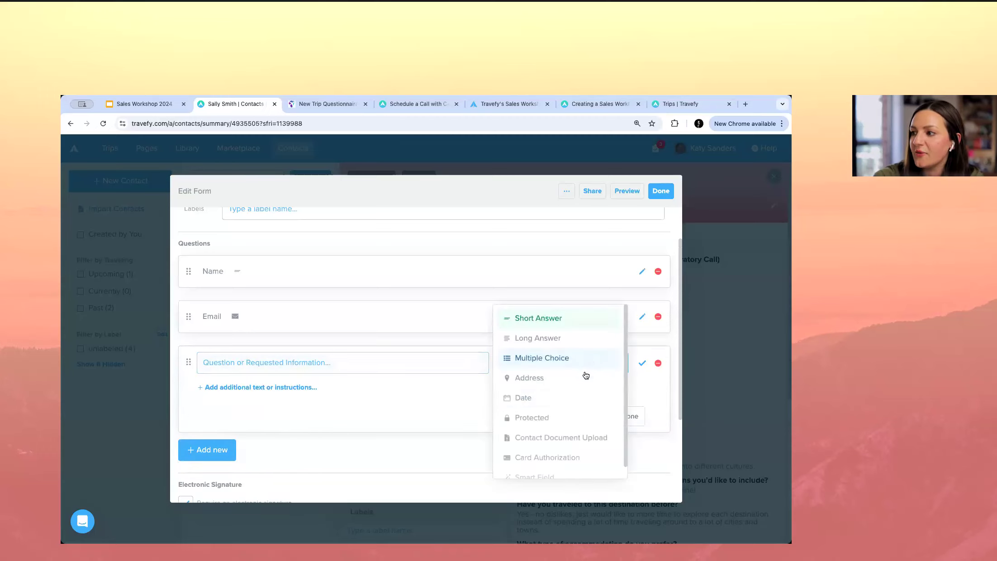
{"action": "left_click", "coordinate": [571, 454]}
{"action": "left_click", "coordinate": [419, 368]}
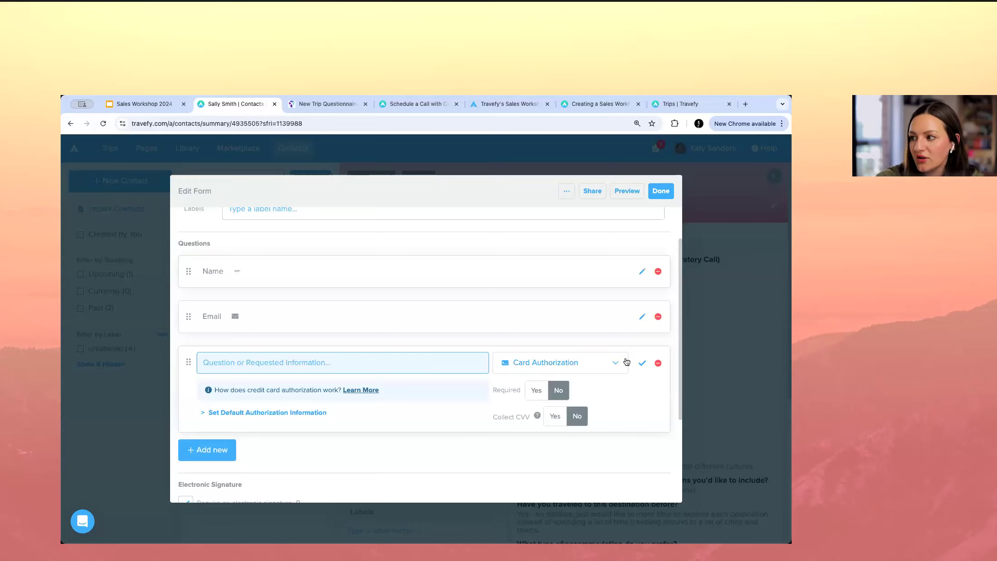
{"action": "left_click", "coordinate": [659, 364]}
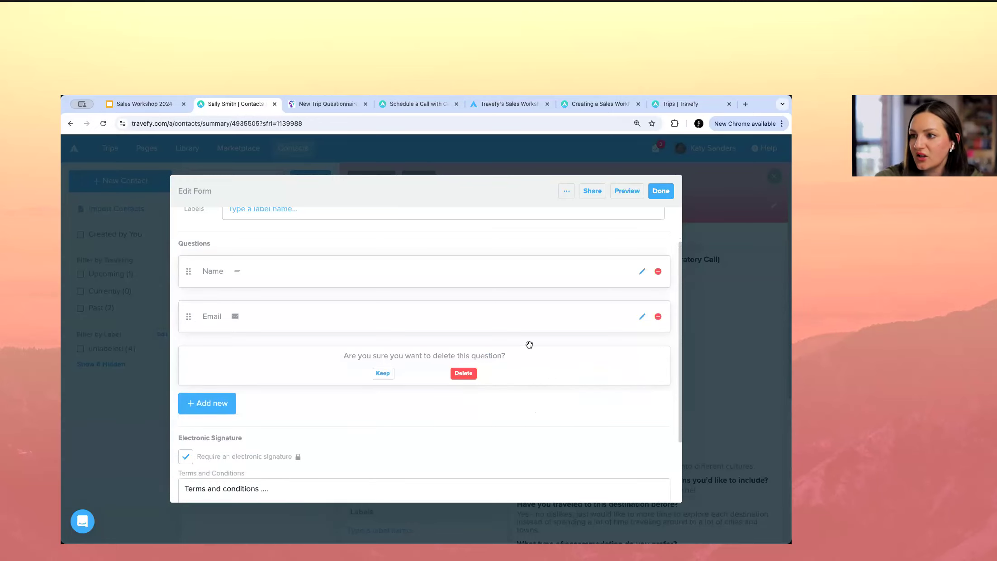
{"action": "left_click", "coordinate": [463, 373]}
- Finish editing the form, email Planning Agreement Form (Example) to the open contact, and return to the contact's forms list
{"action": "left_click", "coordinate": [663, 192]}
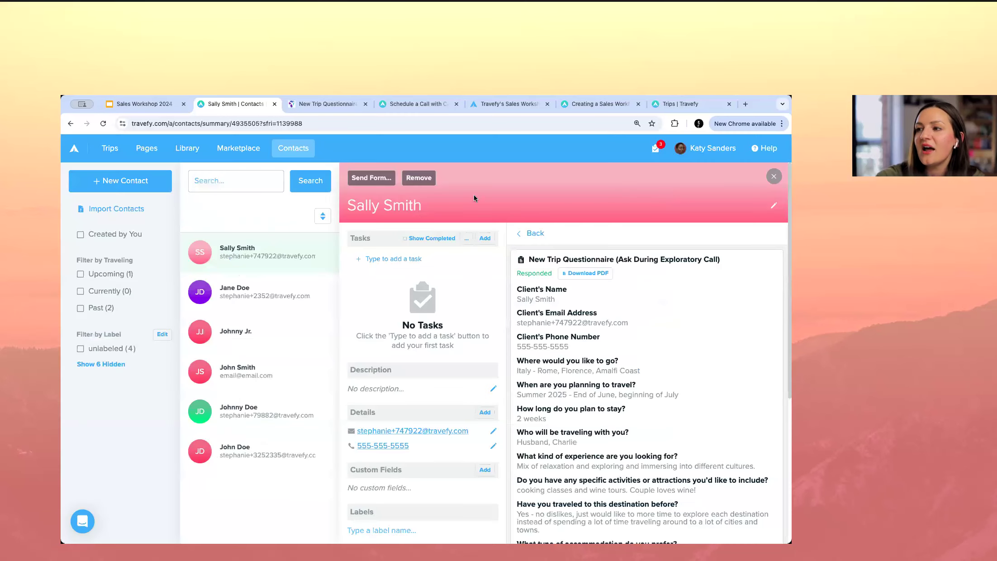
{"action": "left_click", "coordinate": [372, 179]}
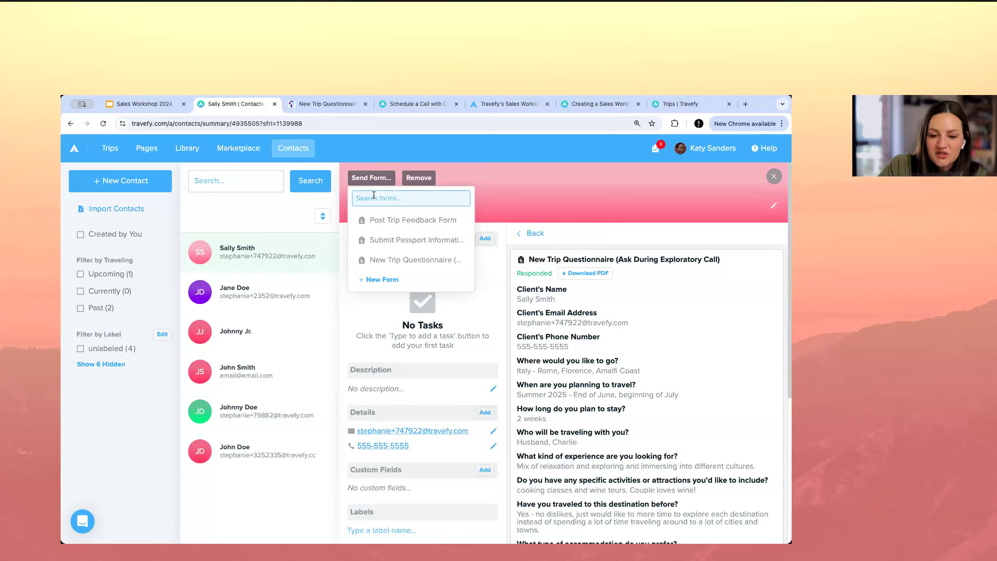
{"action": "type", "text": "agreem"}
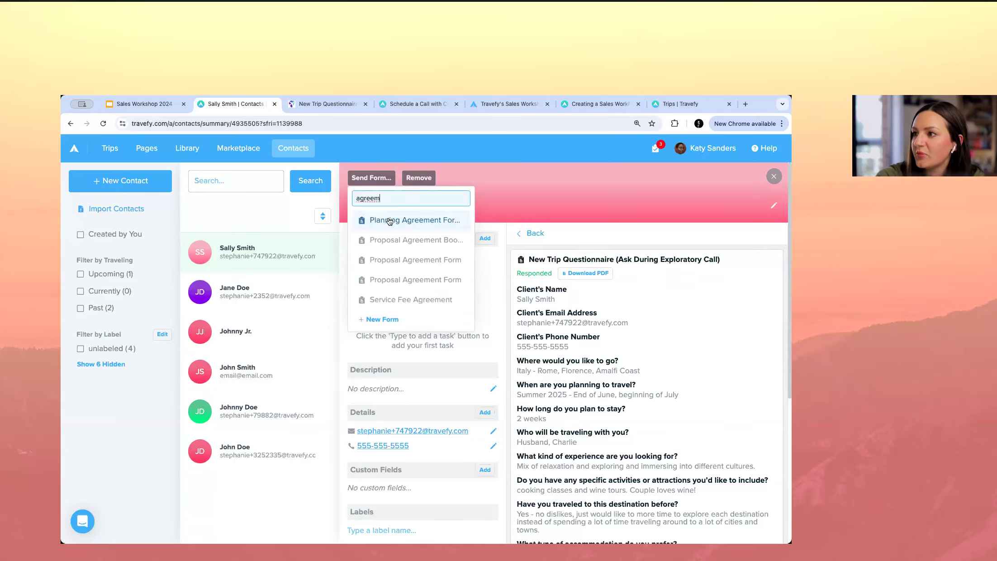
{"action": "left_click", "coordinate": [389, 221]}
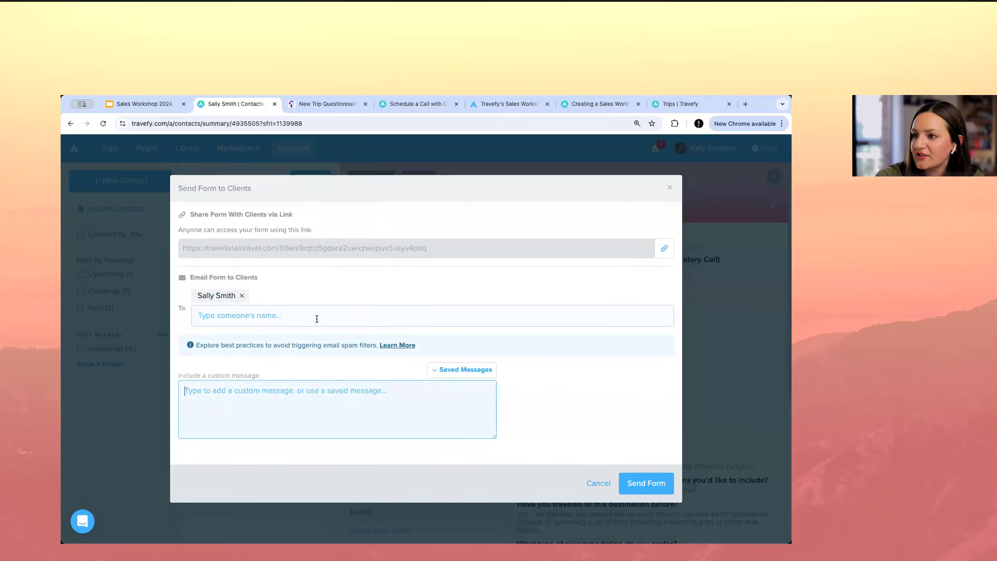
{"action": "left_click", "coordinate": [640, 481]}
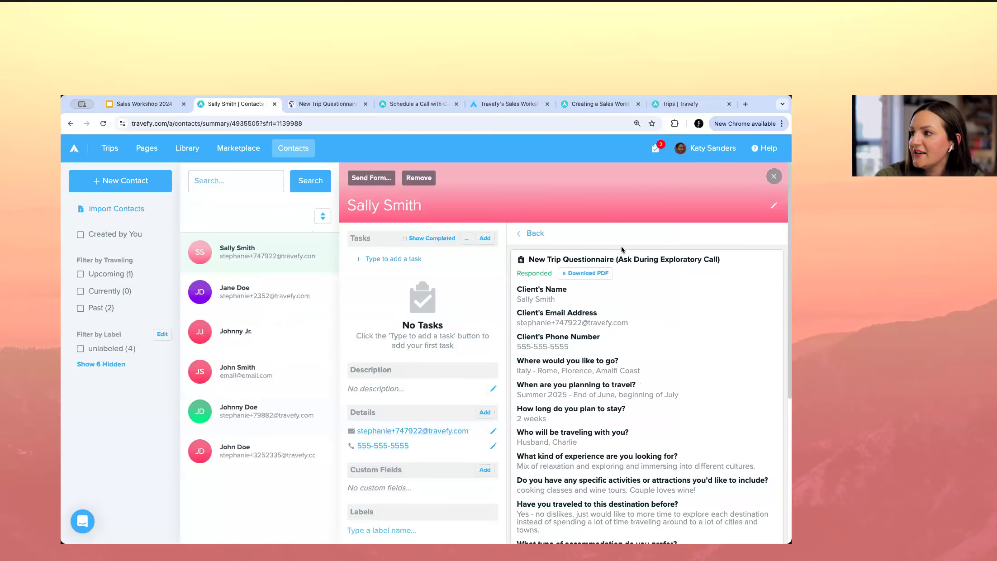
{"action": "left_click", "coordinate": [550, 235]}
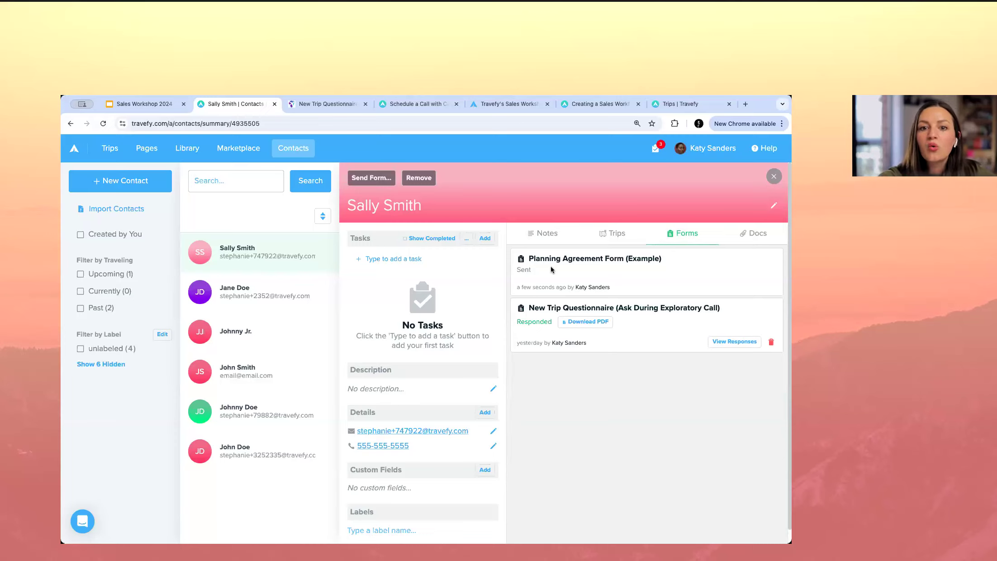
- Add a task titled "Follow Up if haven't heard back" to the open contact
{"action": "left_click", "coordinate": [485, 238]}
{"action": "left_click", "coordinate": [484, 239]}
{"action": "left_click", "coordinate": [484, 240]}
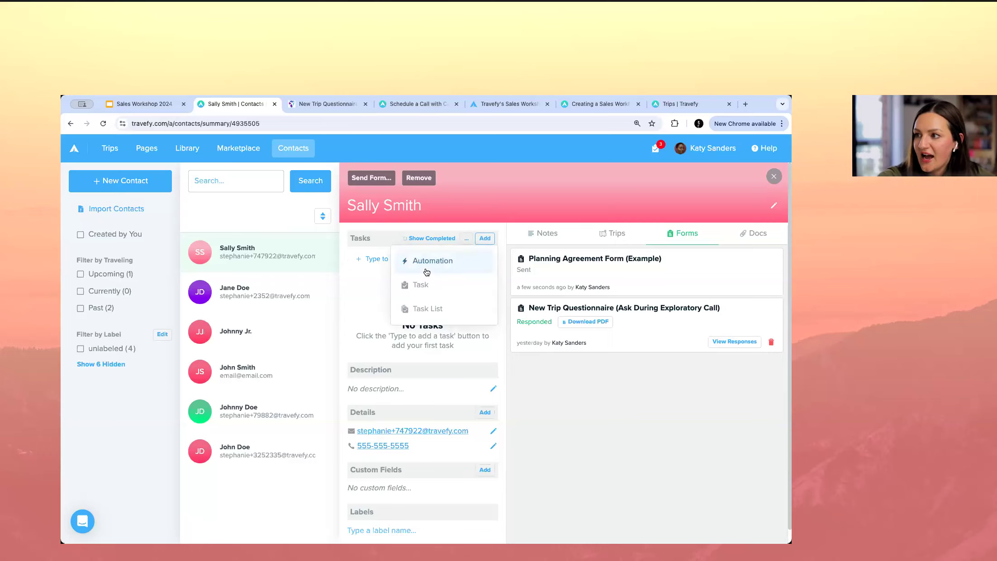
{"action": "left_click", "coordinate": [421, 285]}
{"action": "triple_click", "coordinate": [352, 247]}
{"action": "type", "text": "Follow Up Uf Ha"}
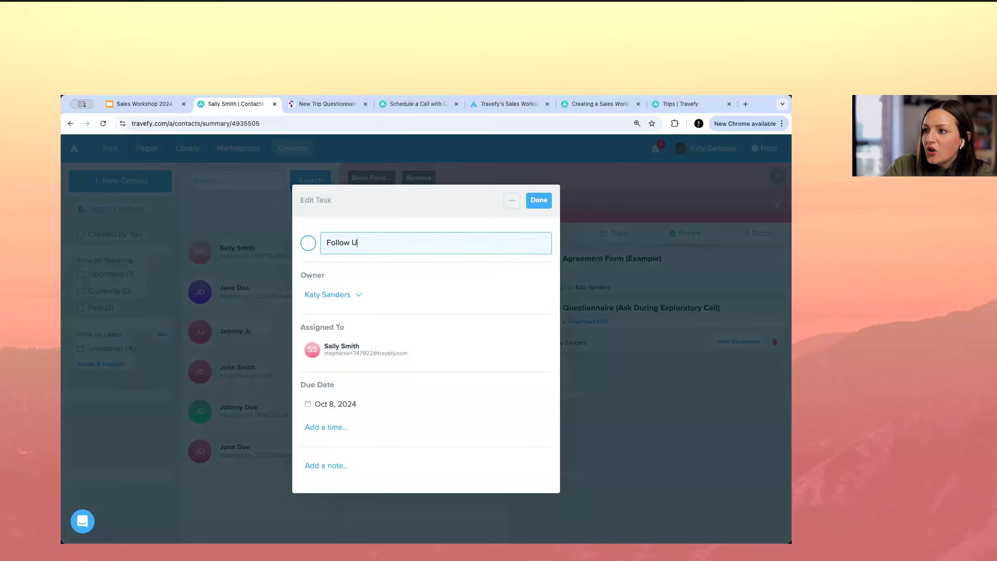
{"action": "key", "text": "BackSpace"}
{"action": "key", "text": "BackSpace"}
{"action": "key", "text": "BackSpace"}
{"action": "key", "text": "BackSpace"}
{"action": "key", "text": "BackSpace"}
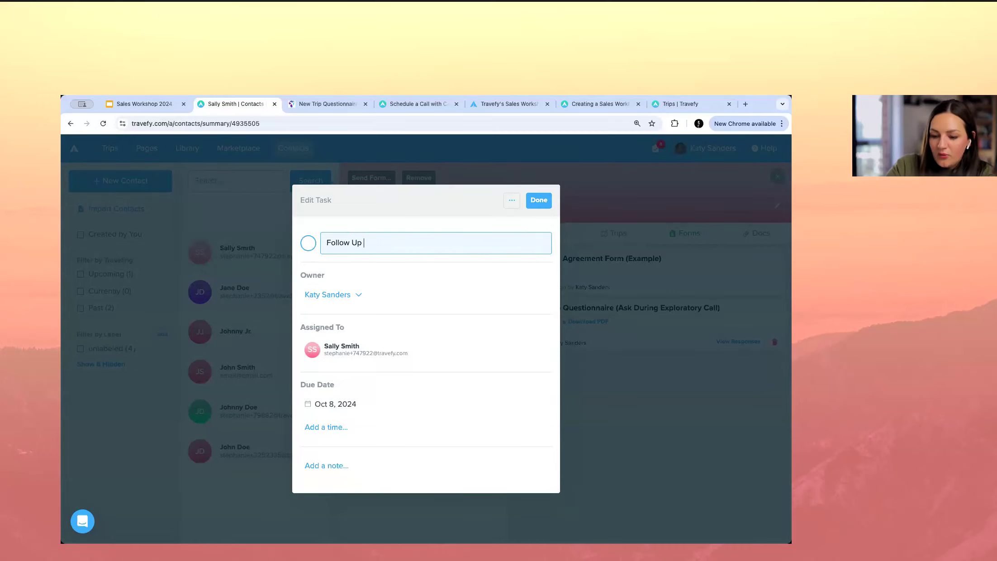
{"action": "type", "text": "if"}
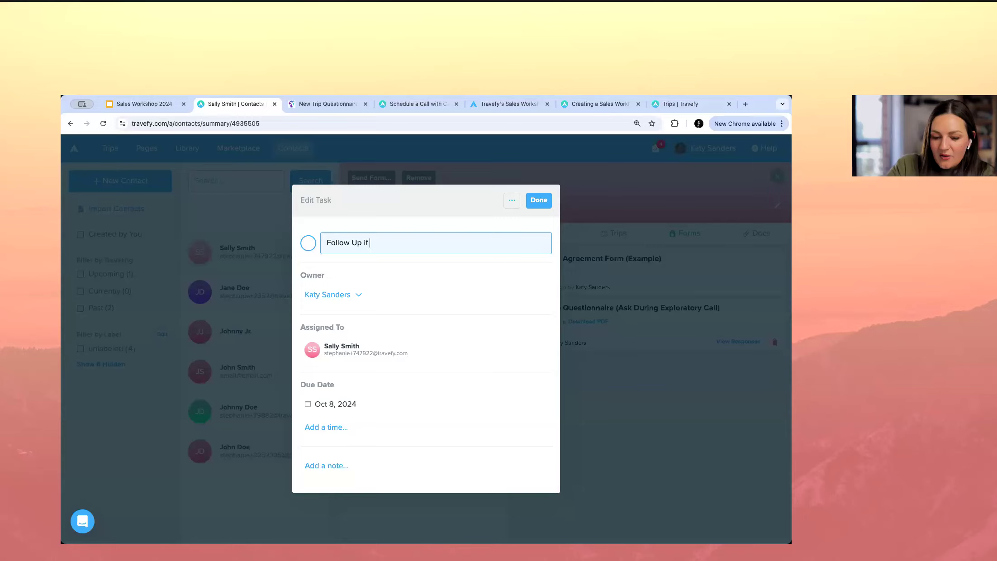
{"action": "type", "text": " haven't heard back"}
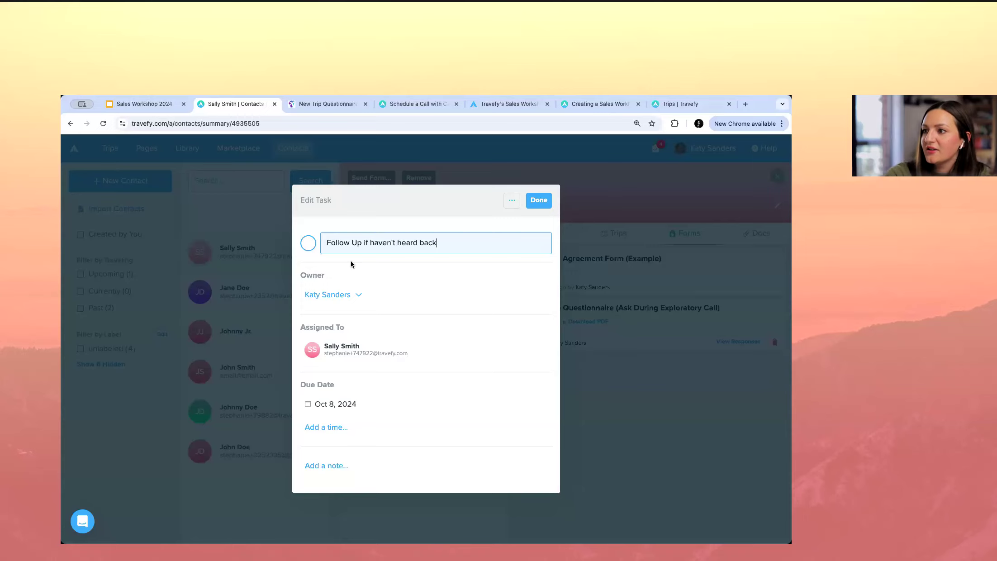
- Set the follow-up task's due date to Oct 10, 2024 at 9:00 AM, turn on its reminder, and finish editing
{"action": "left_click", "coordinate": [339, 405]}
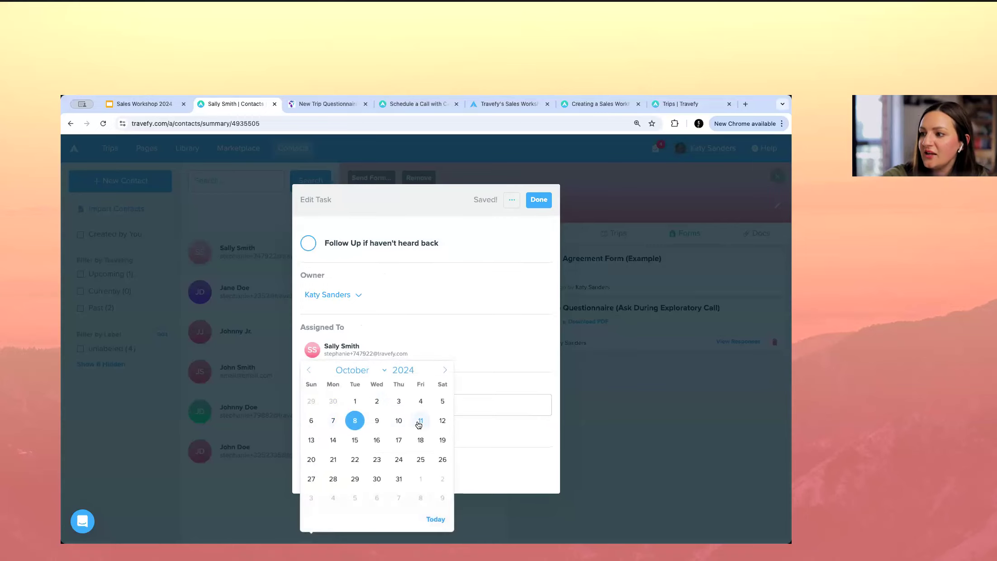
{"action": "left_click", "coordinate": [356, 417]}
{"action": "left_click", "coordinate": [348, 423]}
{"action": "type", "text": "9:00 am"}
{"action": "key", "text": "Return"}
{"action": "scroll", "coordinate": [408, 384], "scroll_direction": "down", "scroll_amount": 1}
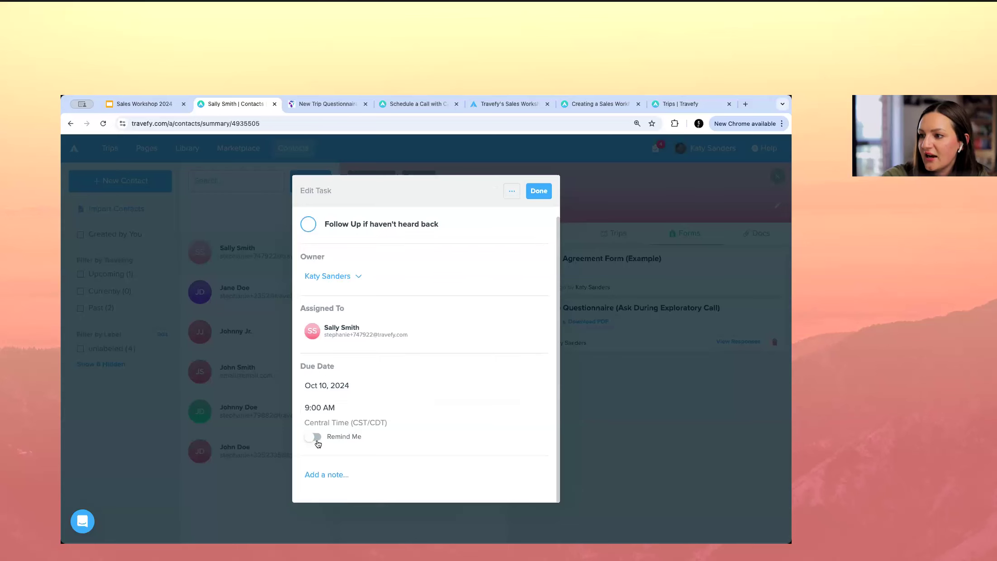
{"action": "left_click", "coordinate": [317, 439]}
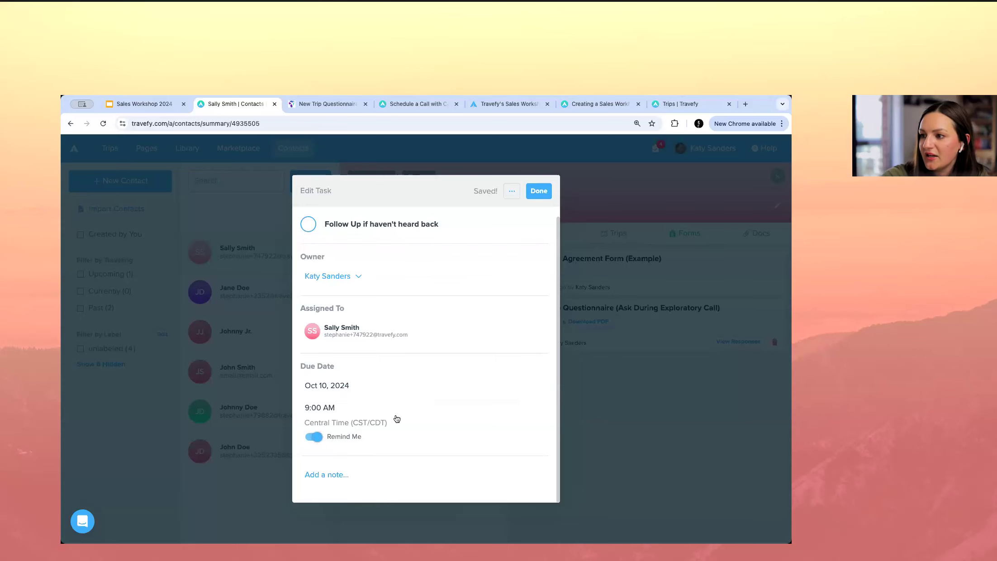
{"action": "left_click", "coordinate": [539, 190]}
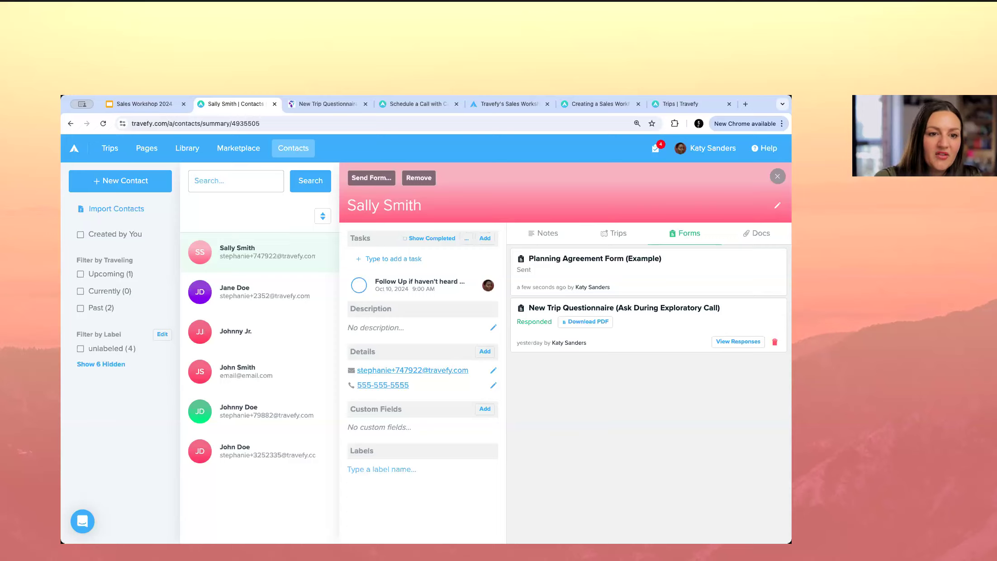
- Show the Sales Workshop 2024 slides, and open the Italy Vacation trip from the Travefy trips list for editing
{"action": "left_click", "coordinate": [147, 105]}
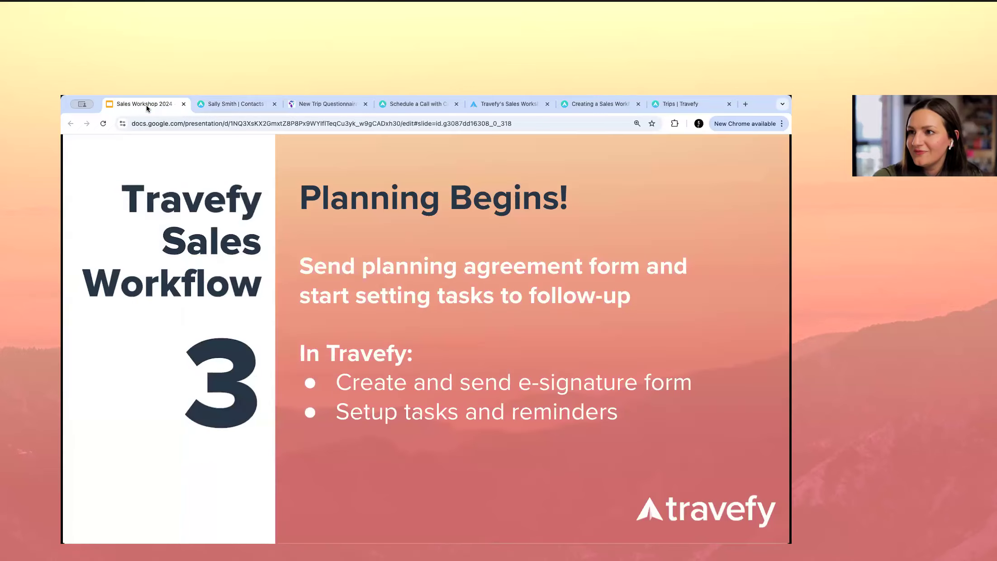
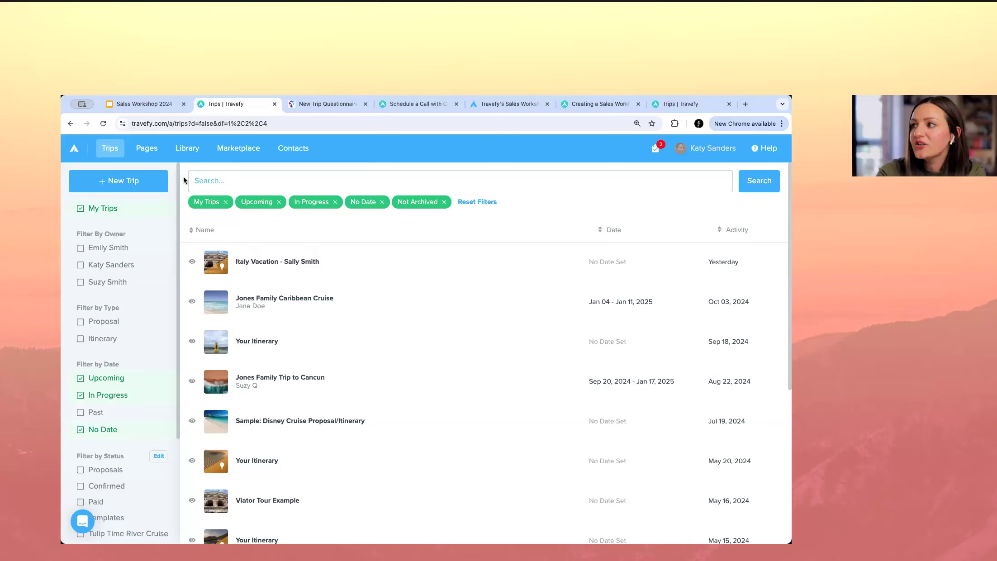
{"action": "left_click", "coordinate": [142, 185]}
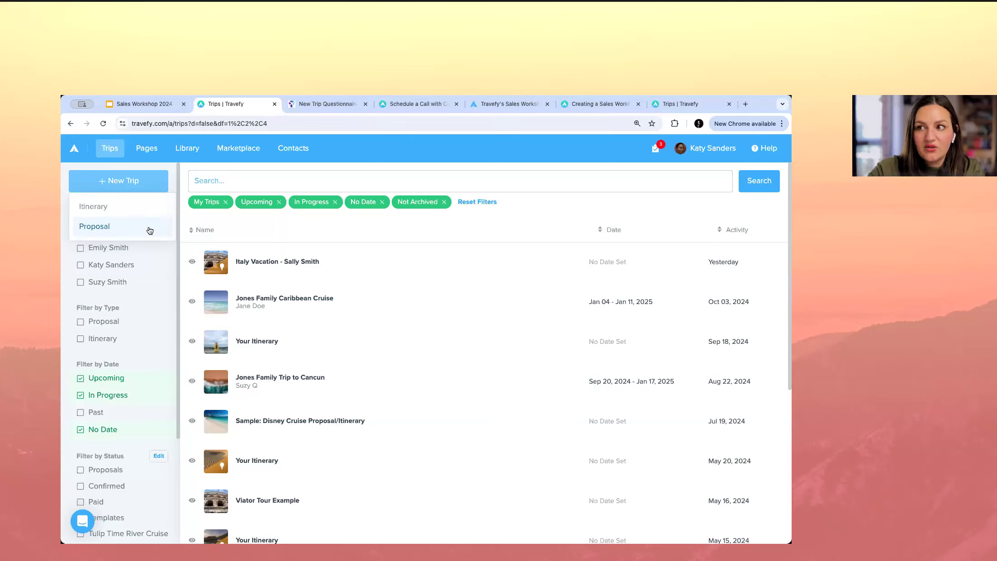
{"action": "left_click", "coordinate": [343, 264]}
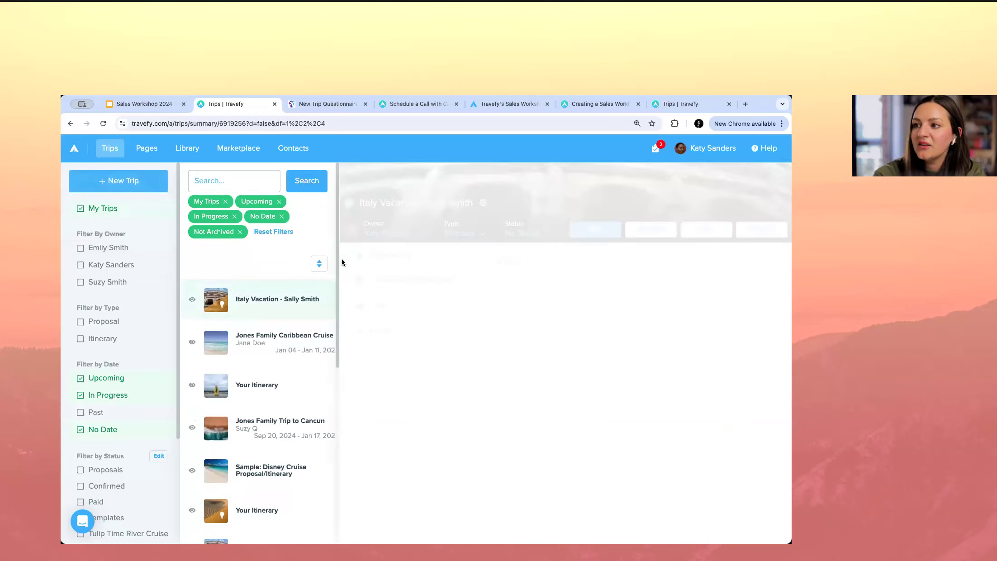
{"action": "left_click", "coordinate": [599, 231]}
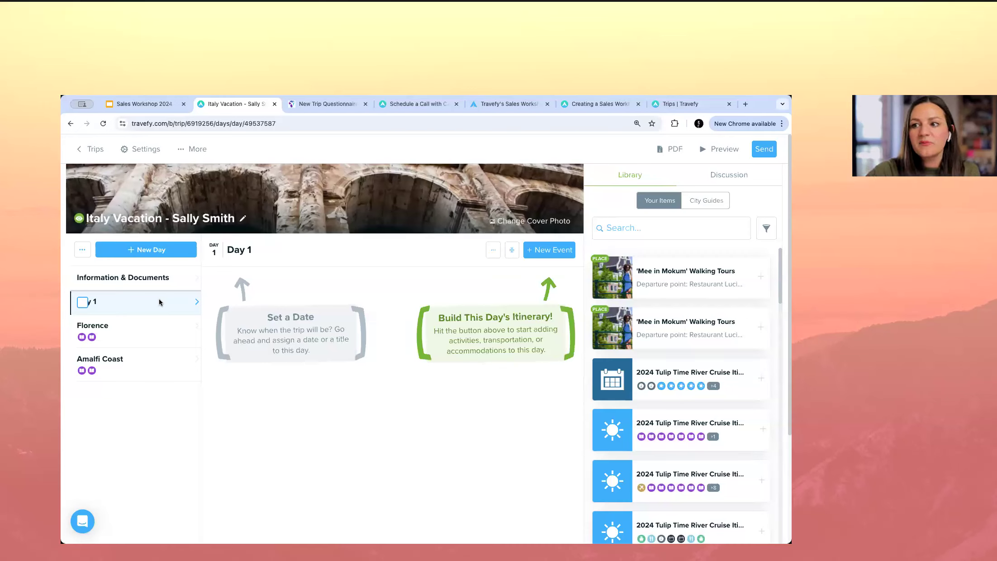
- Look at the Florence day, and give Day 1 of the Italy Vacation trip the title "Rome"
{"action": "left_click", "coordinate": [162, 336]}
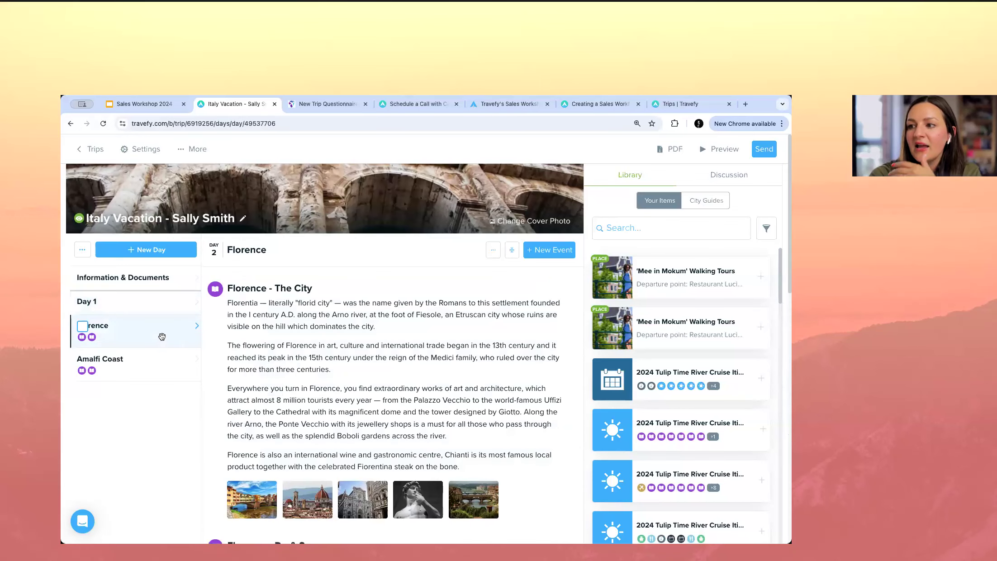
{"action": "left_click", "coordinate": [166, 310]}
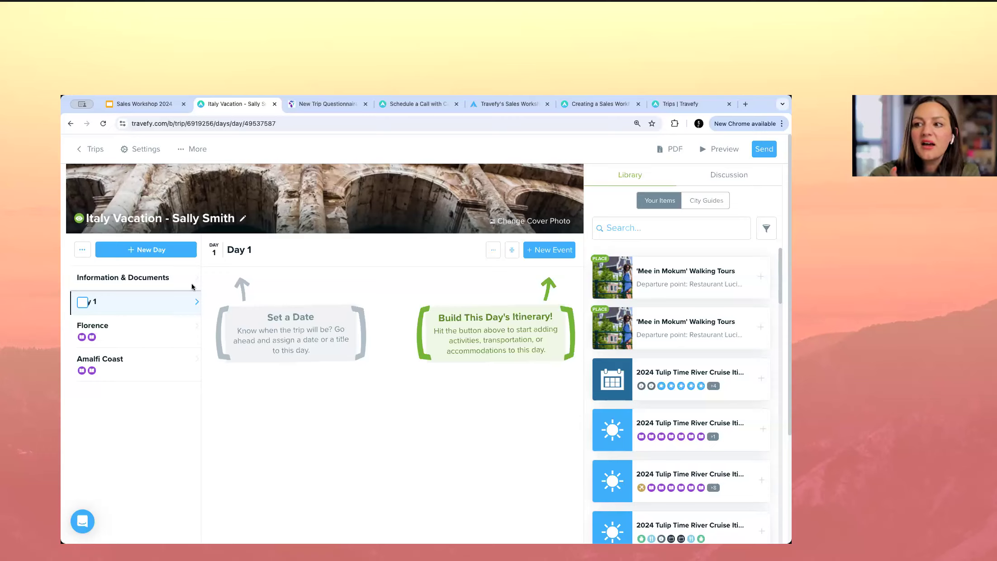
{"action": "left_click", "coordinate": [260, 250]}
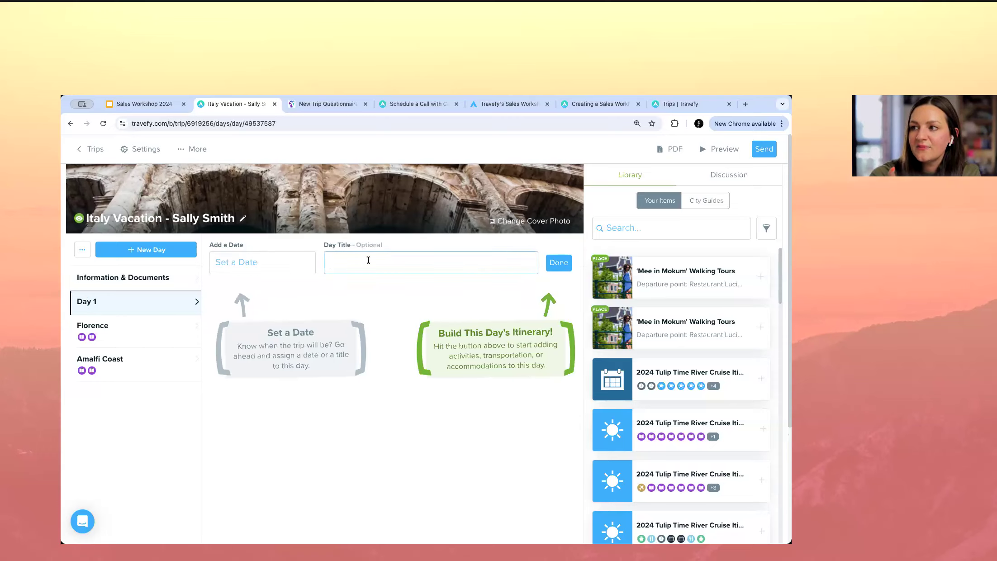
{"action": "type", "text": "Rome"}
{"action": "left_click", "coordinate": [558, 262]}
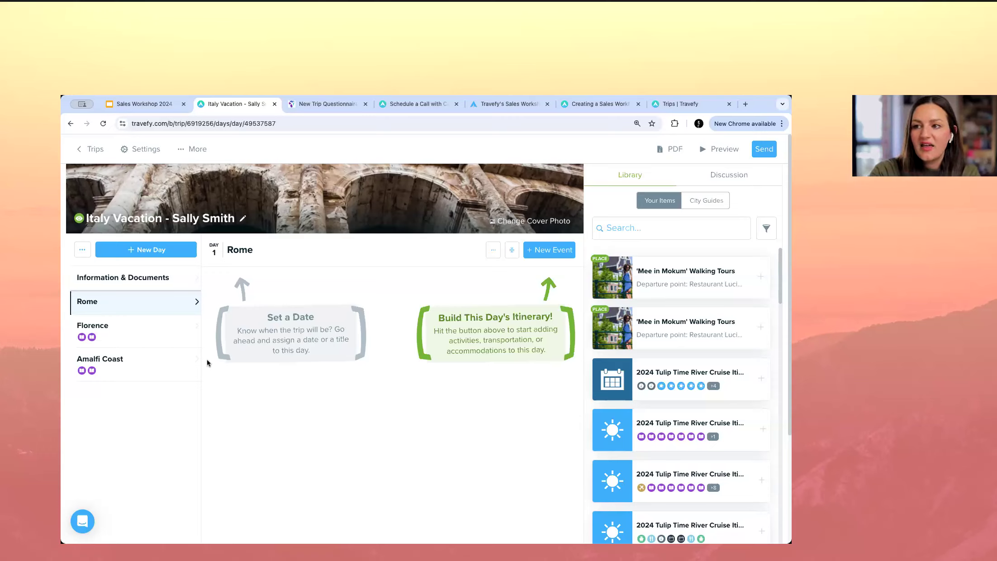
- Review the Florence and Amalfi Coast days, and check the Rome day's title and date settings
{"action": "left_click", "coordinate": [189, 338]}
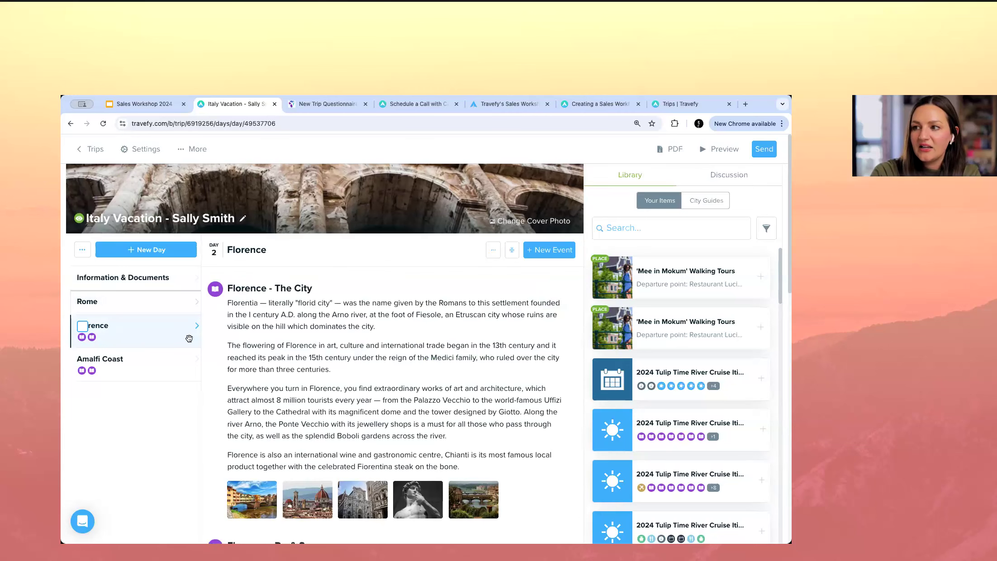
{"action": "left_click", "coordinate": [179, 365]}
{"action": "left_click", "coordinate": [174, 304]}
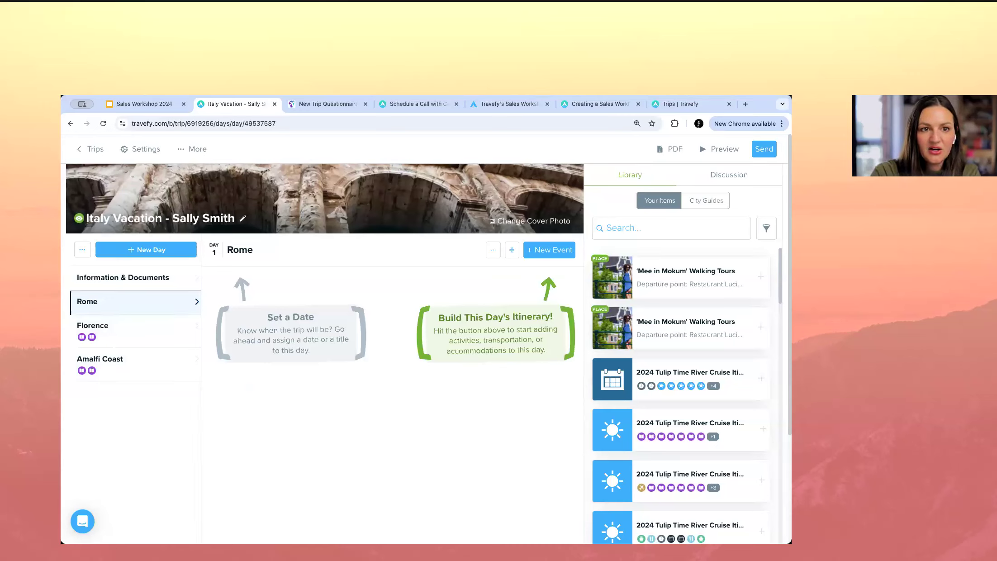
{"action": "left_click", "coordinate": [321, 253]}
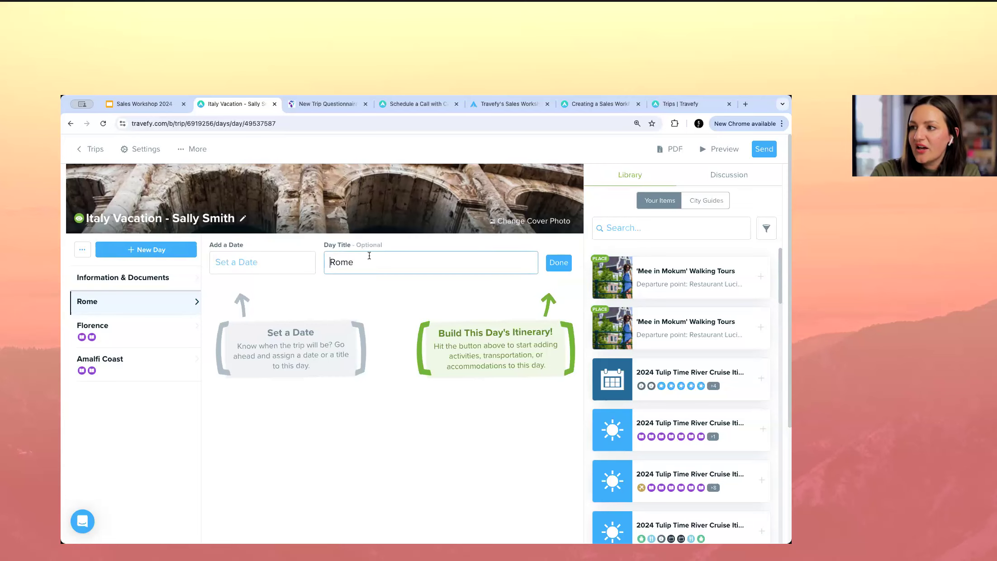
{"action": "left_click", "coordinate": [369, 262]}
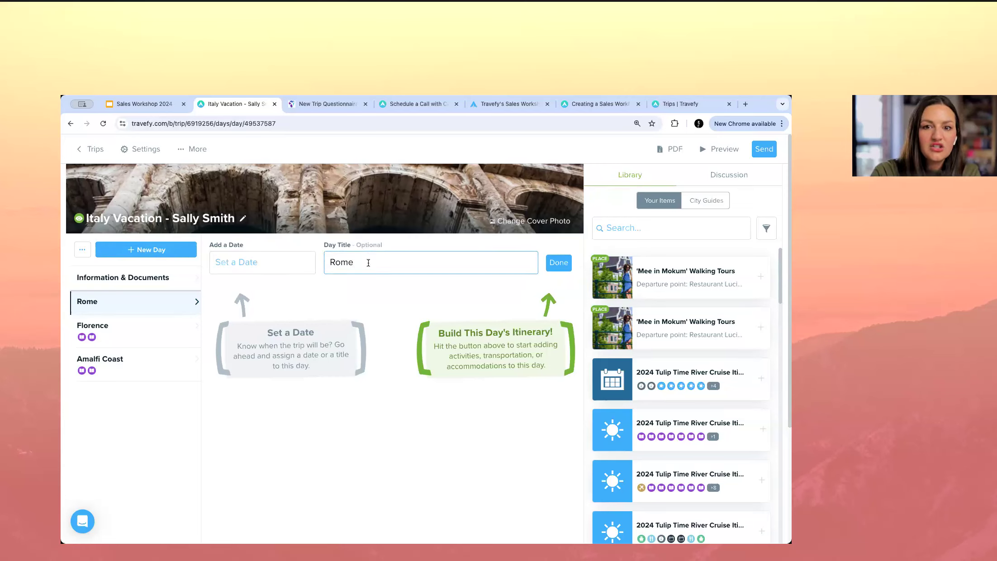
{"action": "left_click", "coordinate": [559, 263]}
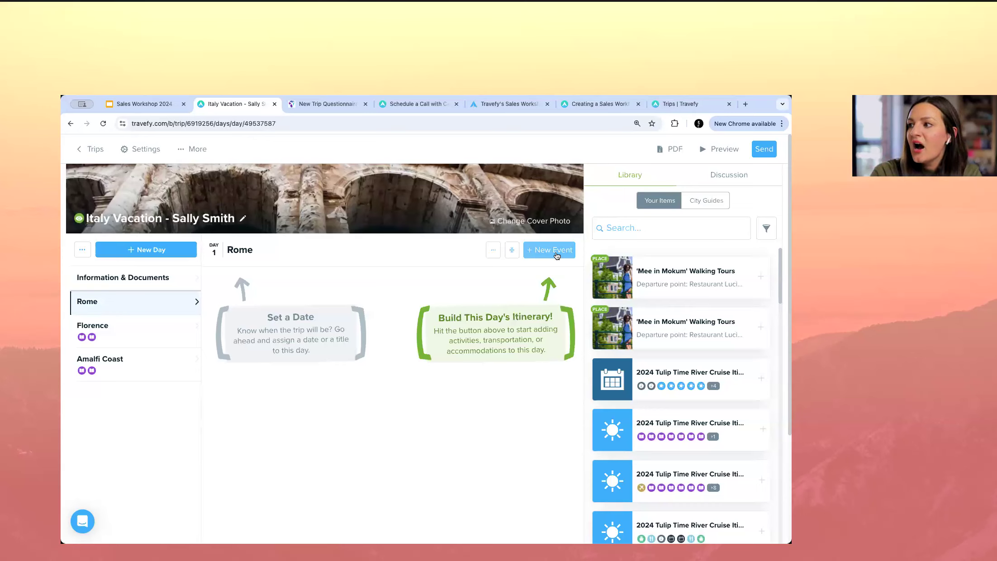
- Add a lodging event for the Hassler in Roma, Italy to the Rome day
{"action": "left_click", "coordinate": [558, 255]}
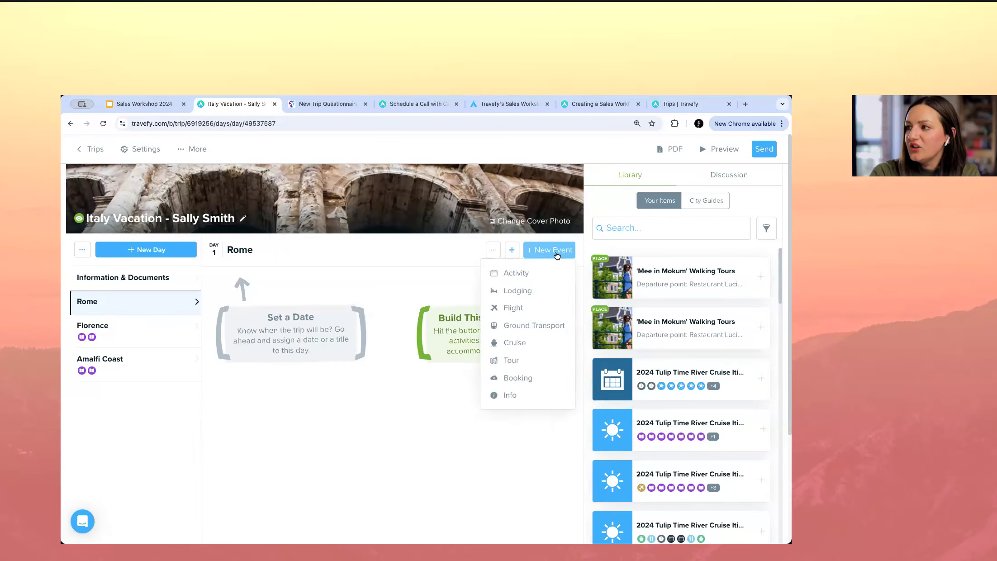
{"action": "left_click", "coordinate": [521, 291]}
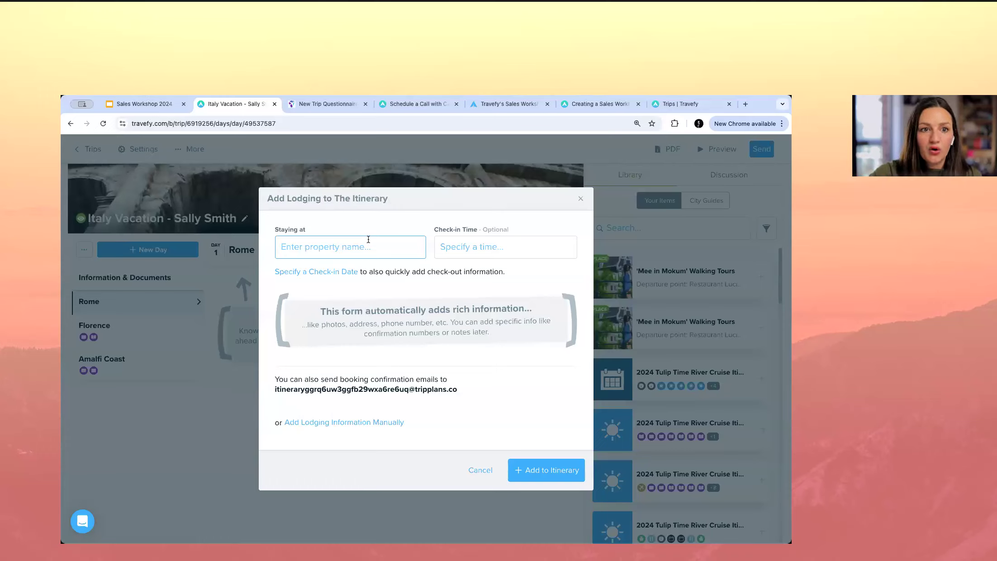
{"action": "type", "text": "hassler"}
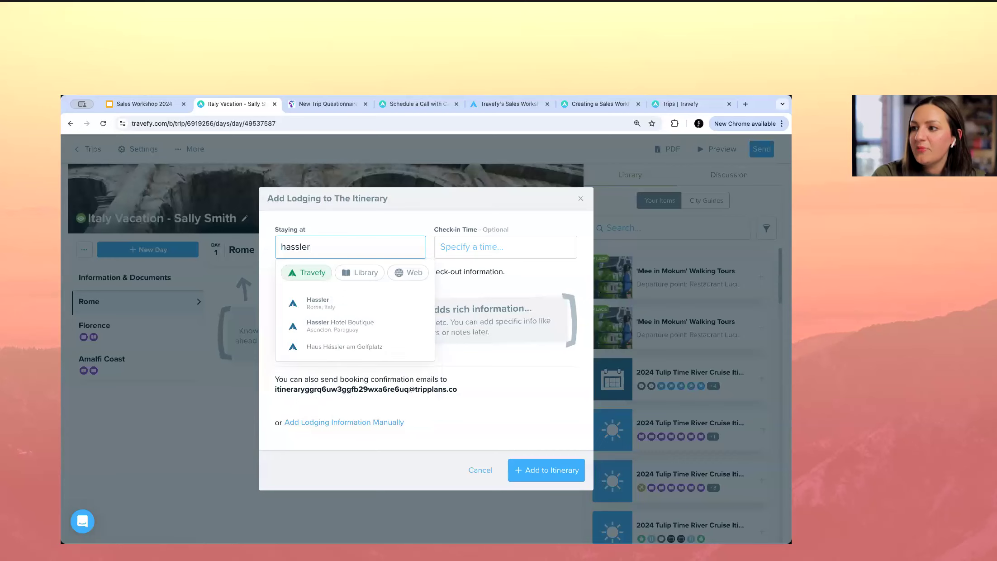
{"action": "left_click", "coordinate": [378, 302]}
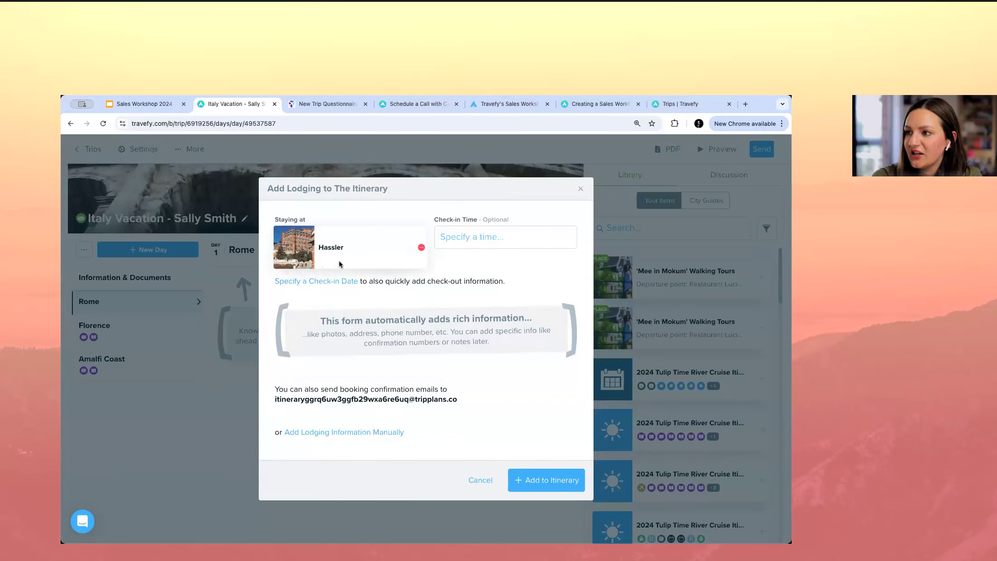
{"action": "left_click", "coordinate": [534, 482]}
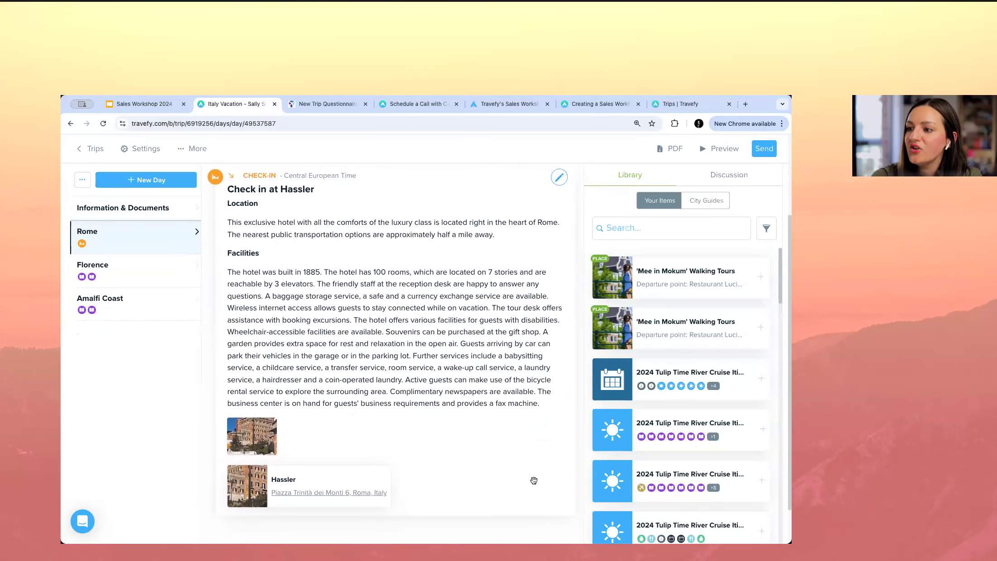
- Review the Hassler lodging event's notes, multimedia and attachments in edit mode, and change its title to "Hassler Hotel"
{"action": "left_click", "coordinate": [500, 409]}
{"action": "scroll", "coordinate": [466, 343], "scroll_direction": "down", "scroll_amount": 4}
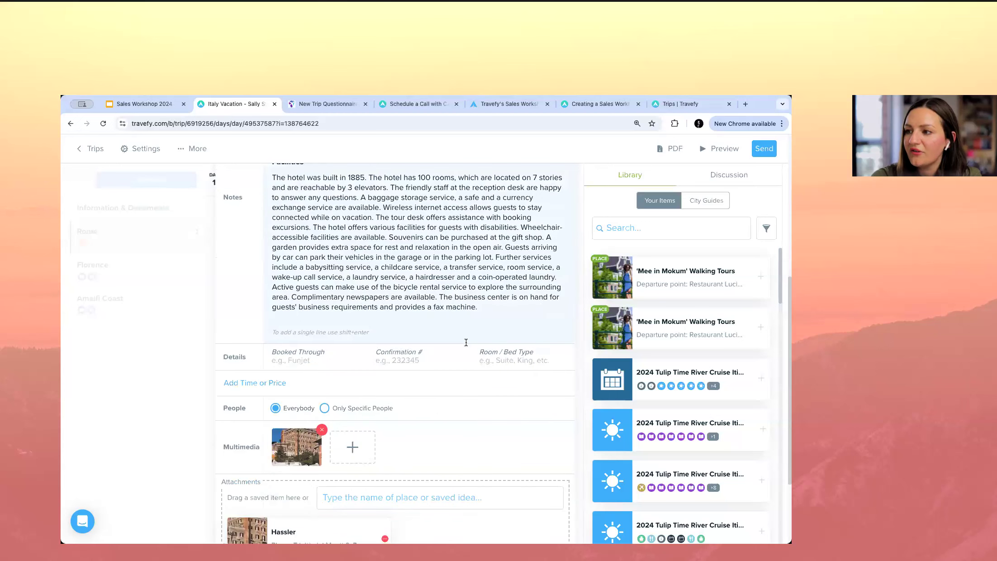
{"action": "scroll", "coordinate": [466, 343], "scroll_direction": "down", "scroll_amount": 2}
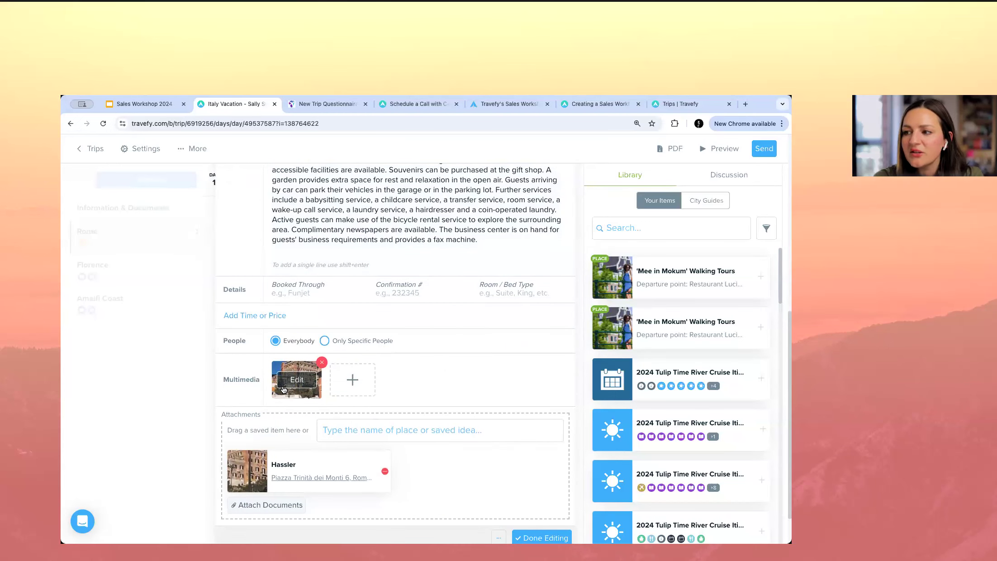
{"action": "scroll", "coordinate": [387, 361], "scroll_direction": "up", "scroll_amount": 3}
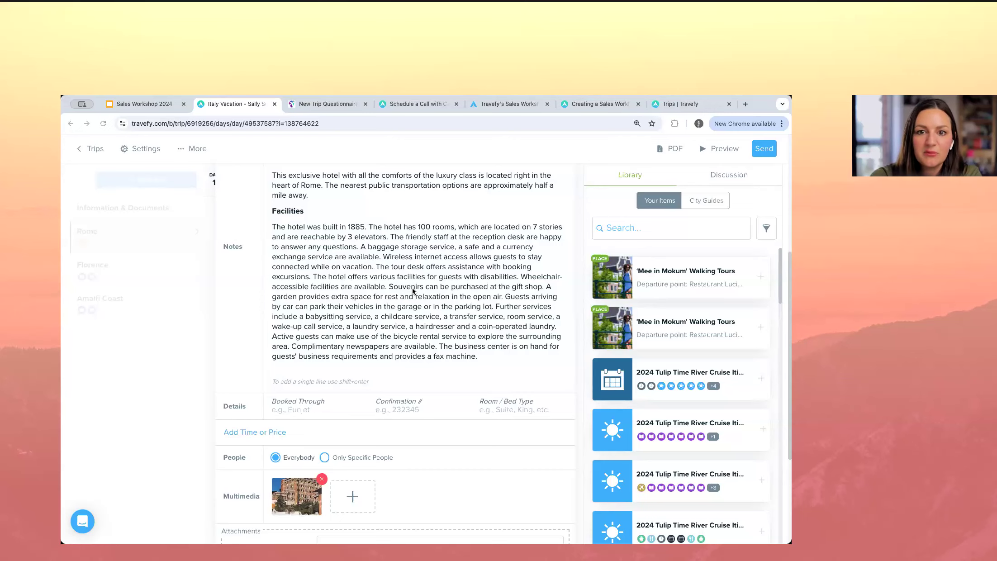
{"action": "scroll", "coordinate": [473, 325], "scroll_direction": "down", "scroll_amount": 1}
{"action": "scroll", "coordinate": [472, 324], "scroll_direction": "down", "scroll_amount": 5}
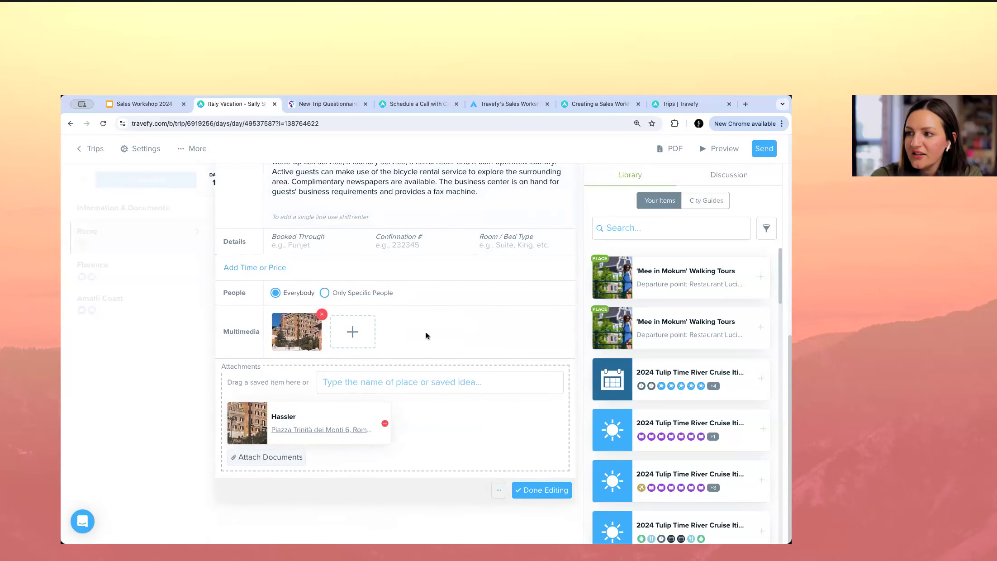
{"action": "scroll", "coordinate": [426, 336], "scroll_direction": "up", "scroll_amount": 10}
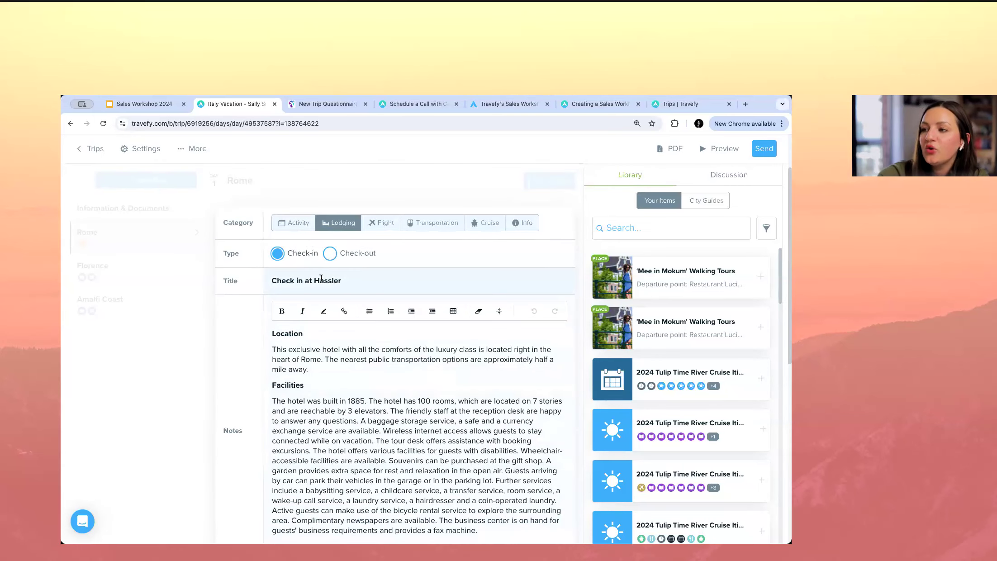
{"action": "left_click_drag", "start_coordinate": [314, 280], "coordinate": [222, 283]}
{"action": "key", "text": "BackSpace"}
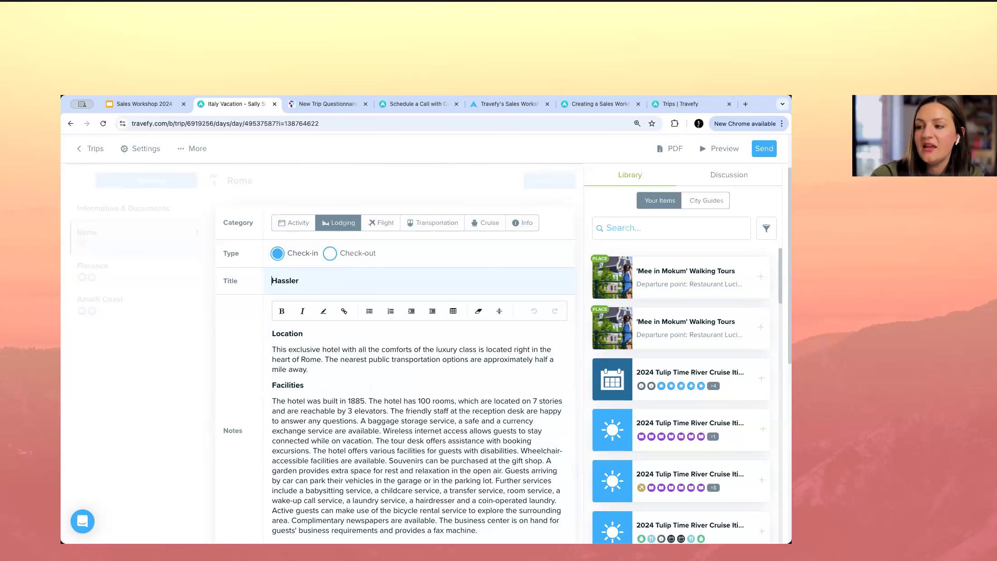
{"action": "left_click", "coordinate": [311, 278]}
{"action": "type", "text": "Hotel"}
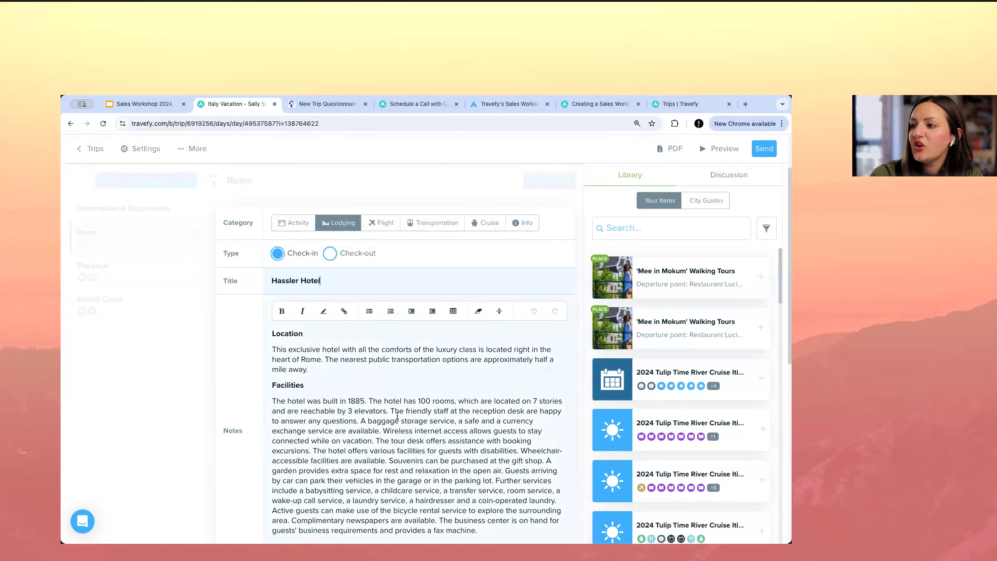
- Review the Hassler Hotel event's notes, reveal its time and price fields, and check the details, multimedia and attachments
{"action": "scroll", "coordinate": [397, 415], "scroll_direction": "down", "scroll_amount": 4}
{"action": "left_click", "coordinate": [511, 374]}
{"action": "scroll", "coordinate": [445, 325], "scroll_direction": "up", "scroll_amount": 2}
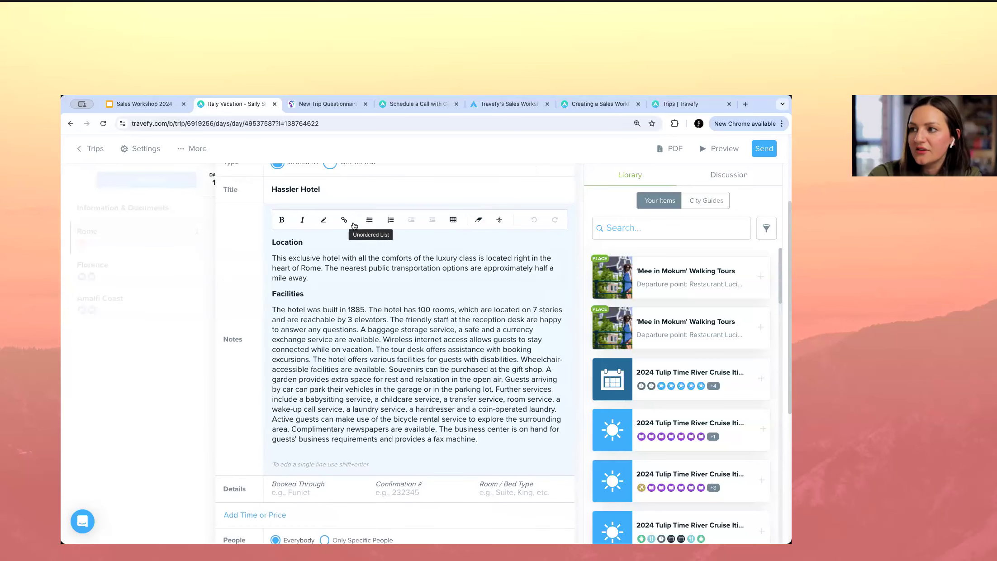
{"action": "scroll", "coordinate": [343, 374], "scroll_direction": "down", "scroll_amount": 3}
{"action": "left_click", "coordinate": [279, 395]}
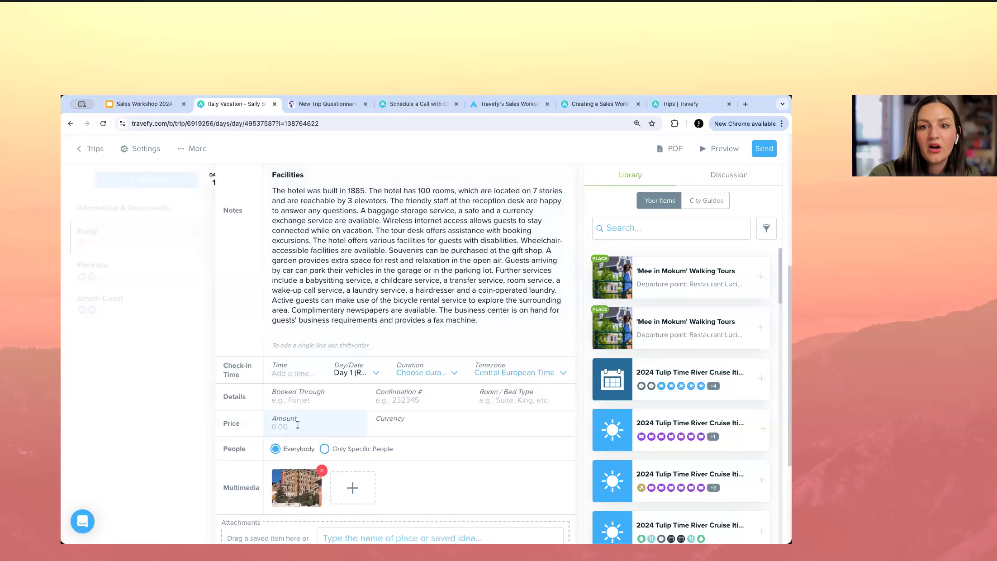
{"action": "scroll", "coordinate": [306, 366], "scroll_direction": "down", "scroll_amount": 2}
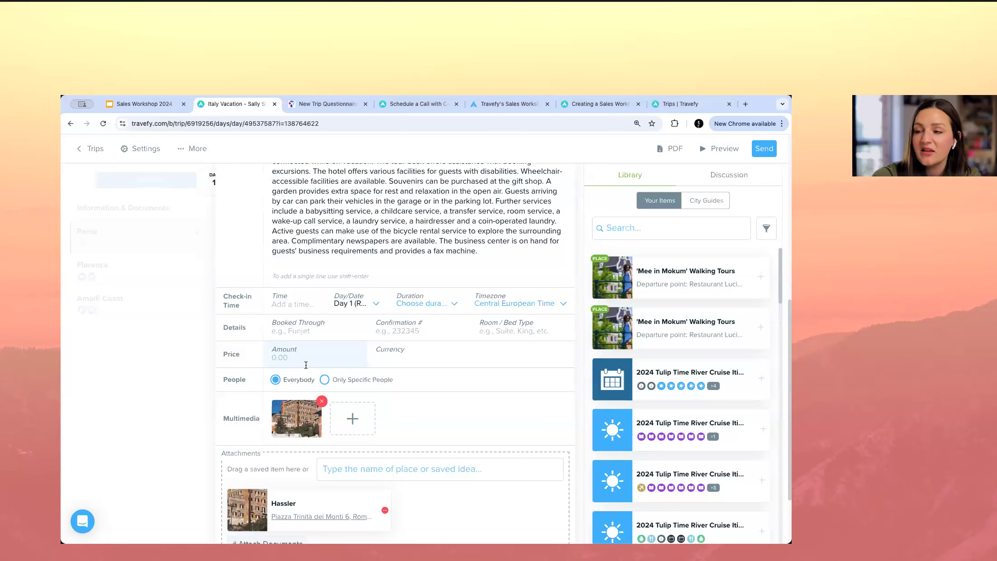
{"action": "scroll", "coordinate": [306, 365], "scroll_direction": "down", "scroll_amount": 2}
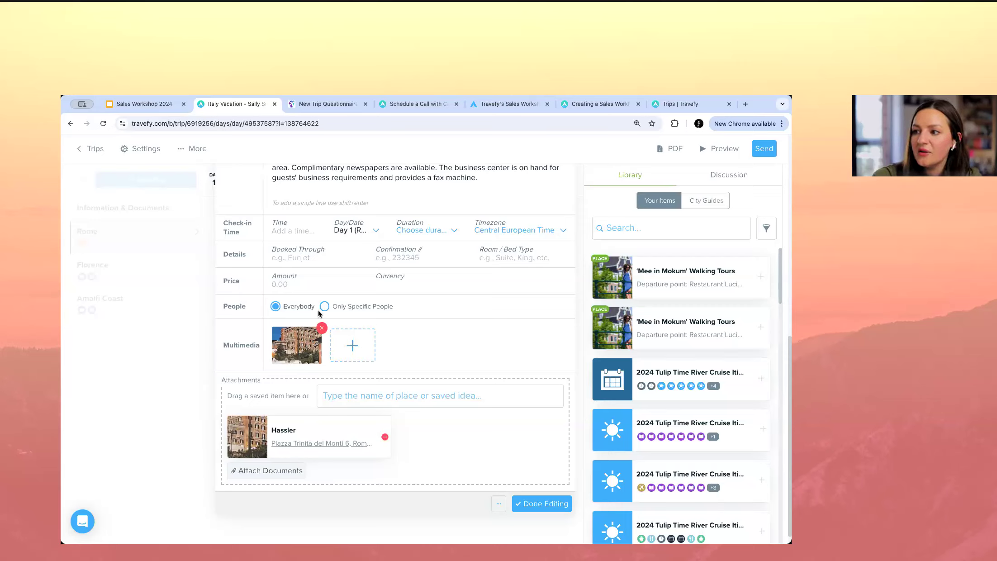
{"action": "left_click", "coordinate": [362, 357]}
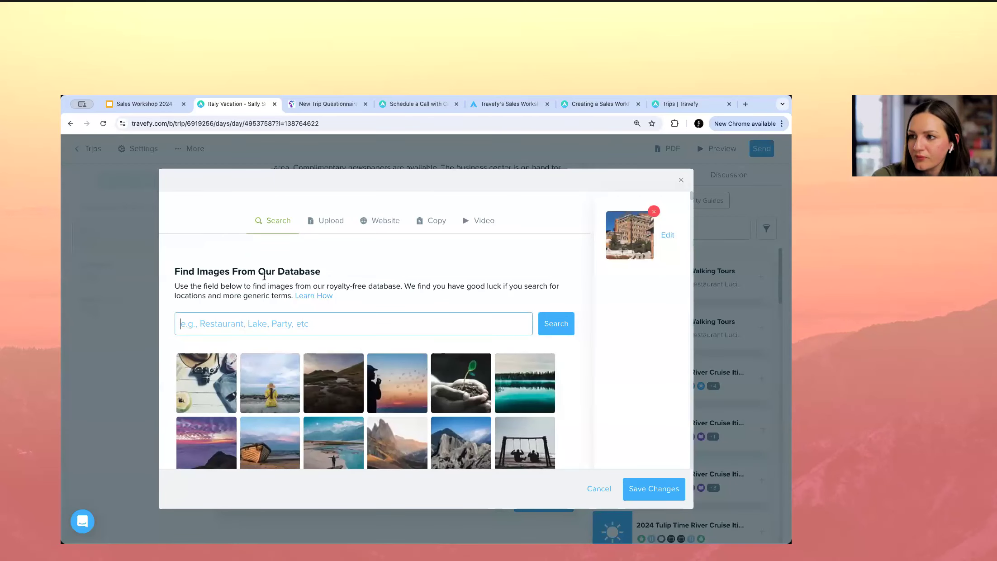
{"action": "left_click", "coordinate": [316, 227]}
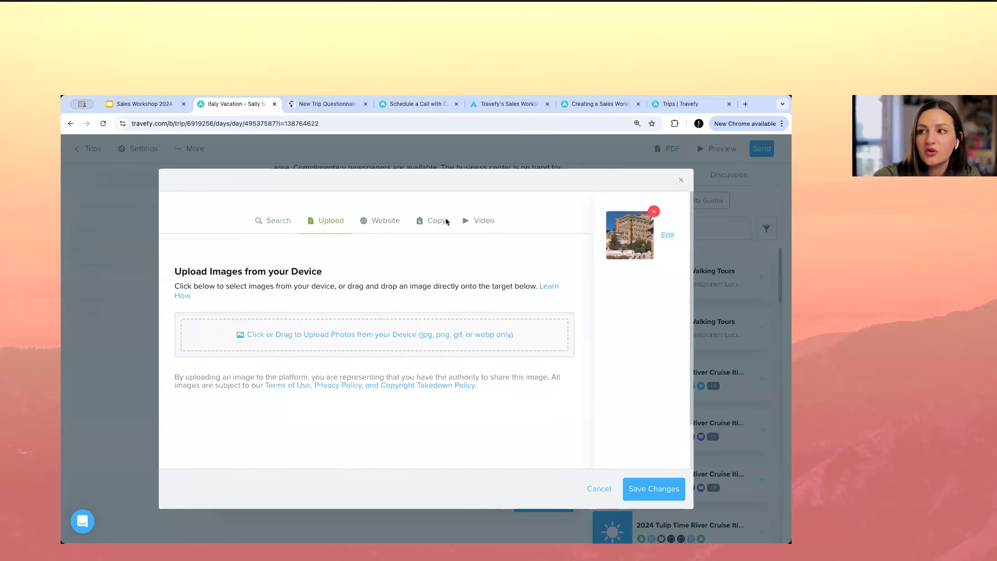
{"action": "left_click", "coordinate": [389, 221]}
{"action": "left_click", "coordinate": [365, 314]}
{"action": "type", "text": "https://www.hotelhasslerroma.com/en/gallery"}
{"action": "left_click", "coordinate": [544, 316]}
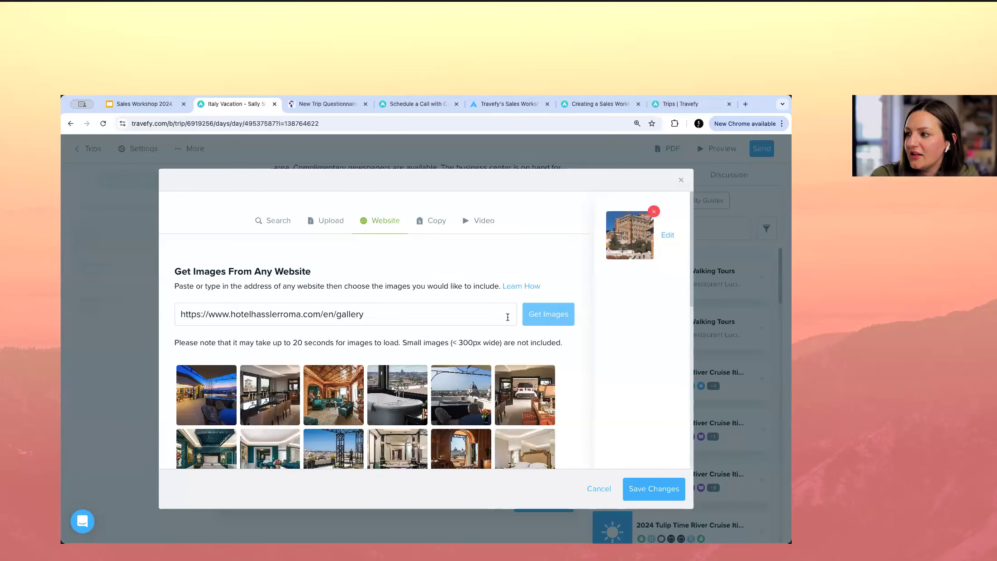
- Select four fetched hotel images: the green-chair lounge, the rooftop city-view terrace, the arched-window room and the bright white balcony room
{"action": "scroll", "coordinate": [384, 255], "scroll_direction": "down", "scroll_amount": 2}
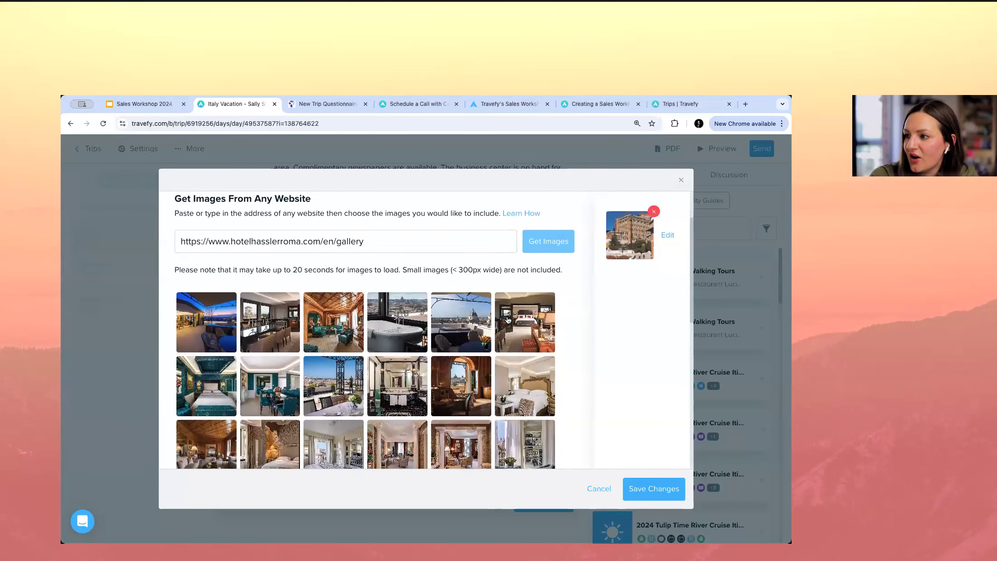
{"action": "left_click", "coordinate": [340, 320]}
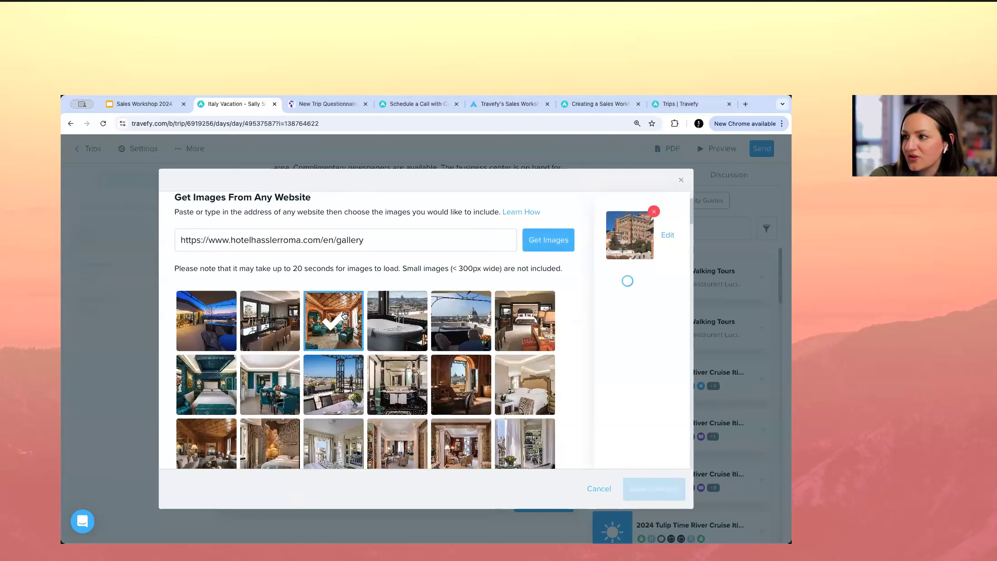
{"action": "left_click", "coordinate": [485, 334]}
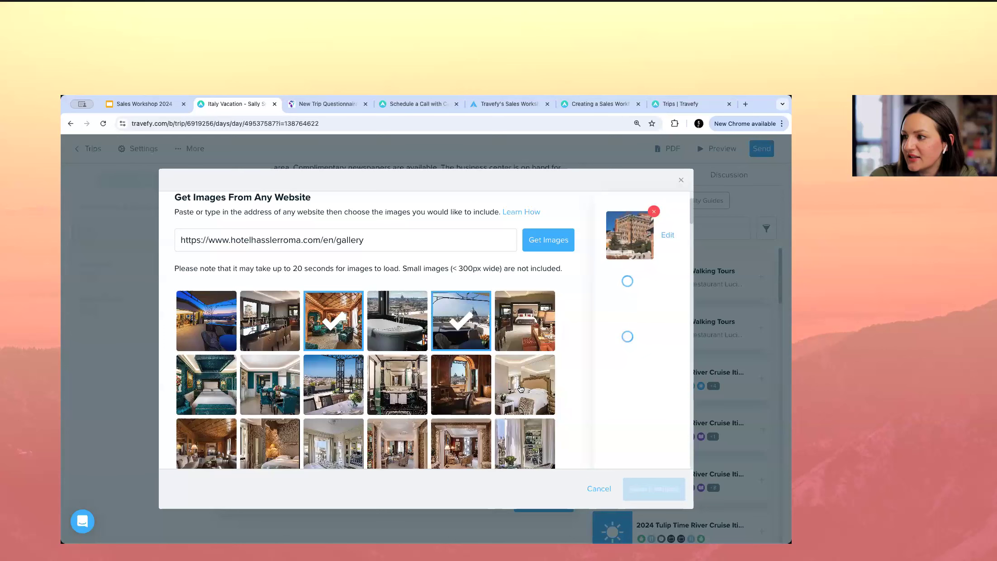
{"action": "scroll", "coordinate": [460, 274], "scroll_direction": "down", "scroll_amount": 2}
{"action": "left_click", "coordinate": [461, 274]}
{"action": "left_click", "coordinate": [333, 356]}
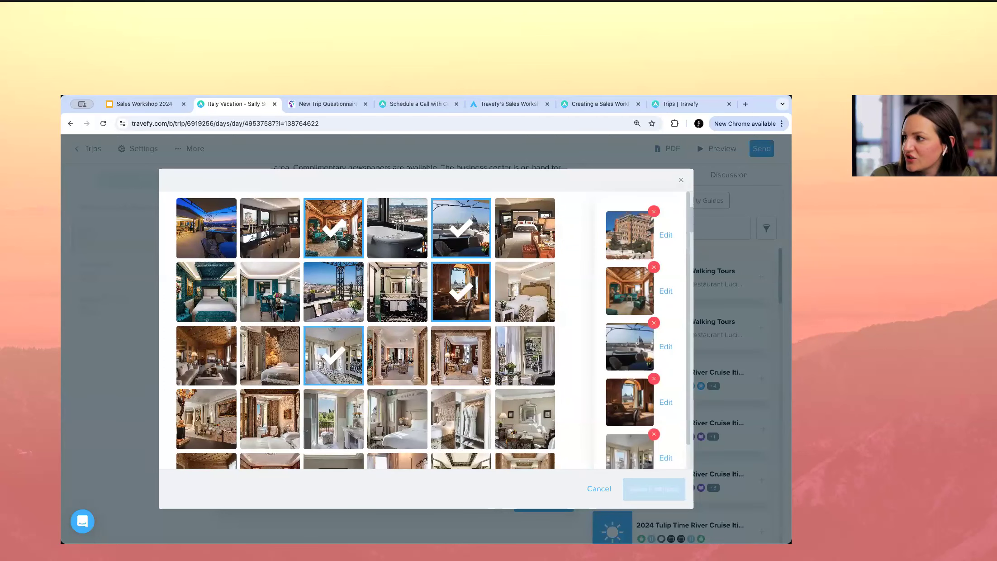
{"action": "scroll", "coordinate": [486, 379], "scroll_direction": "down", "scroll_amount": 2}
{"action": "scroll", "coordinate": [459, 201], "scroll_direction": "up", "scroll_amount": 5}
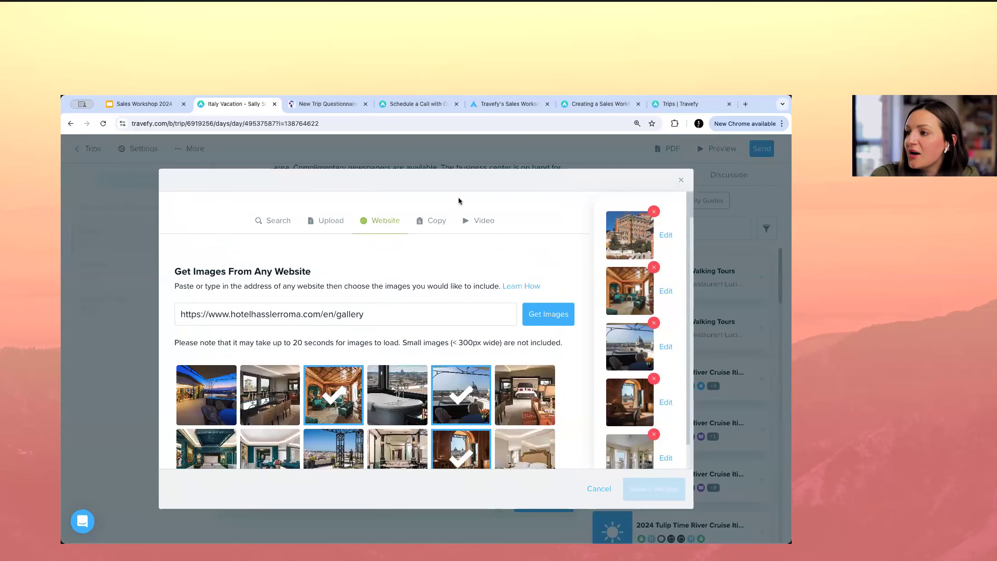
- Check the video embedding option, save the Hassler Hotel event's multimedia changes, and finish editing the event
{"action": "left_click", "coordinate": [484, 221]}
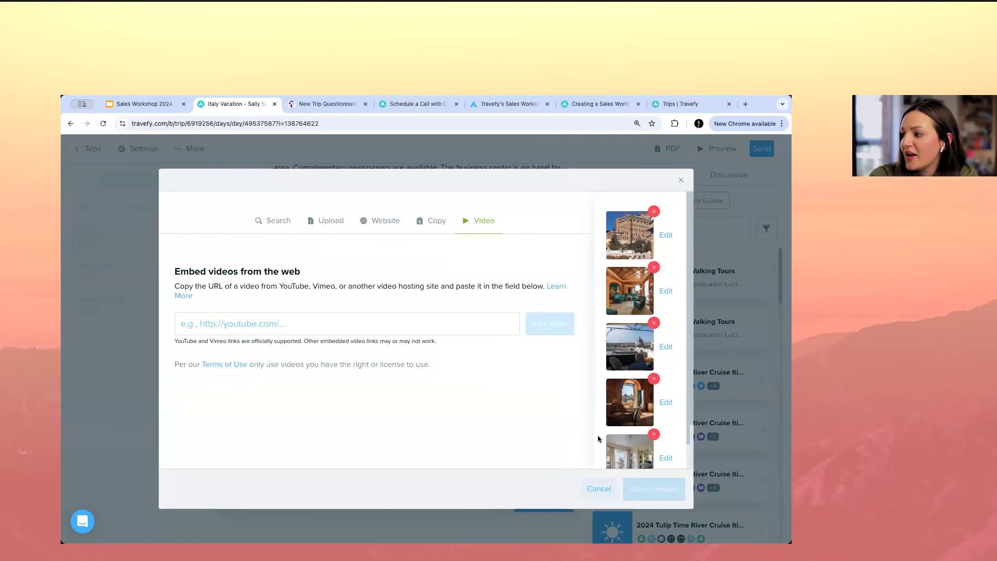
{"action": "scroll", "coordinate": [629, 430], "scroll_direction": "down", "scroll_amount": 1}
{"action": "left_click", "coordinate": [639, 488]}
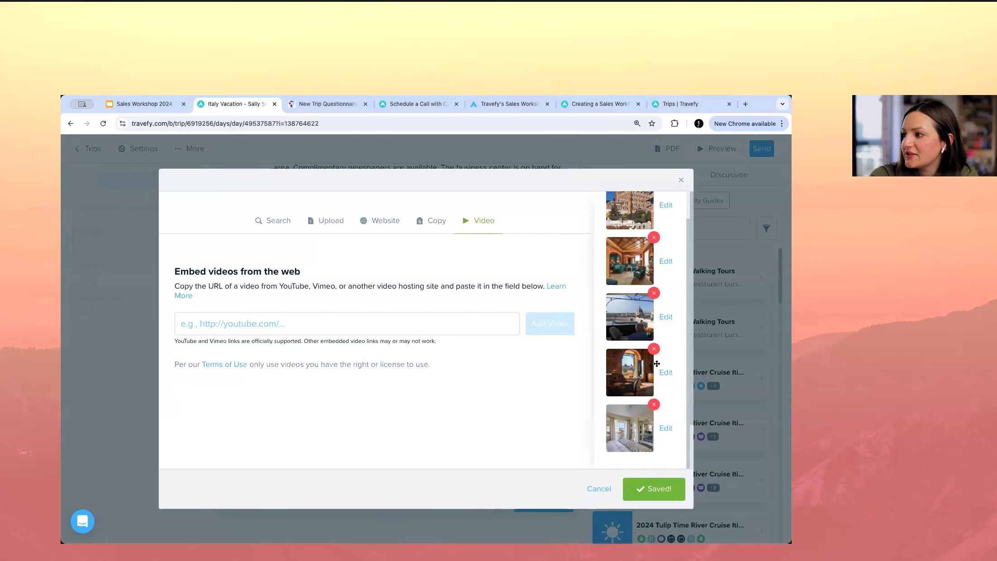
{"action": "left_click", "coordinate": [543, 504]}
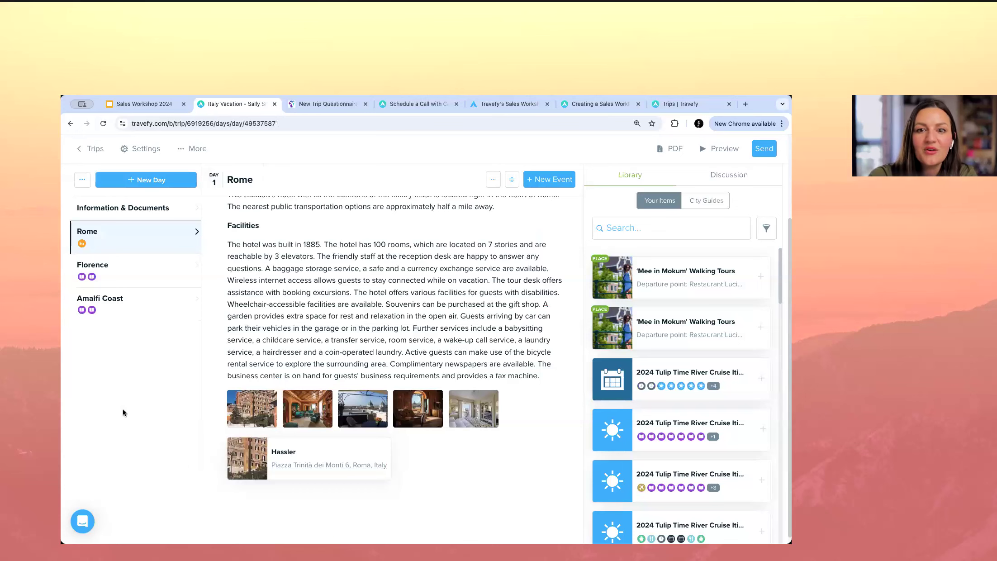
- Review the finished Hassler Hotel event in the Rome day, and look through the saved items in the library
{"action": "scroll", "coordinate": [440, 335], "scroll_direction": "up", "scroll_amount": 5}
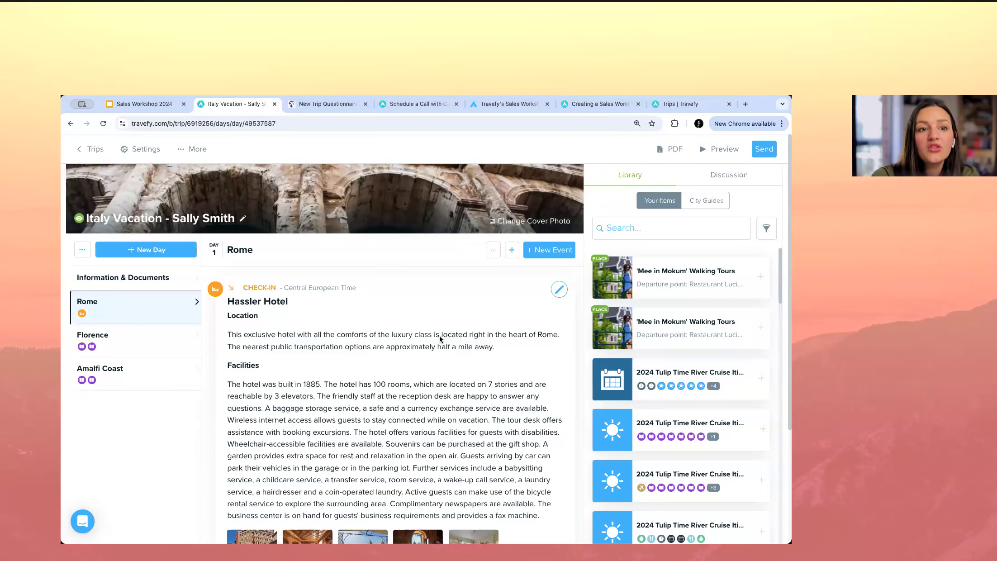
{"action": "scroll", "coordinate": [440, 339], "scroll_direction": "down", "scroll_amount": 1}
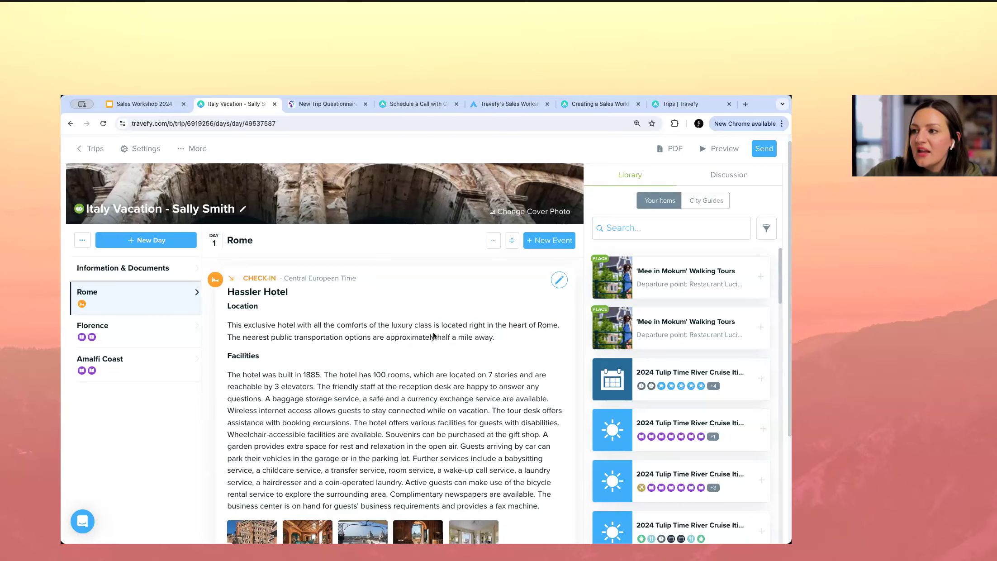
{"action": "mouse_move", "coordinate": [437, 335]}
{"action": "left_mouse_down"}
{"action": "mouse_move", "coordinate": [464, 277]}
{"action": "mouse_move", "coordinate": [527, 313]}
{"action": "left_mouse_up"}
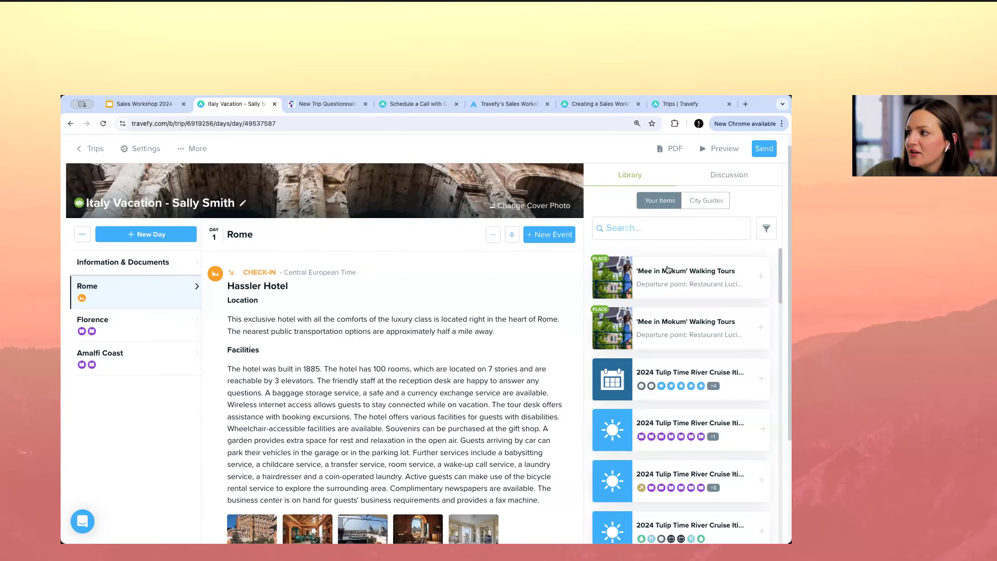
{"action": "scroll", "coordinate": [662, 306], "scroll_direction": "down", "scroll_amount": 2}
{"action": "scroll", "coordinate": [663, 306], "scroll_direction": "up", "scroll_amount": 2}
{"action": "scroll", "coordinate": [662, 306], "scroll_direction": "down", "scroll_amount": 3}
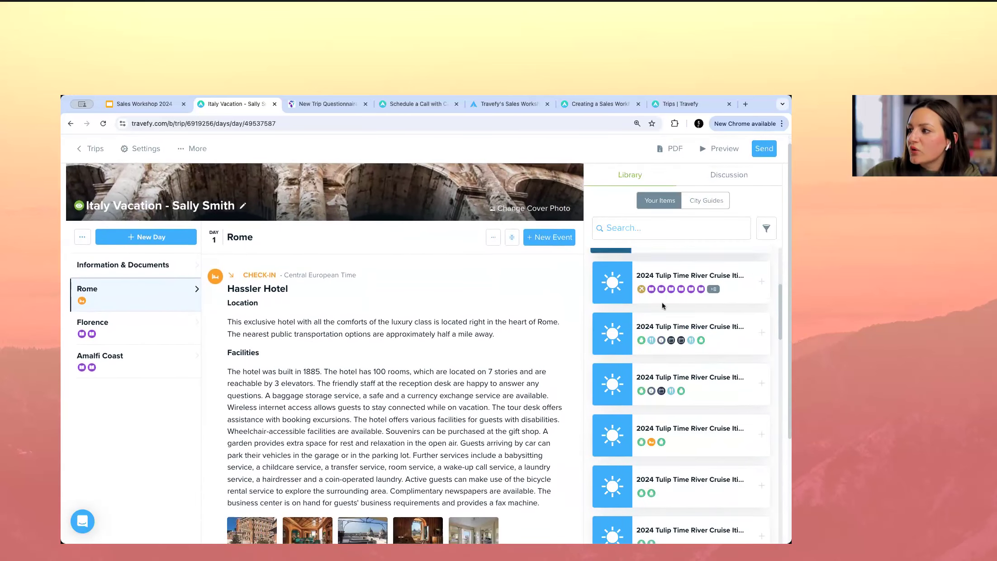
{"action": "scroll", "coordinate": [662, 306], "scroll_direction": "up", "scroll_amount": 3}
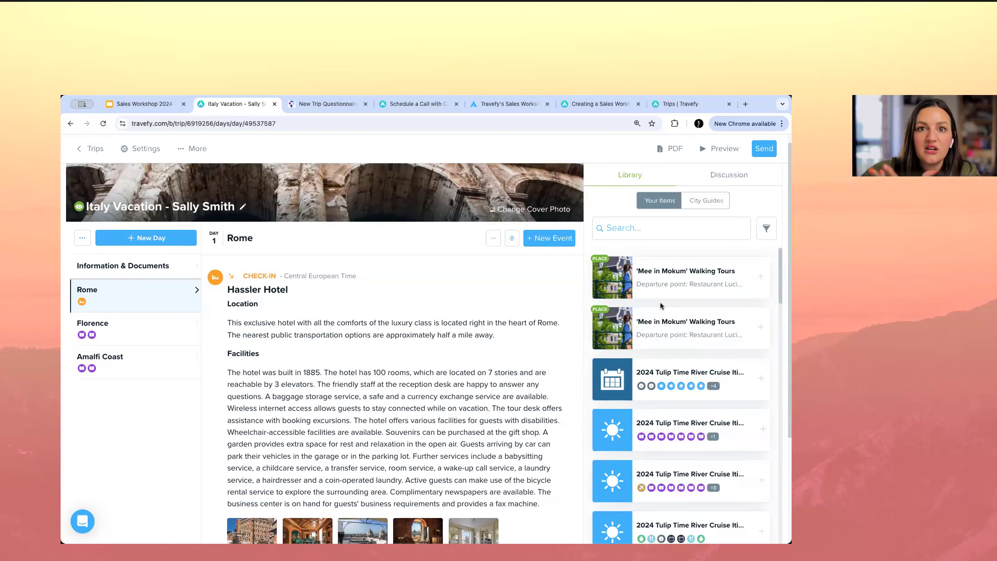
- Search the city guides for "rome", and open the Rome guide from ArrivalGuides
{"action": "left_click", "coordinate": [721, 200]}
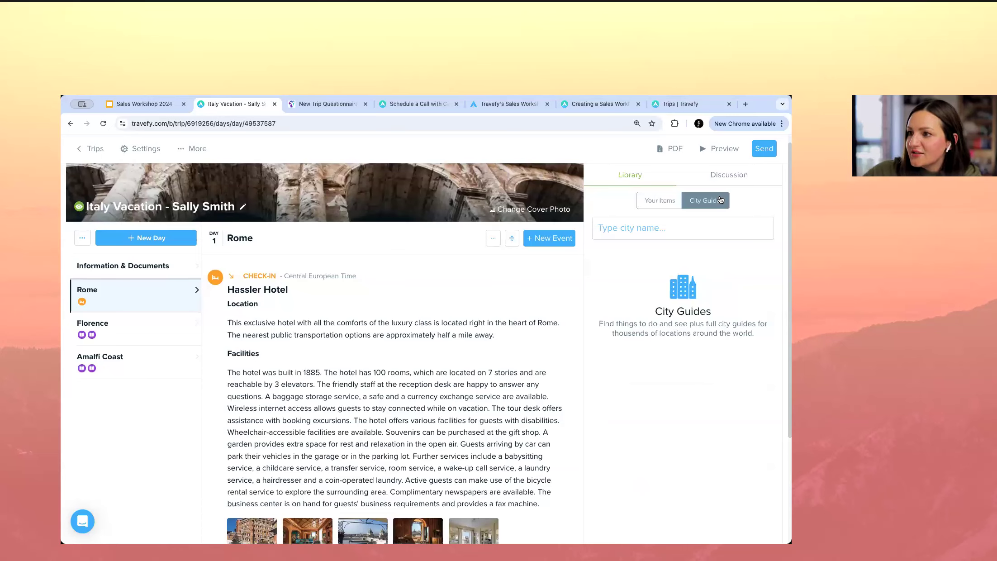
{"action": "left_click", "coordinate": [688, 221]}
{"action": "type", "text": "rome"}
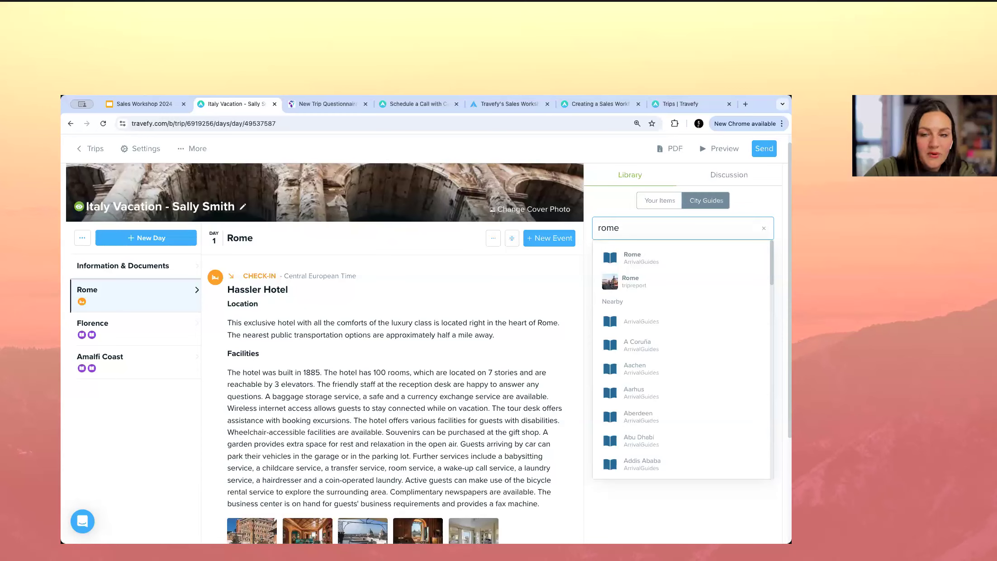
{"action": "left_click", "coordinate": [664, 256]}
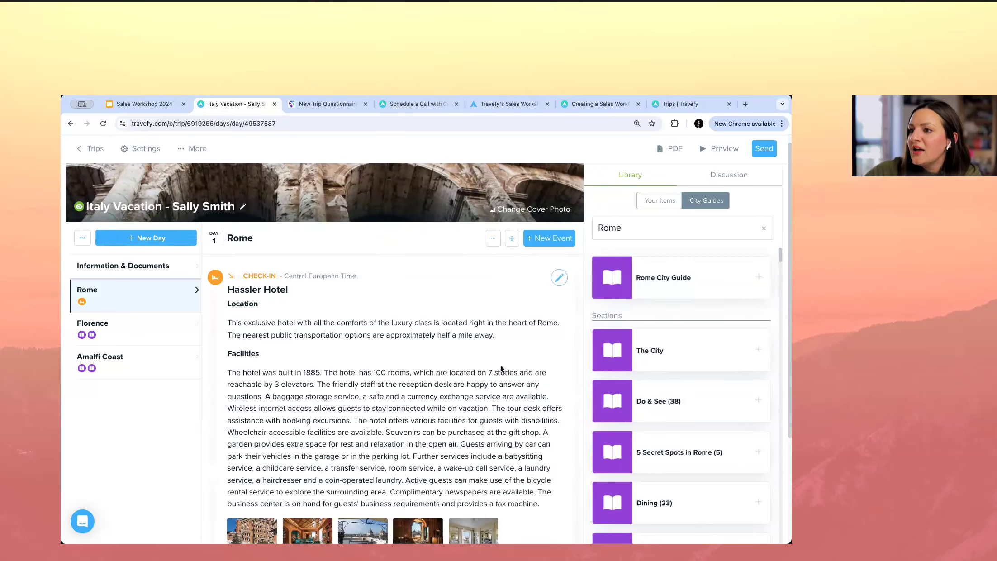
- Add the city guide sections "The City" and "Do & See" to the Rome day below the Hassler Hotel event
{"action": "scroll", "coordinate": [501, 369], "scroll_direction": "down", "scroll_amount": 3}
{"action": "scroll", "coordinate": [501, 369], "scroll_direction": "down", "scroll_amount": 1}
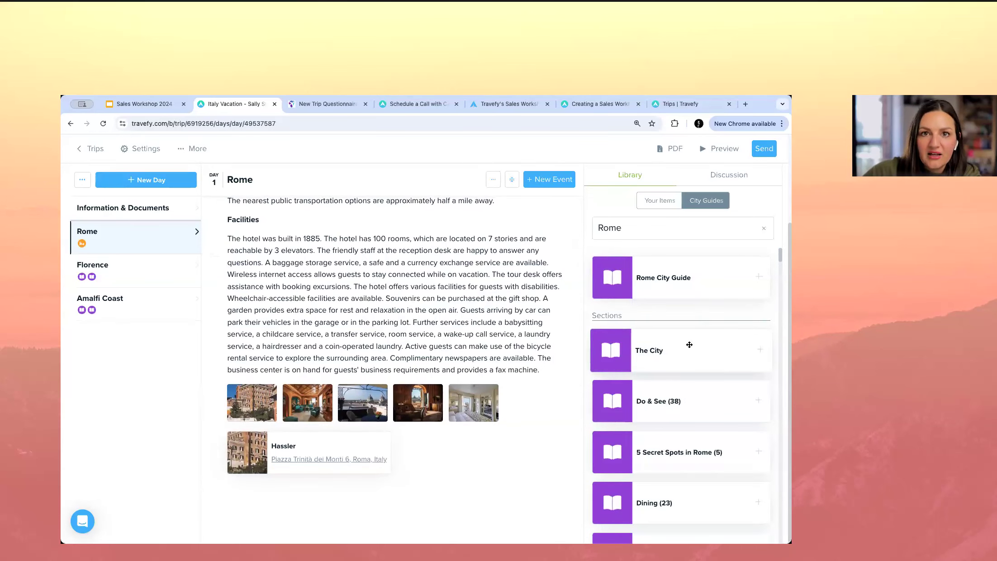
{"action": "left_click_drag", "start_coordinate": [689, 345], "coordinate": [496, 487]}
{"action": "scroll", "coordinate": [457, 369], "scroll_direction": "down", "scroll_amount": 4}
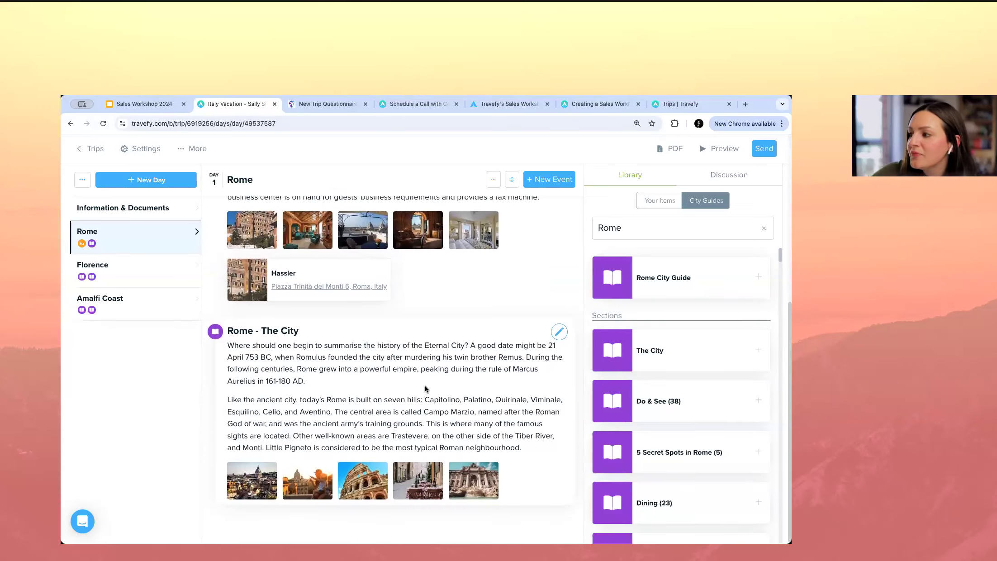
{"action": "scroll", "coordinate": [424, 385], "scroll_direction": "up", "scroll_amount": 1}
{"action": "left_click_drag", "start_coordinate": [693, 404], "coordinate": [508, 509]}
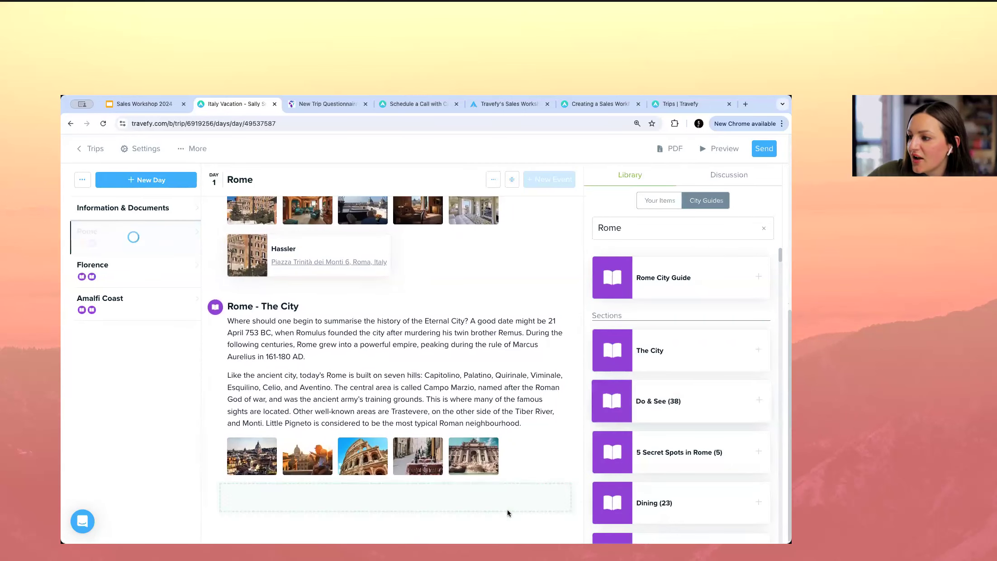
{"action": "scroll", "coordinate": [552, 447], "scroll_direction": "down", "scroll_amount": 6}
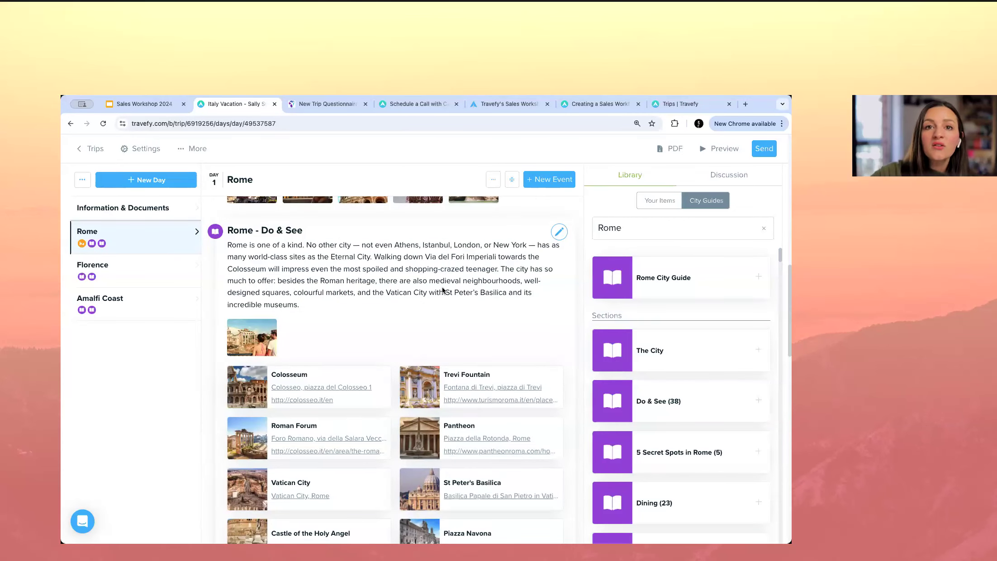
- Review the attractions attached to the Rome - Do & See event in edit mode, and close the editor
{"action": "left_click", "coordinate": [443, 291]}
{"action": "scroll", "coordinate": [443, 288], "scroll_direction": "down", "scroll_amount": 4}
{"action": "scroll", "coordinate": [470, 326], "scroll_direction": "down", "scroll_amount": 2}
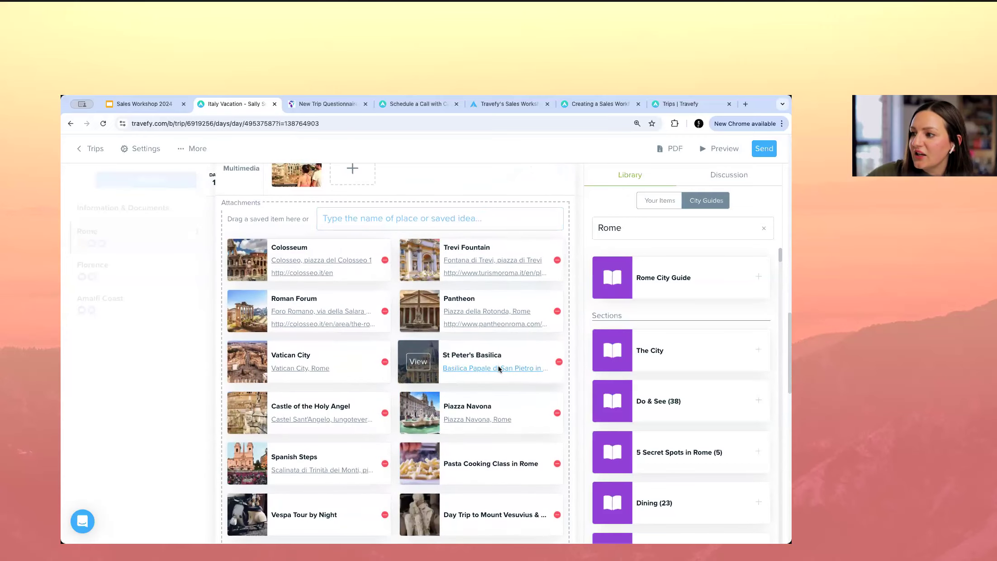
{"action": "scroll", "coordinate": [498, 366], "scroll_direction": "down", "scroll_amount": 5}
{"action": "scroll", "coordinate": [509, 347], "scroll_direction": "down", "scroll_amount": 8}
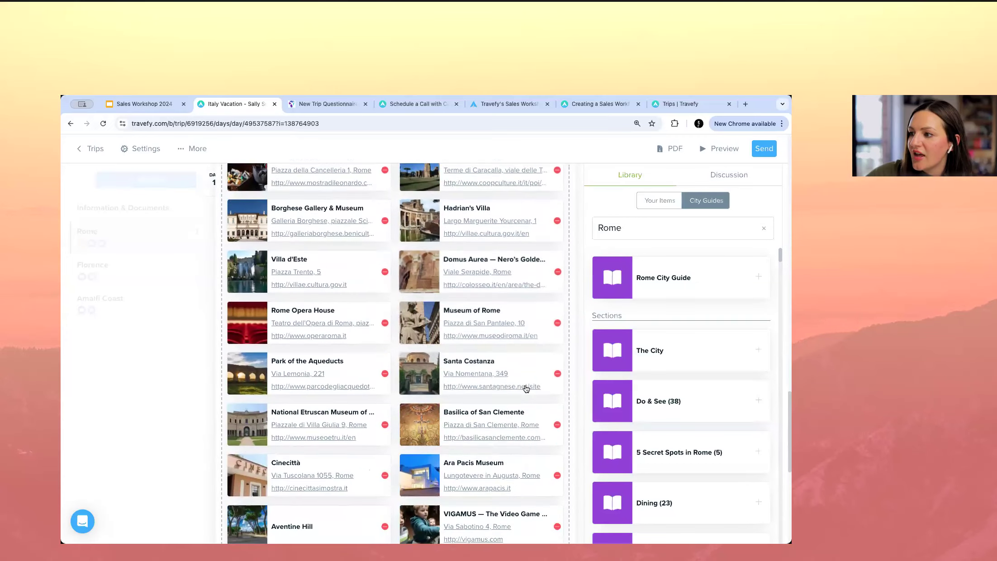
{"action": "scroll", "coordinate": [525, 385], "scroll_direction": "down", "scroll_amount": 4}
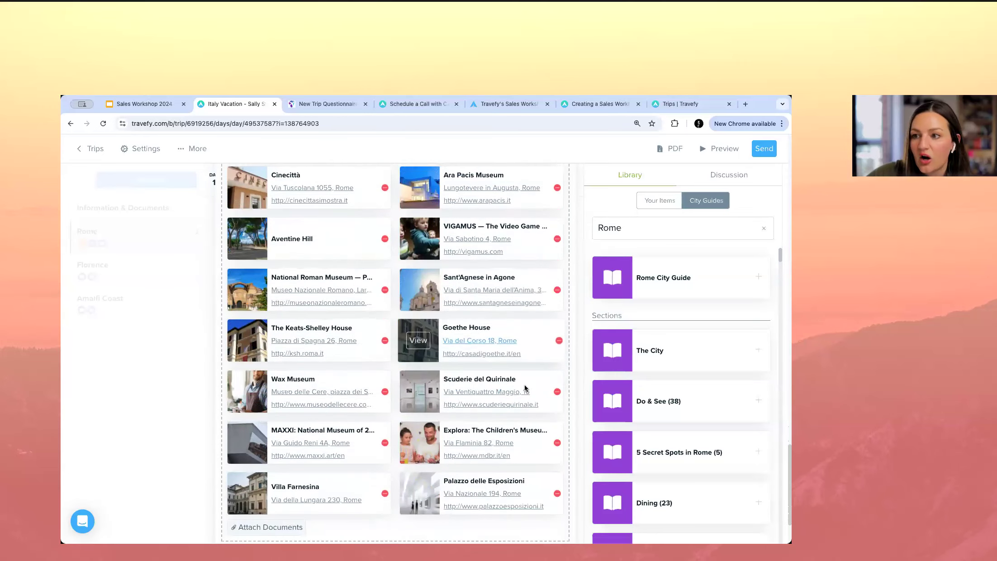
{"action": "left_click", "coordinate": [542, 490]}
{"action": "scroll", "coordinate": [556, 418], "scroll_direction": "up", "scroll_amount": 6}
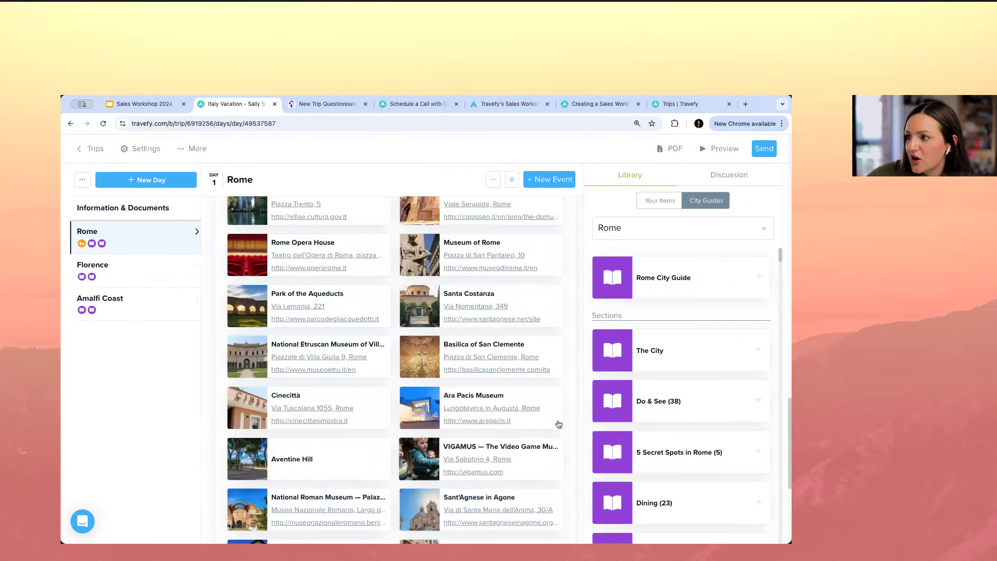
{"action": "scroll", "coordinate": [590, 351], "scroll_direction": "up", "scroll_amount": 12}
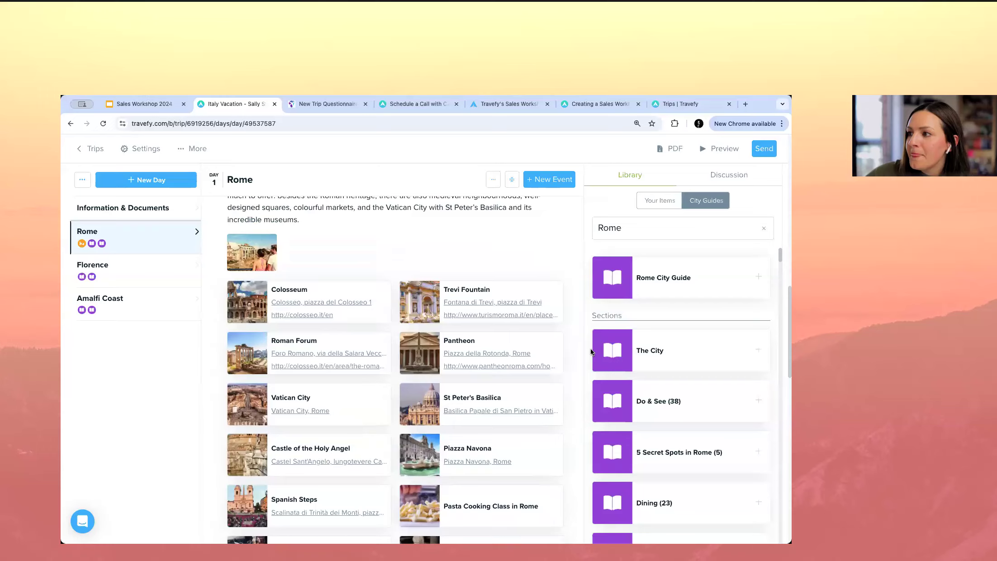
- Look at the start of the Rome day, and switch to the Sales Workshop 2024 presentation in Google Slides
{"action": "scroll", "coordinate": [591, 351], "scroll_direction": "up", "scroll_amount": 2}
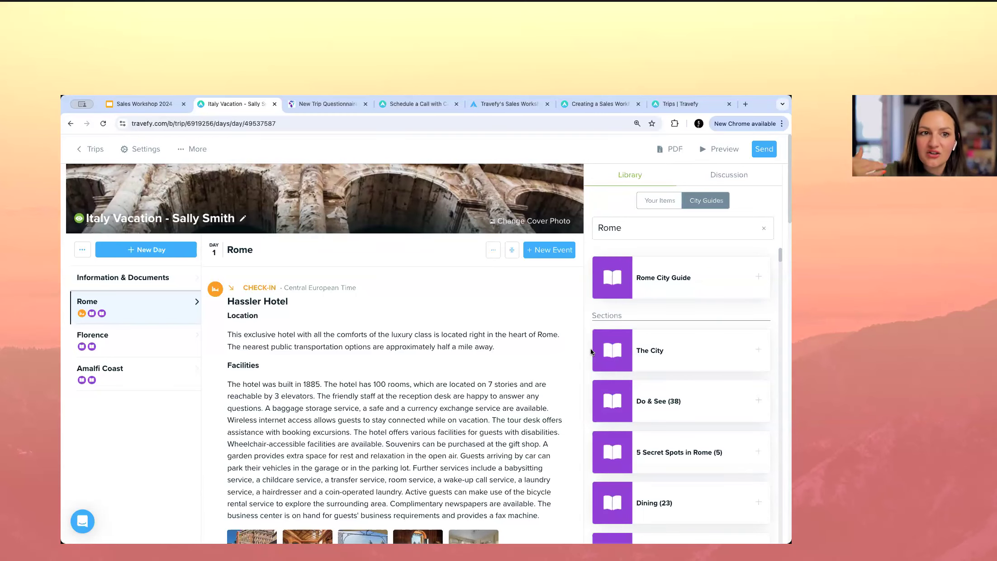
{"action": "scroll", "coordinate": [498, 363], "scroll_direction": "down", "scroll_amount": 1}
{"action": "scroll", "coordinate": [483, 345], "scroll_direction": "up", "scroll_amount": 1}
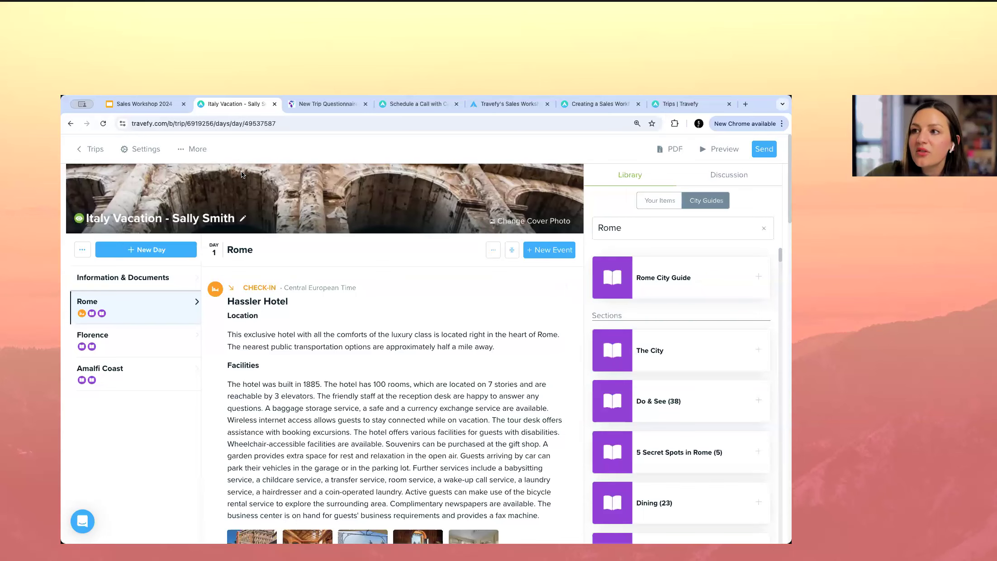
{"action": "left_click", "coordinate": [150, 104]}
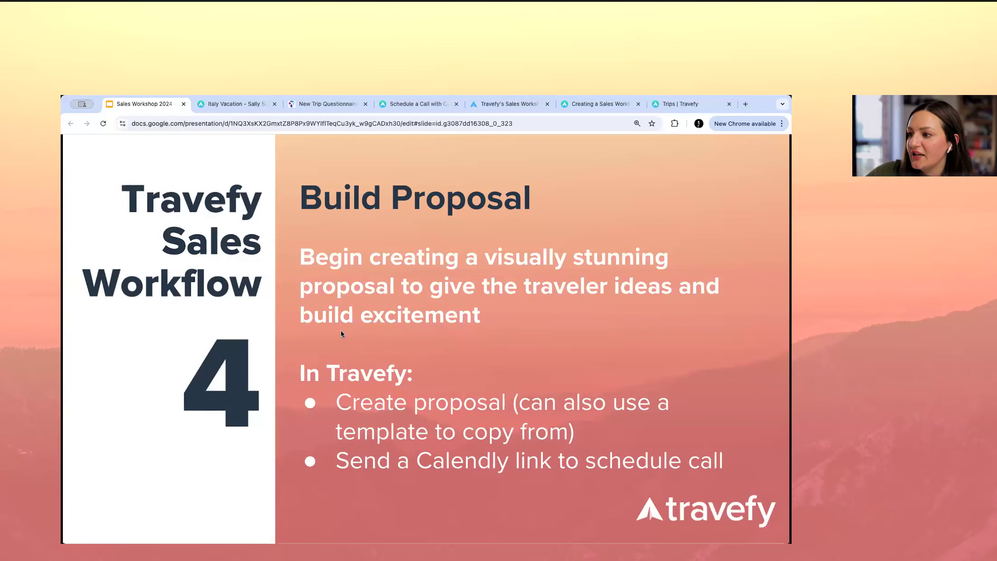
- Advance the workshop slides to Present Proposal, and open the client preview of the Italy Vacation trip in Travefy
{"action": "key", "text": "Right"}
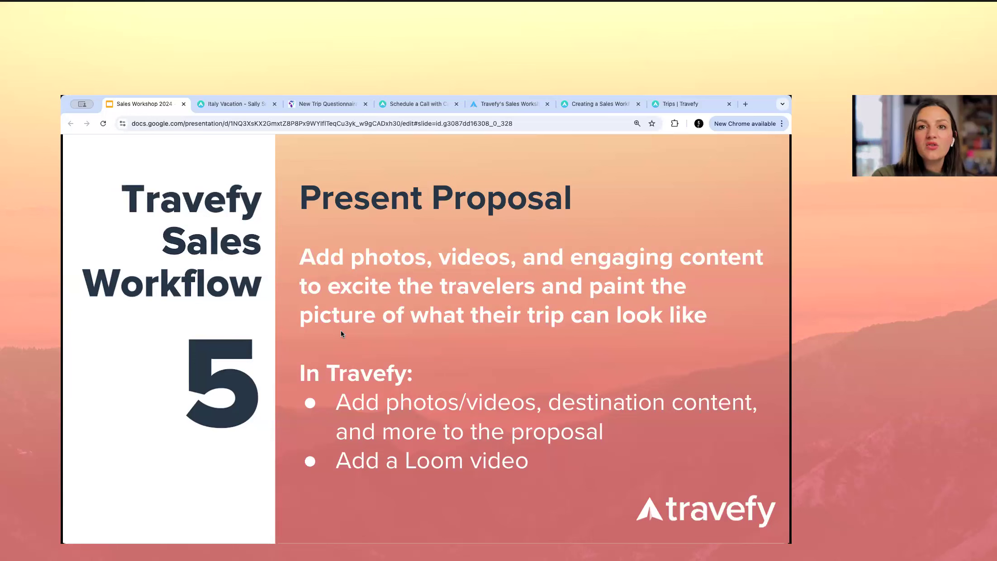
{"action": "left_click", "coordinate": [248, 108]}
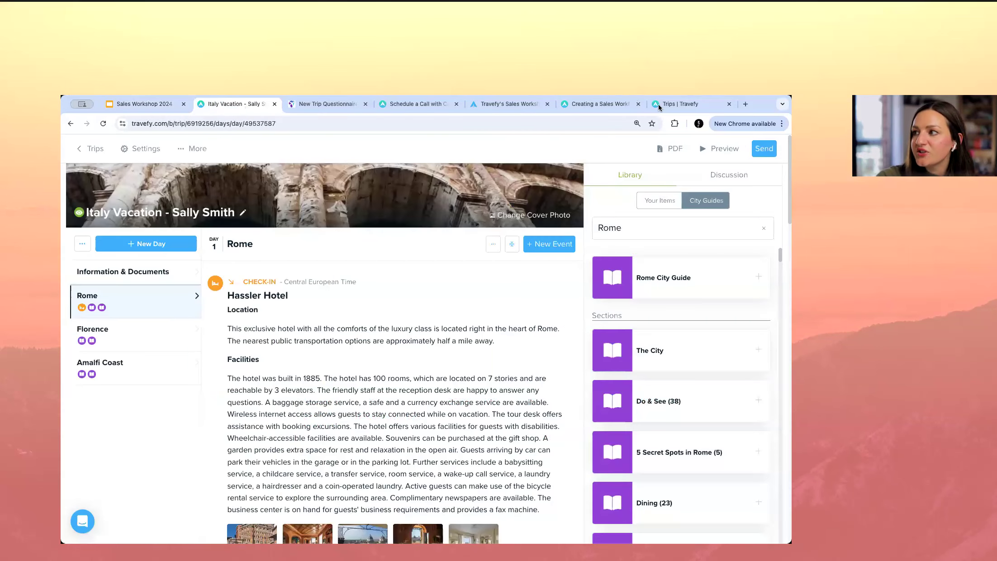
{"action": "left_click", "coordinate": [721, 150]}
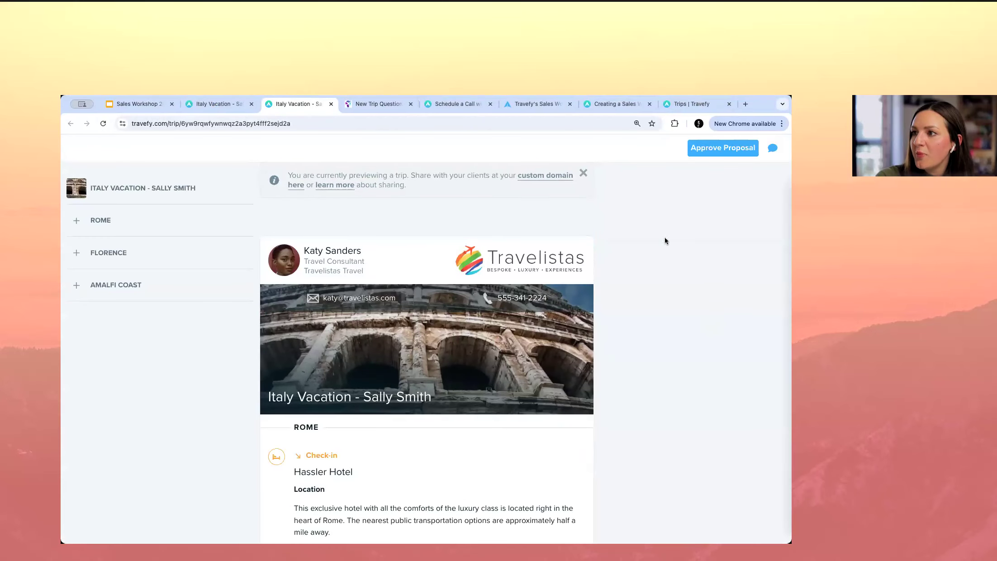
{"action": "left_click", "coordinate": [584, 174]}
{"action": "scroll", "coordinate": [662, 314], "scroll_direction": "down", "scroll_amount": 2}
{"action": "scroll", "coordinate": [662, 314], "scroll_direction": "up", "scroll_amount": 2}
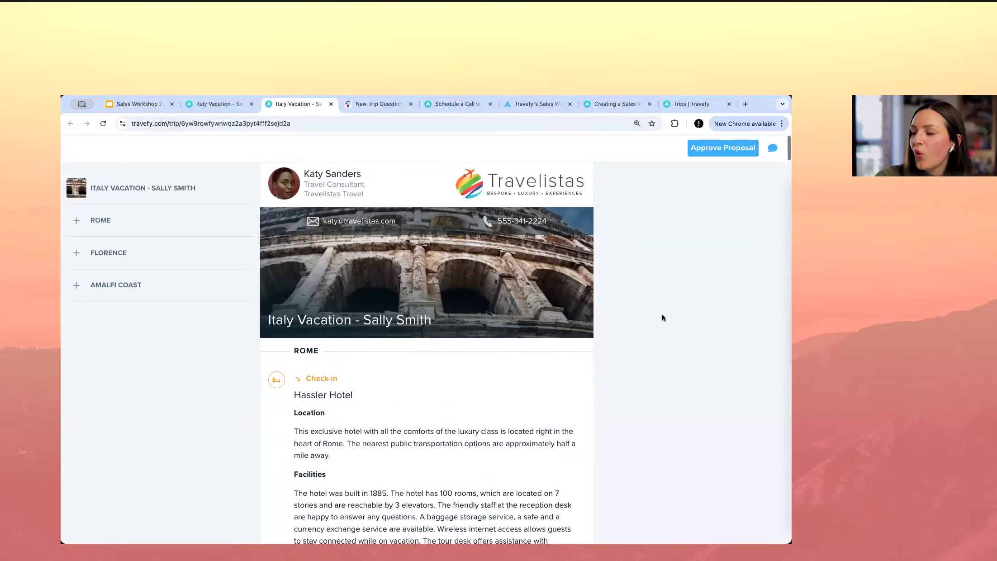
- View the enlarged Hassler Hotel photos in the proposal preview, advance to the next image, and close the gallery
{"action": "scroll", "coordinate": [663, 318], "scroll_direction": "down", "scroll_amount": 10}
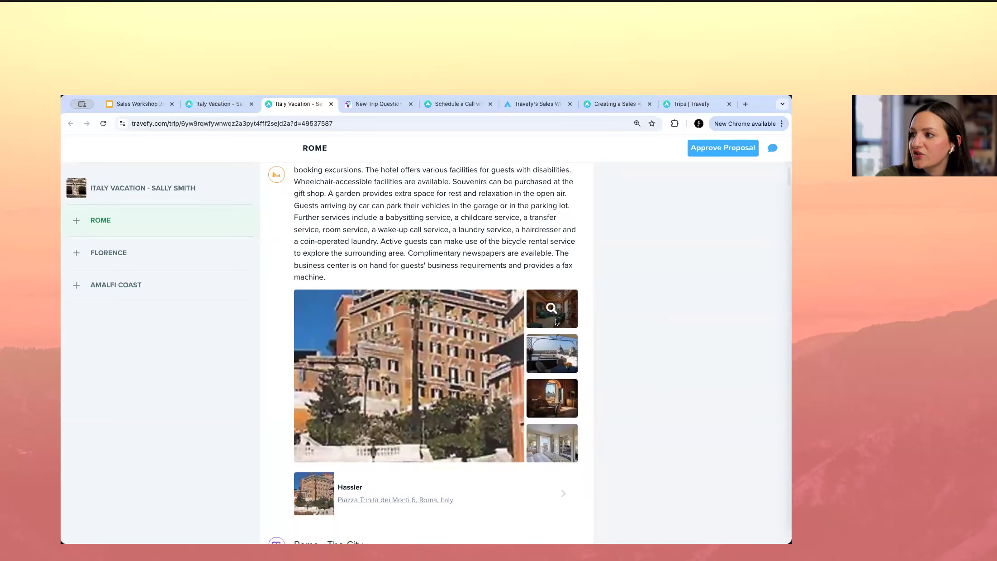
{"action": "left_click", "coordinate": [555, 321]}
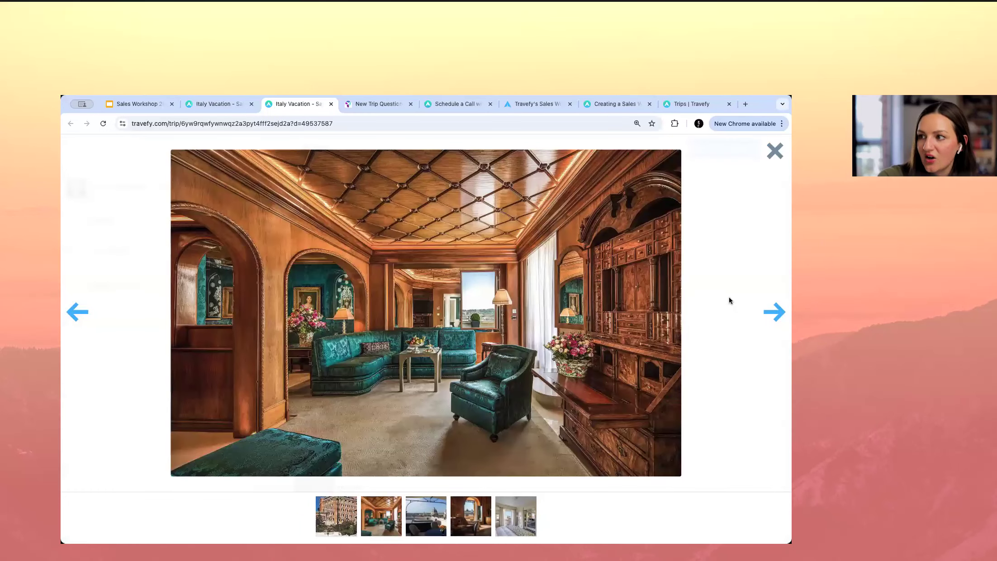
{"action": "left_click", "coordinate": [774, 312]}
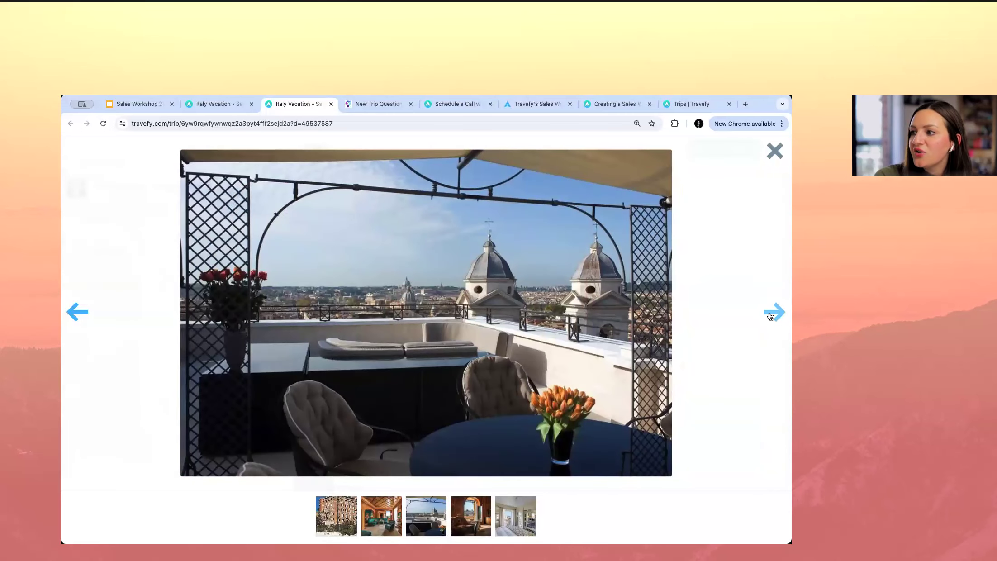
{"action": "left_click", "coordinate": [775, 151]}
- Examine the Rome - The City and Rome - Do & See sections with their photos and attractions in the preview
{"action": "scroll", "coordinate": [687, 369], "scroll_direction": "down", "scroll_amount": 5}
{"action": "scroll", "coordinate": [687, 368], "scroll_direction": "down", "scroll_amount": 6}
{"action": "scroll", "coordinate": [578, 348], "scroll_direction": "up", "scroll_amount": 3}
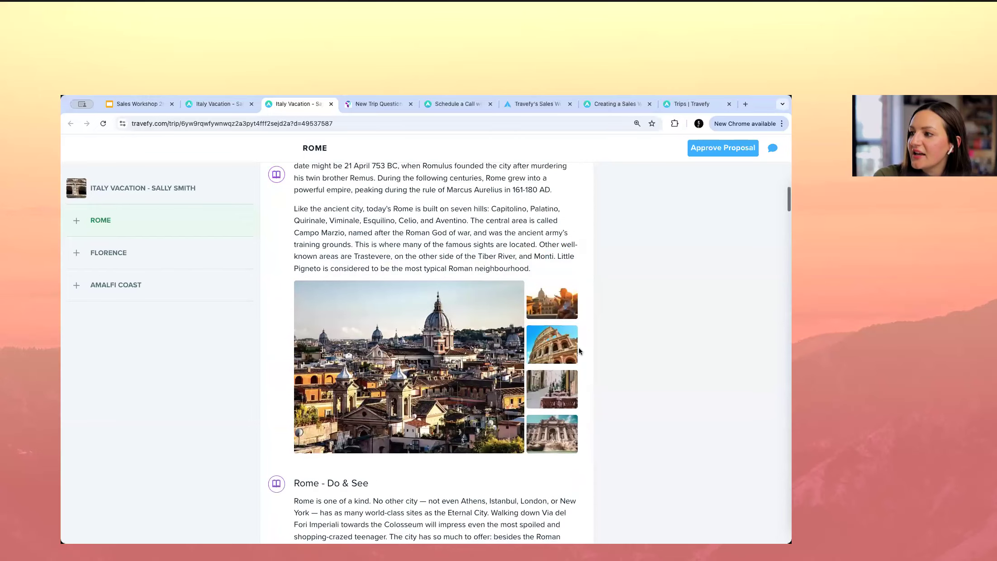
{"action": "scroll", "coordinate": [564, 387], "scroll_direction": "down", "scroll_amount": 12}
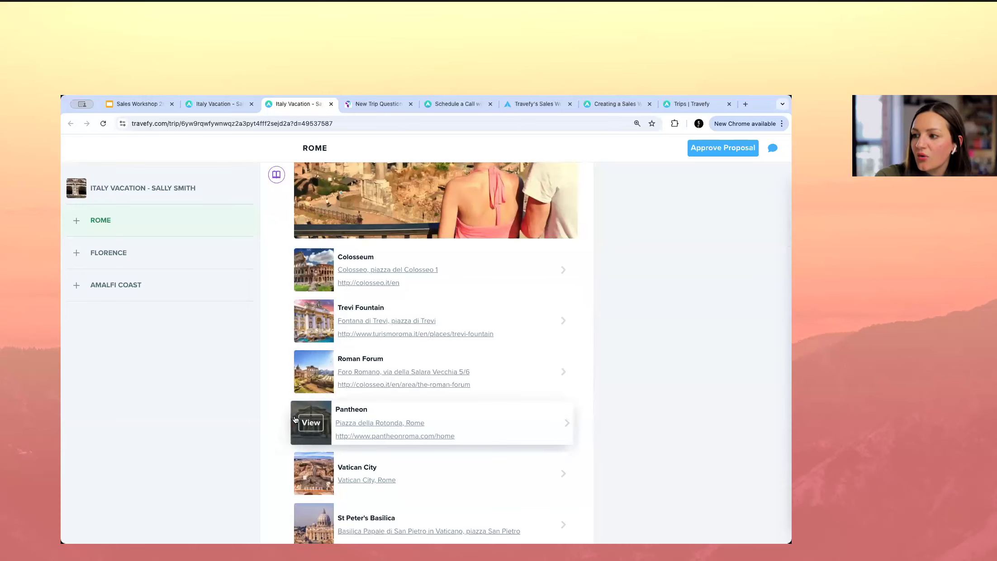
{"action": "scroll", "coordinate": [216, 458], "scroll_direction": "down", "scroll_amount": 2}
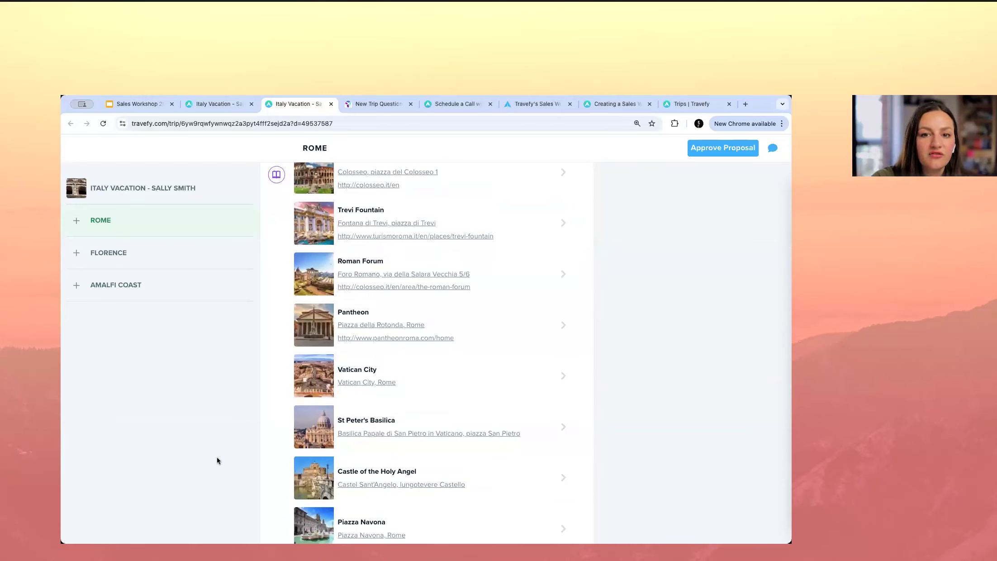
{"action": "scroll", "coordinate": [251, 466], "scroll_direction": "down", "scroll_amount": 3}
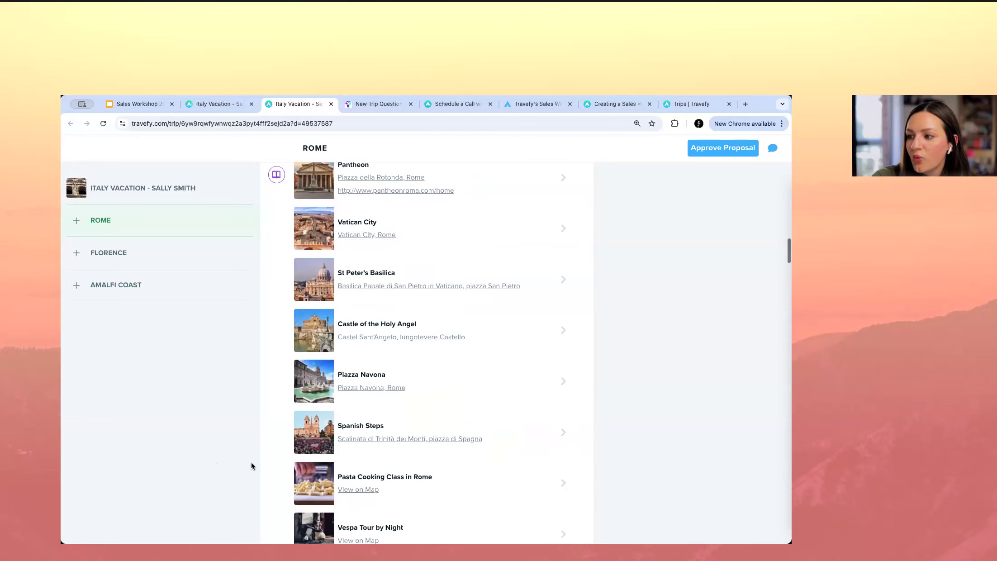
{"action": "mouse_move", "coordinate": [318, 481]}
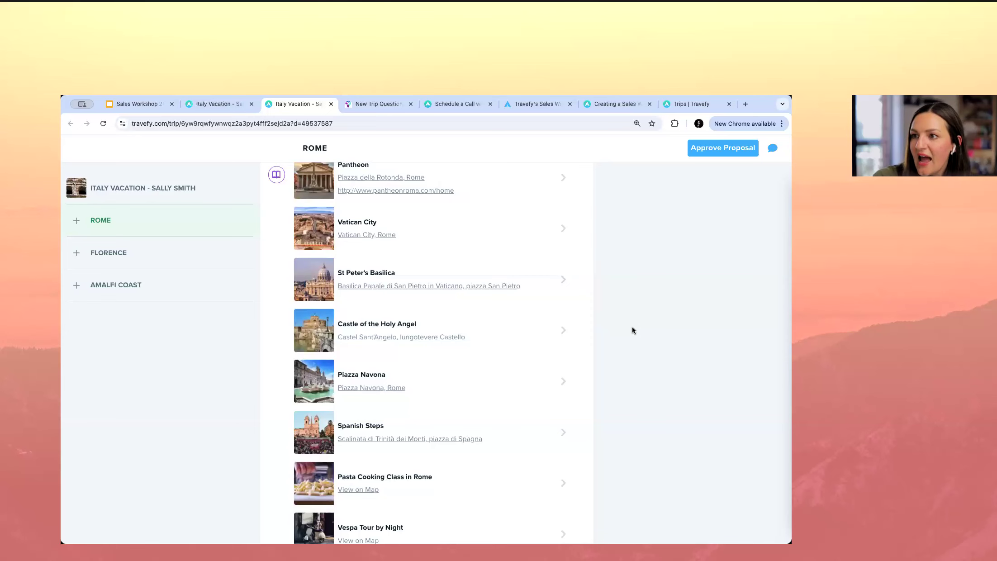
{"action": "scroll", "coordinate": [634, 325], "scroll_direction": "up", "scroll_amount": 5}
{"action": "scroll", "coordinate": [199, 258], "scroll_direction": "down", "scroll_amount": 2}
- View the Florence section of the proposal preview, and return to the start of the proposal
{"action": "left_click", "coordinate": [186, 262]}
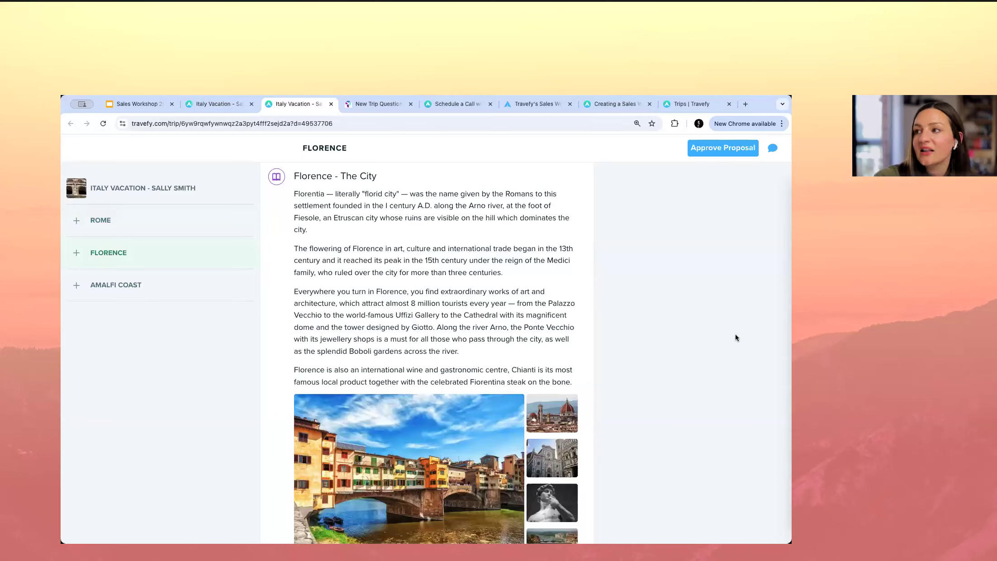
{"action": "scroll", "coordinate": [751, 343], "scroll_direction": "up", "scroll_amount": 10}
{"action": "left_click_drag", "start_coordinate": [789, 310], "coordinate": [788, 148]}
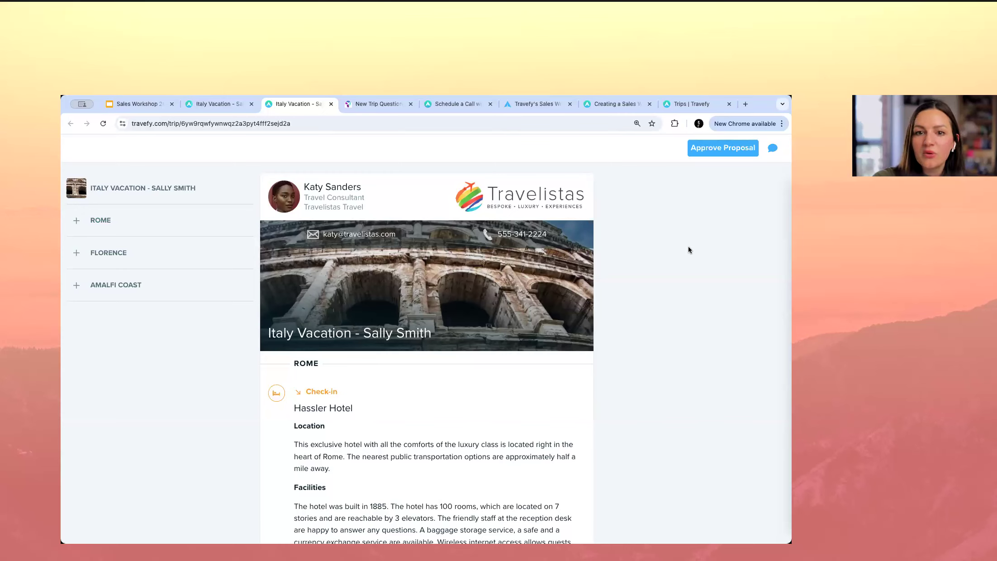
- Review the itinerary summary in the Proposal Agreement Form, close it, and check the Present Proposal slide in Google Slides
{"action": "left_click", "coordinate": [709, 153]}
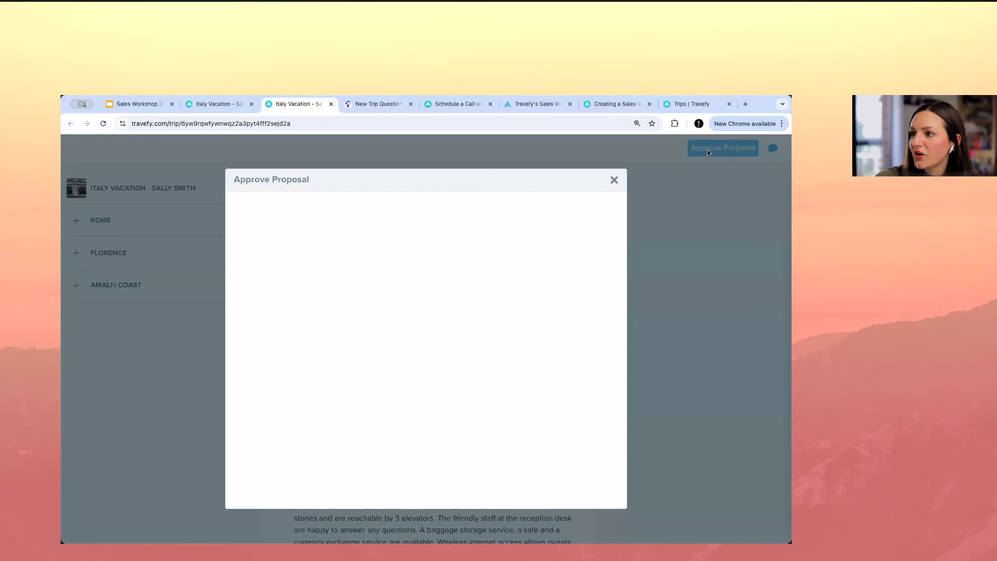
{"action": "scroll", "coordinate": [484, 352], "scroll_direction": "down", "scroll_amount": 3}
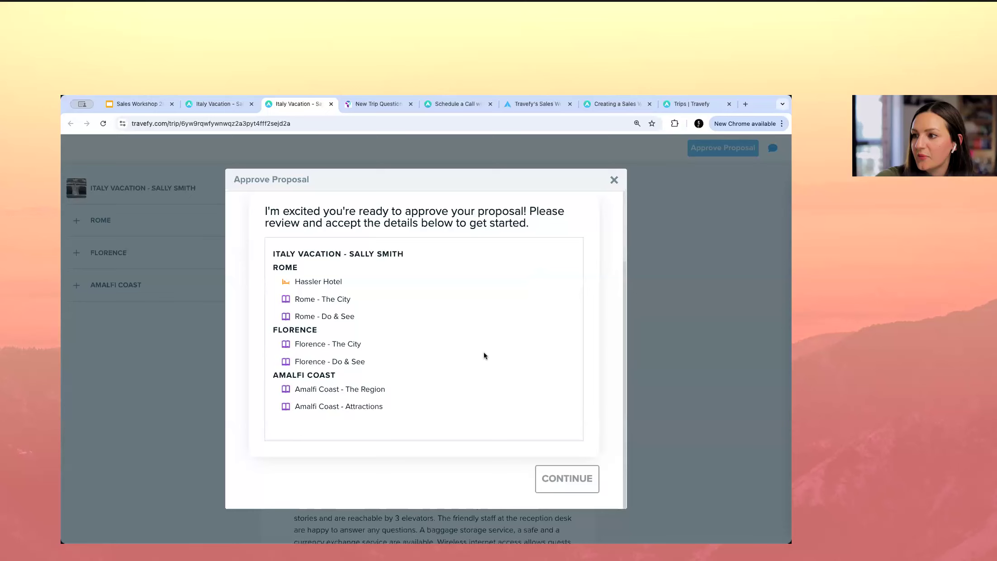
{"action": "scroll", "coordinate": [484, 352], "scroll_direction": "up", "scroll_amount": 3}
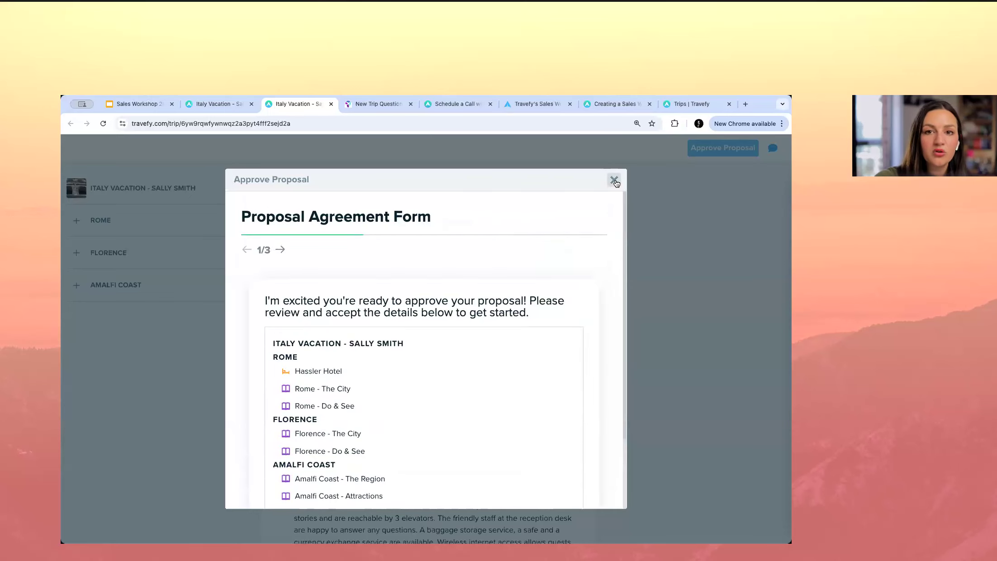
{"action": "left_click", "coordinate": [614, 181]}
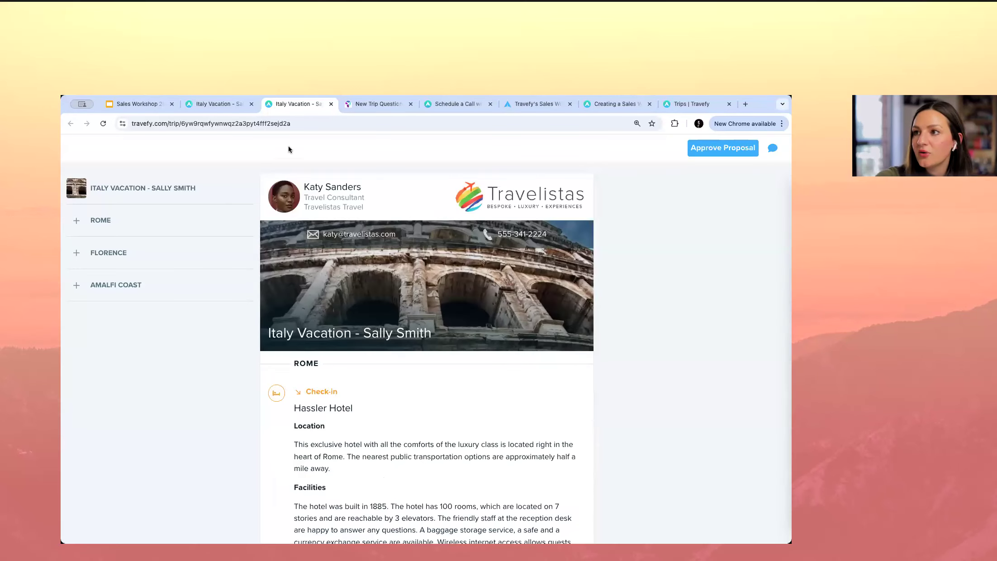
{"action": "left_click", "coordinate": [153, 105]}
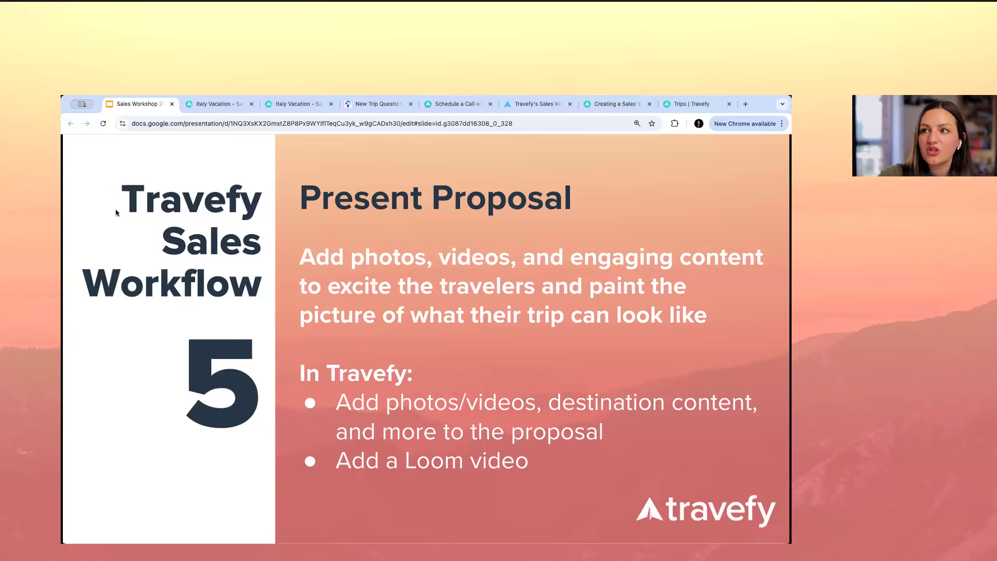
{"action": "left_click", "coordinate": [285, 103]}
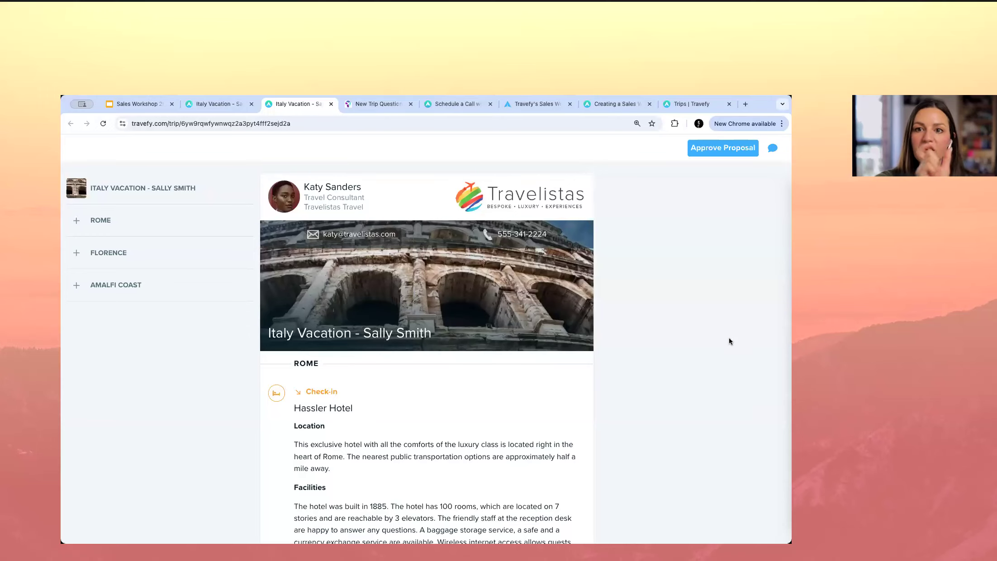
- Try to insert a link into the trip's description in the trip settings, and cancel the changes
{"action": "left_click", "coordinate": [234, 109]}
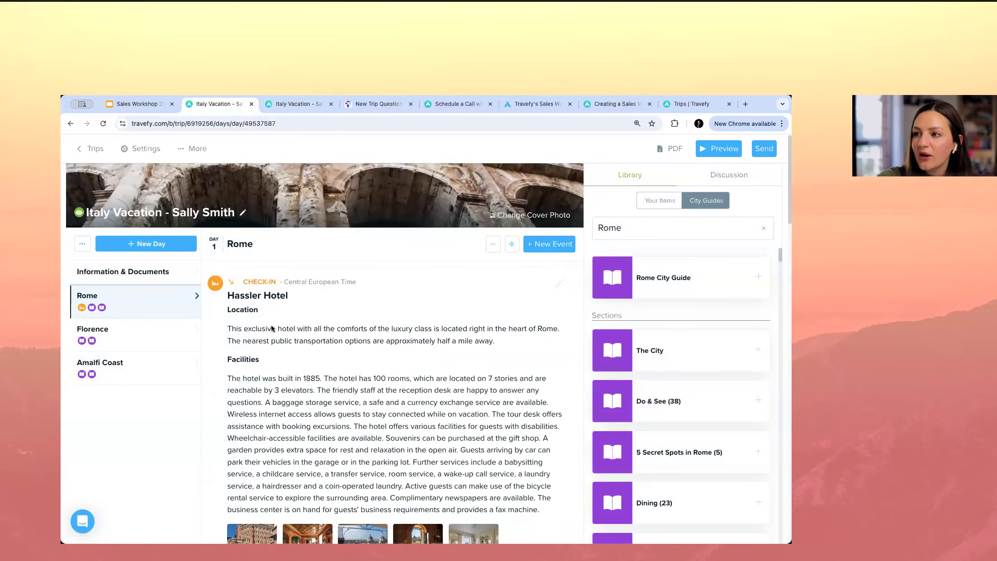
{"action": "left_click", "coordinate": [144, 152]}
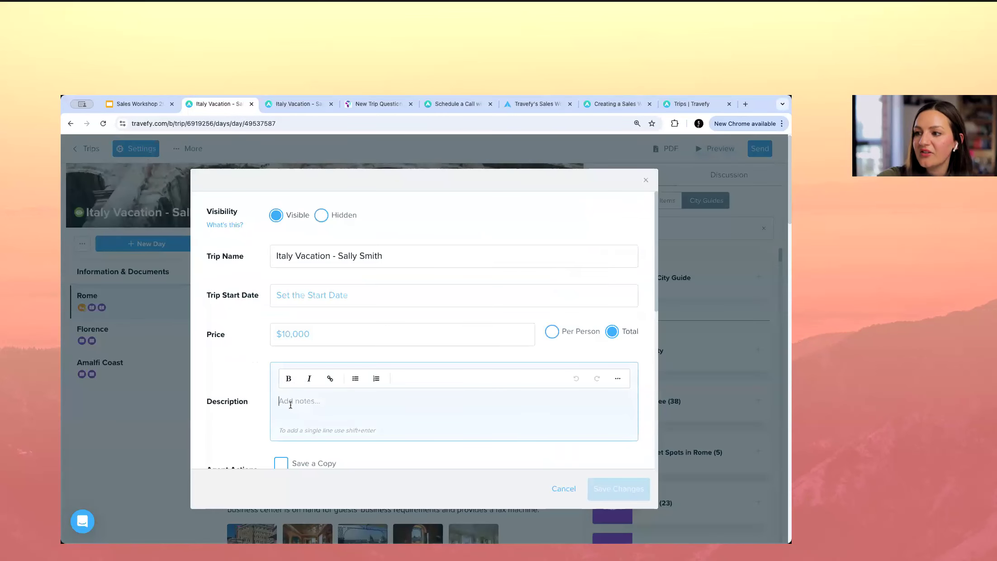
{"action": "left_click", "coordinate": [335, 384]}
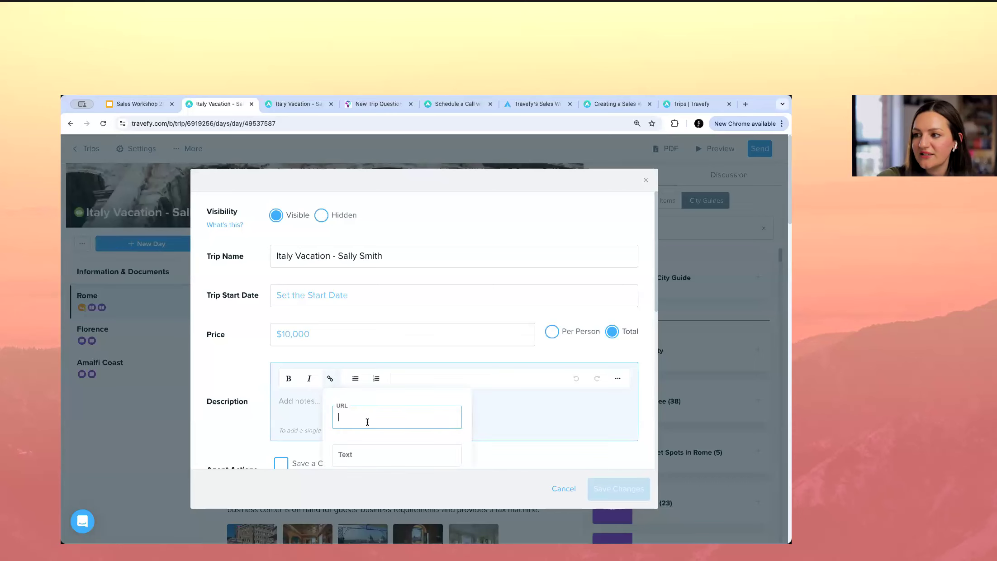
{"action": "left_click", "coordinate": [552, 413]}
{"action": "left_click", "coordinate": [564, 489]}
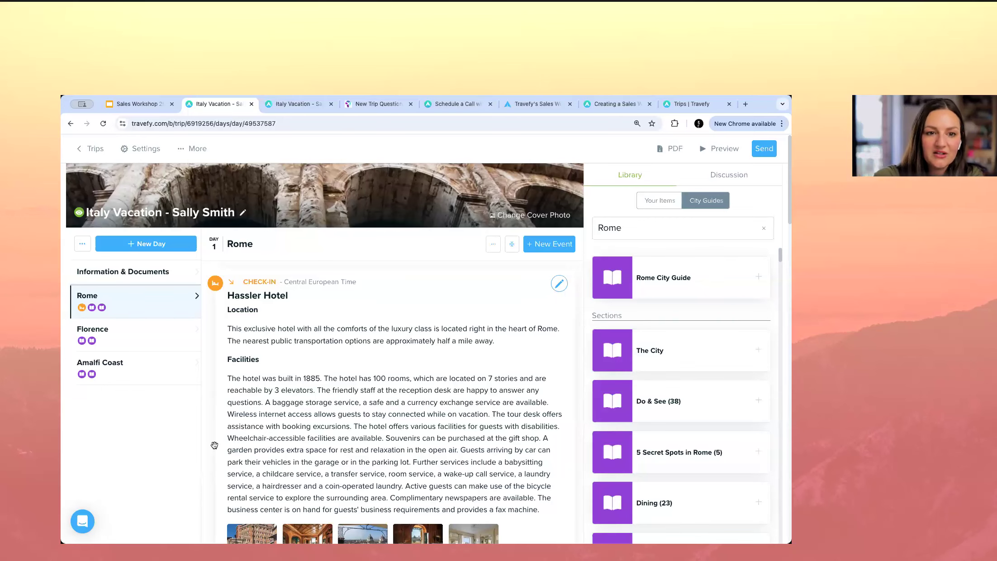
- Switch to the workshop presentation in Google Slides, and advance it to the Booking Reservations slide
{"action": "left_click", "coordinate": [160, 105]}
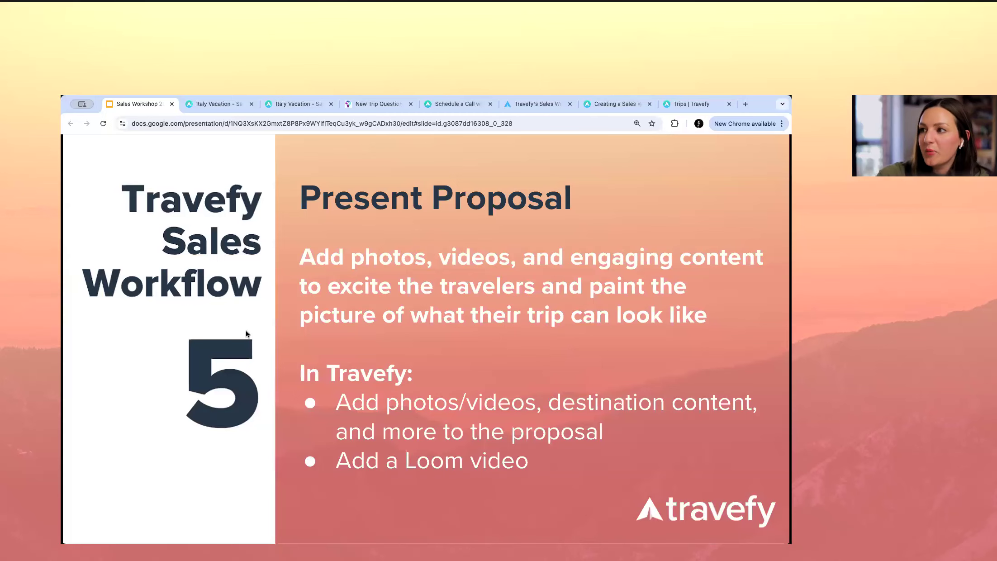
{"action": "key", "text": "Right"}
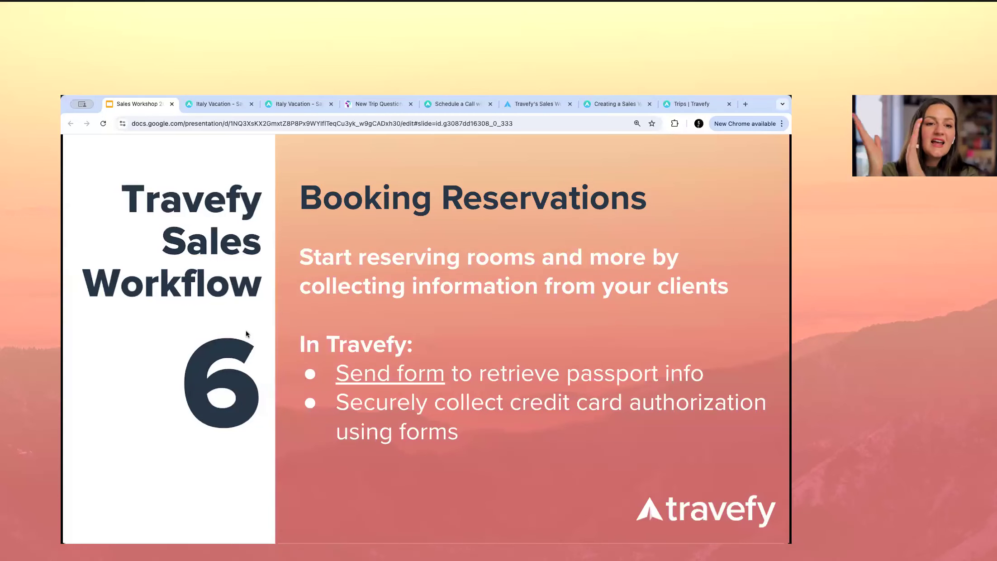
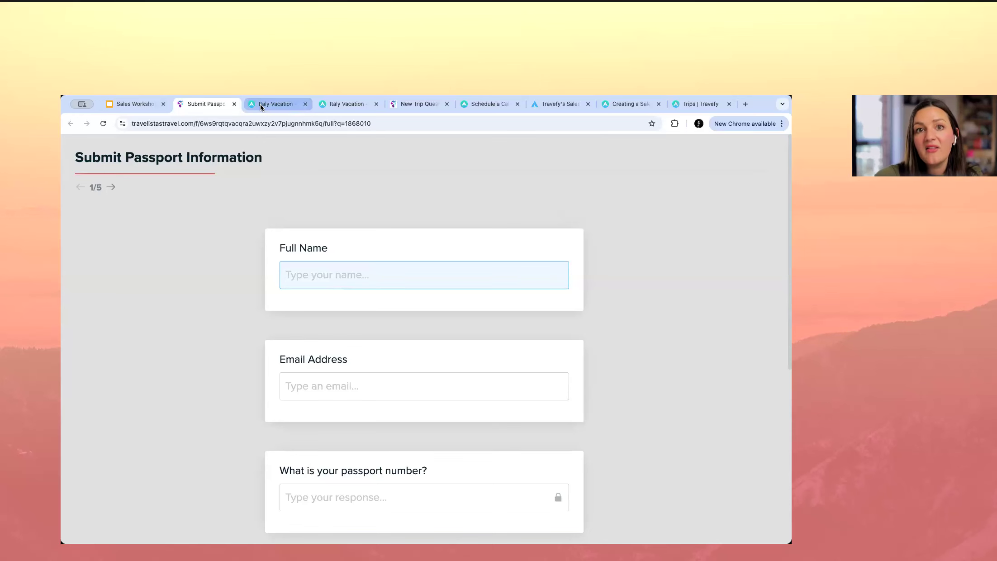
- Open the client's record in the Travefy contacts, and view the documents stored for that contact
{"action": "left_click", "coordinate": [260, 104]}
{"action": "left_click", "coordinate": [97, 149]}
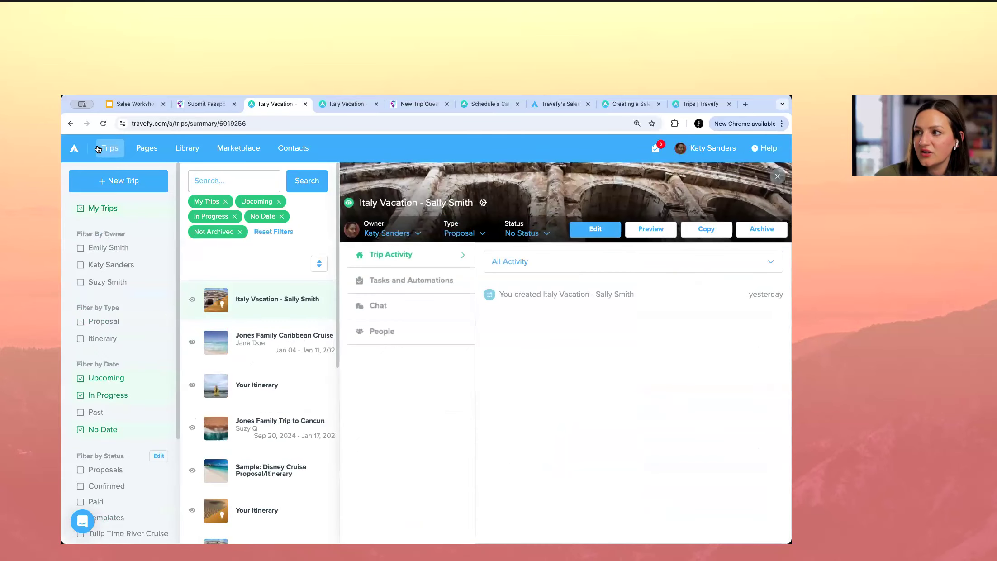
{"action": "left_click", "coordinate": [293, 149]}
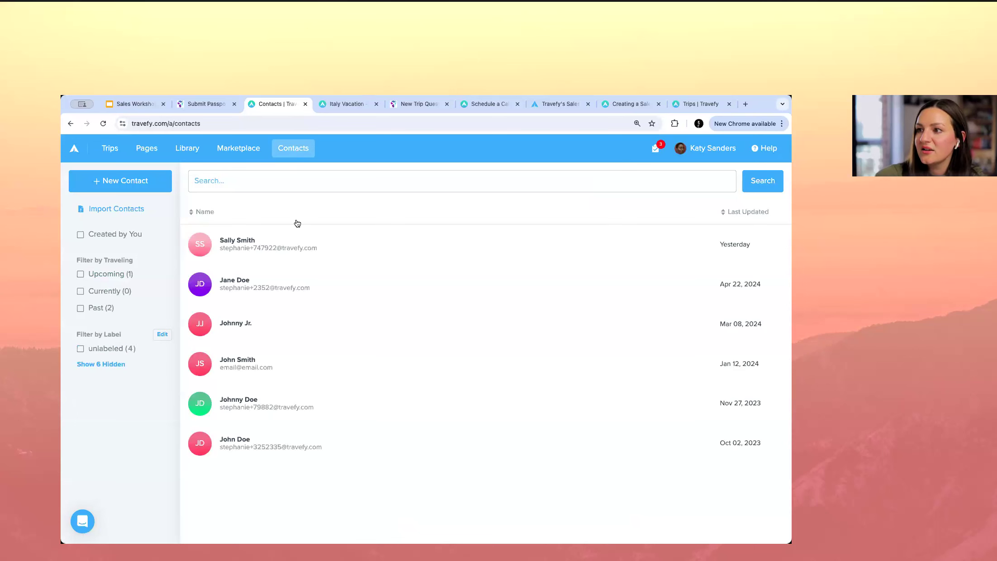
{"action": "left_click", "coordinate": [301, 242]}
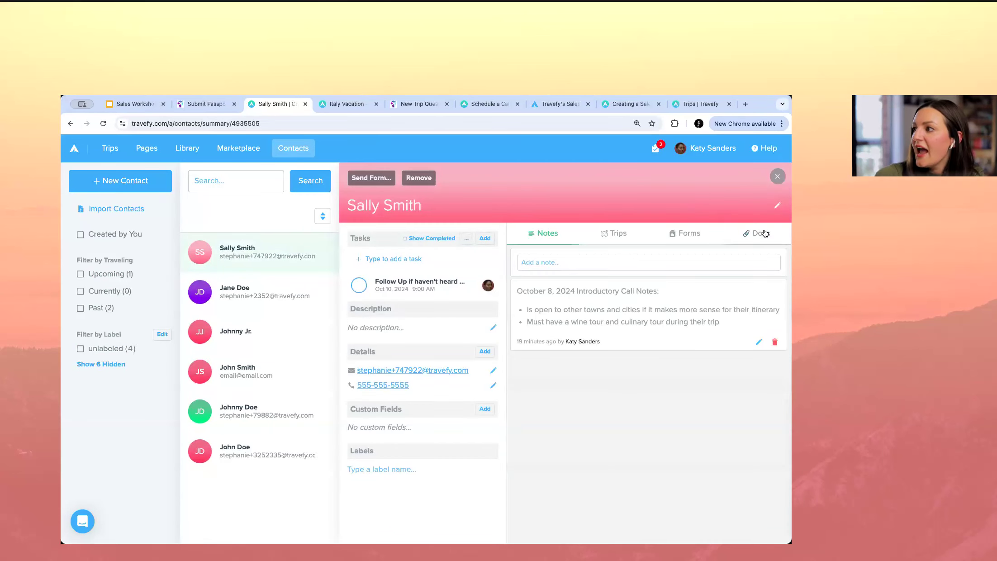
{"action": "left_click", "coordinate": [764, 233]}
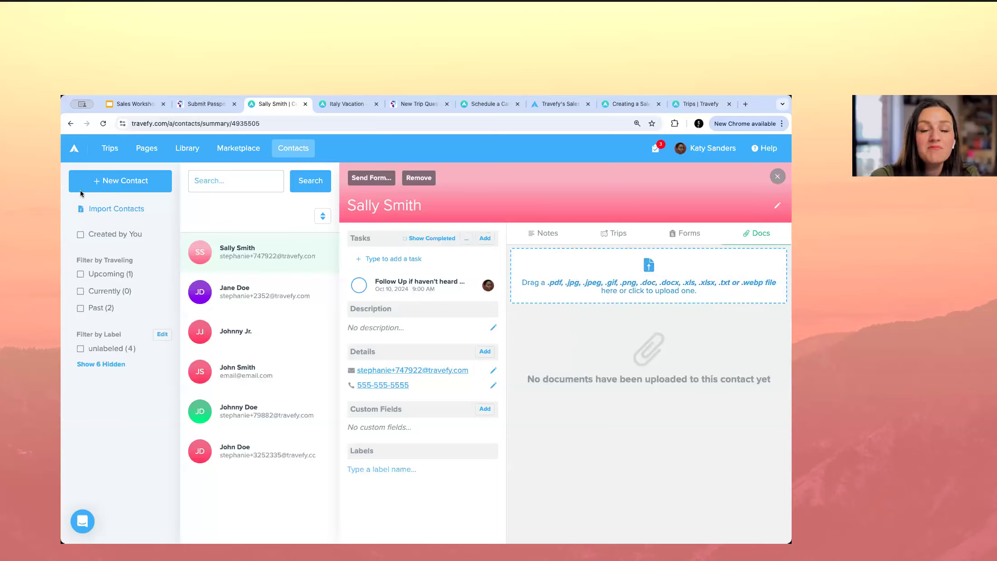
- Look at the Sales Workshop 2024 session page, and examine the How to Use section of the Creating a Sales Workflow guide
{"action": "left_click", "coordinate": [144, 104]}
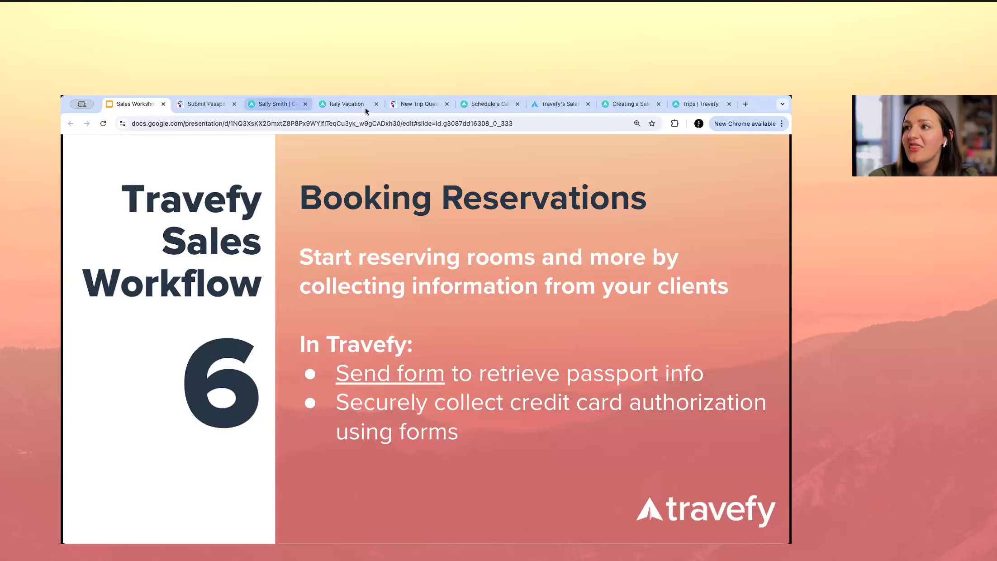
{"action": "left_click", "coordinate": [567, 106]}
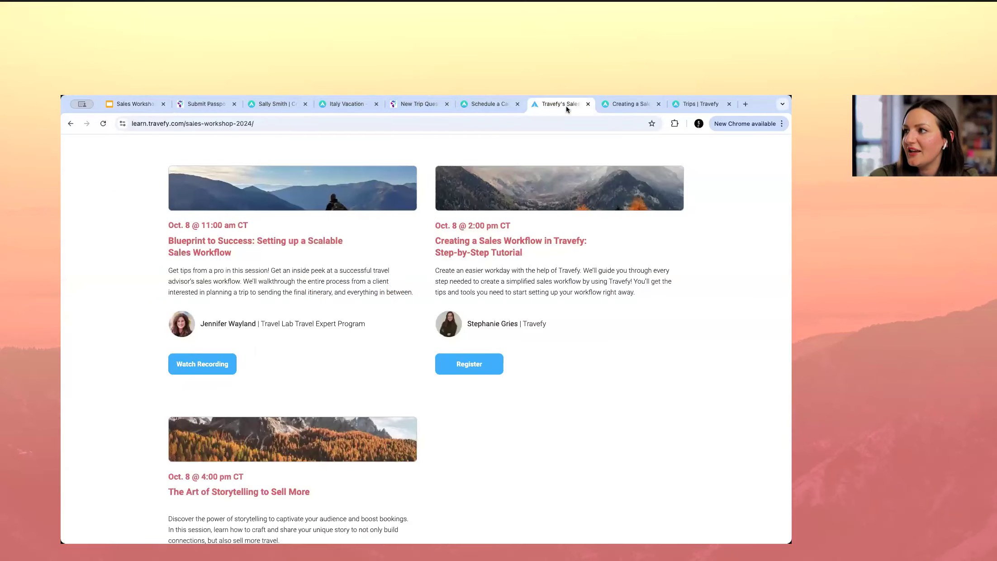
{"action": "left_click", "coordinate": [611, 108]}
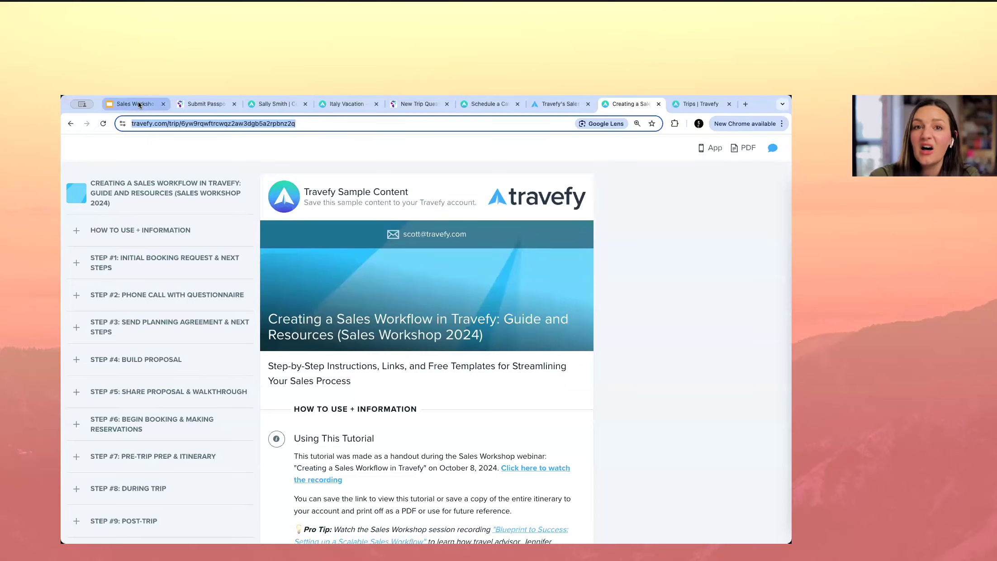
{"action": "scroll", "coordinate": [314, 370], "scroll_direction": "down", "scroll_amount": 5}
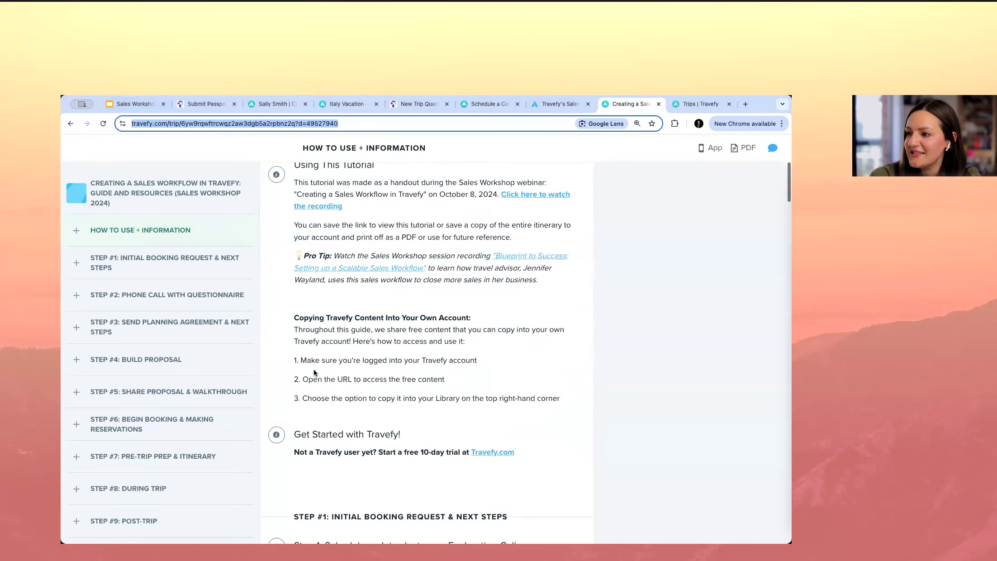
- Examine Steps 1, 5 and 6 of the Creating a Sales Workflow guide, and view the linked Passport Information Upload Form
{"action": "scroll", "coordinate": [314, 370], "scroll_direction": "down", "scroll_amount": 3}
{"action": "scroll", "coordinate": [314, 372], "scroll_direction": "down", "scroll_amount": 5}
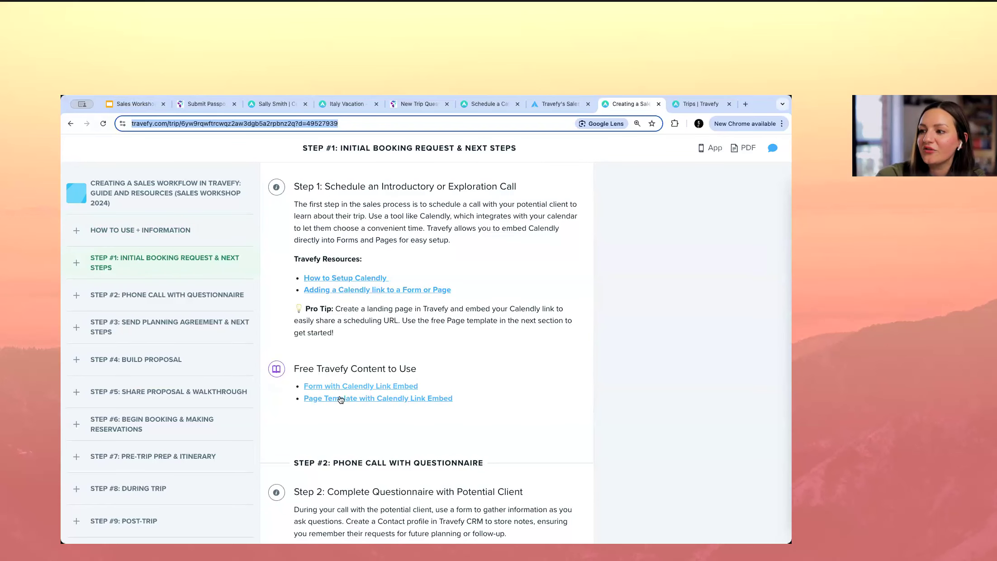
{"action": "scroll", "coordinate": [173, 403], "scroll_direction": "down", "scroll_amount": 1}
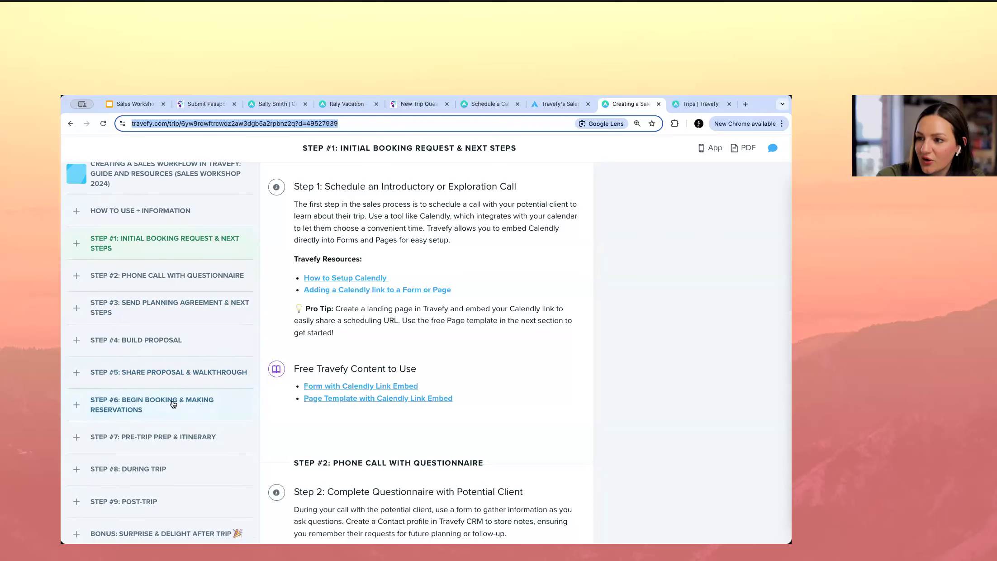
{"action": "left_click", "coordinate": [175, 382]}
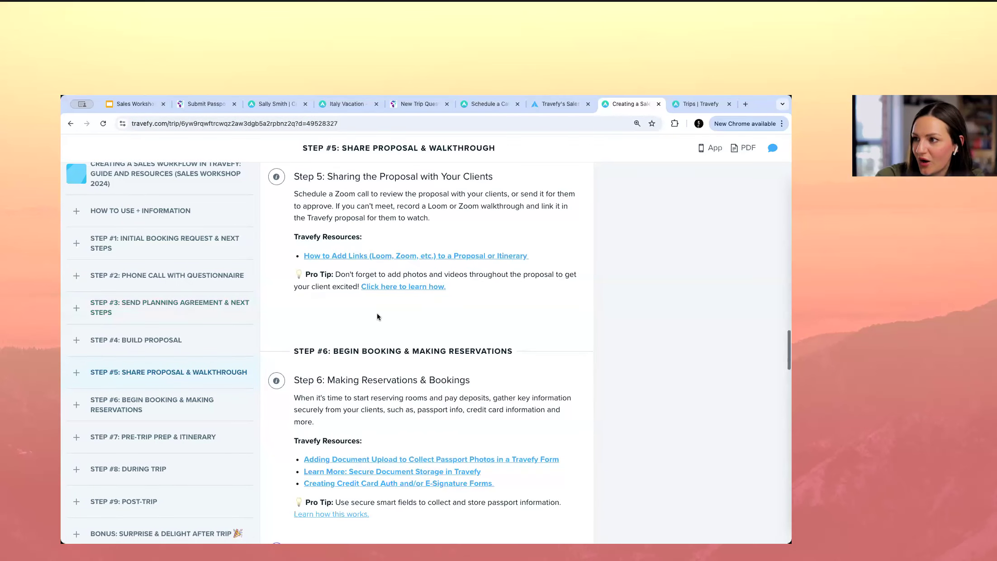
{"action": "scroll", "coordinate": [378, 314], "scroll_direction": "down", "scroll_amount": 3}
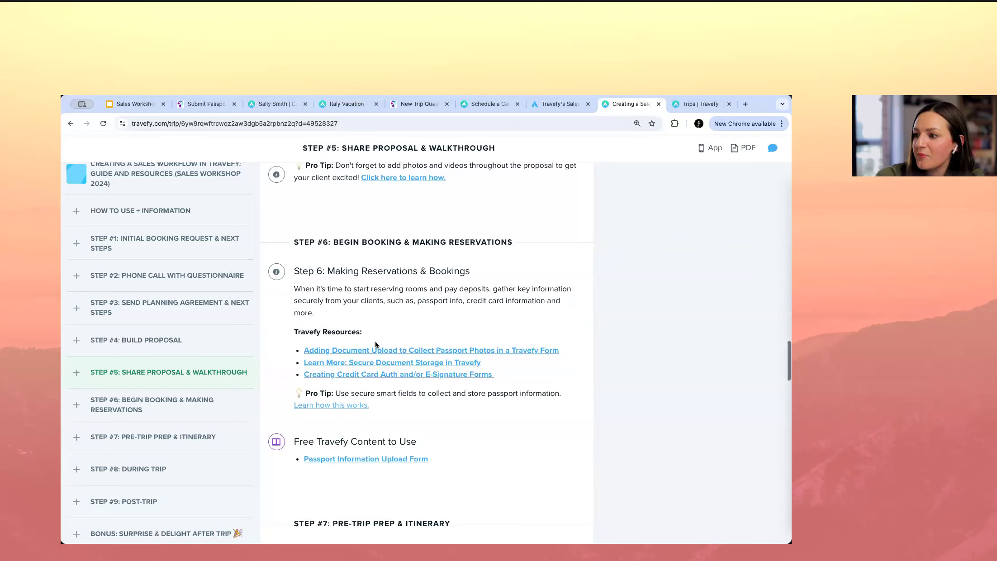
{"action": "left_click", "coordinate": [372, 458]}
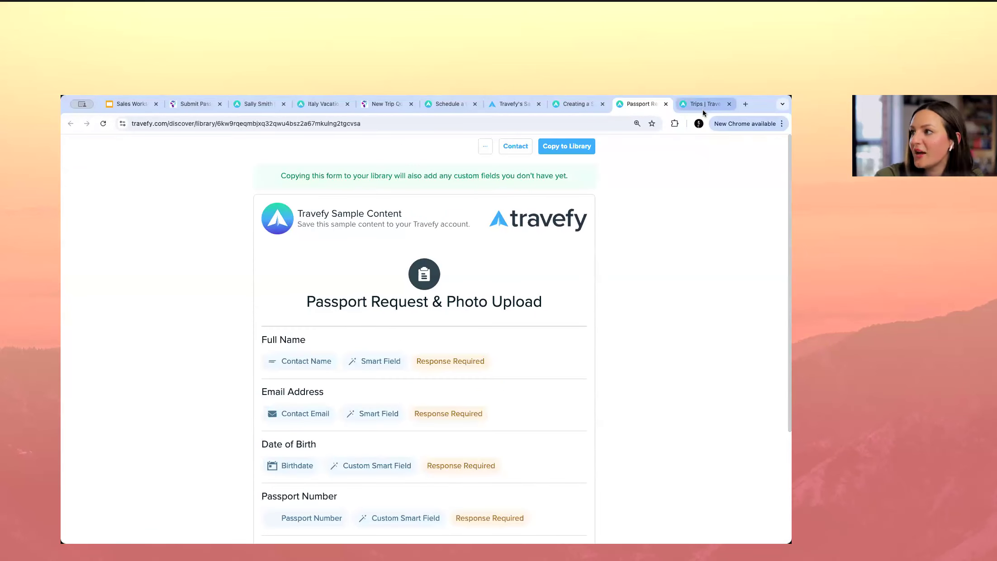
{"action": "left_click", "coordinate": [665, 104]}
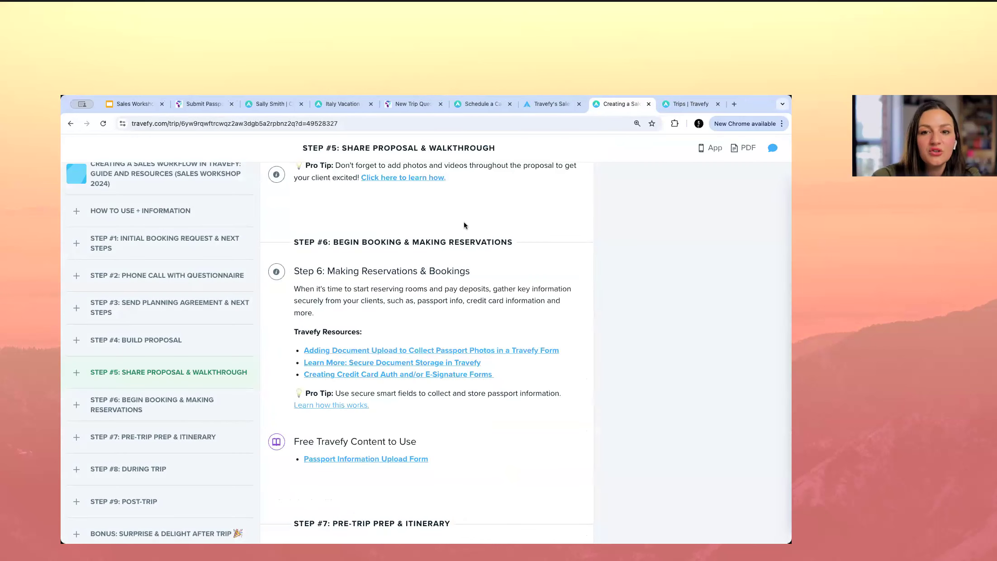
- Switch to the workshop presentation in Google Slides, and advance it to the Pre-Trip slide
{"action": "left_click", "coordinate": [139, 106]}
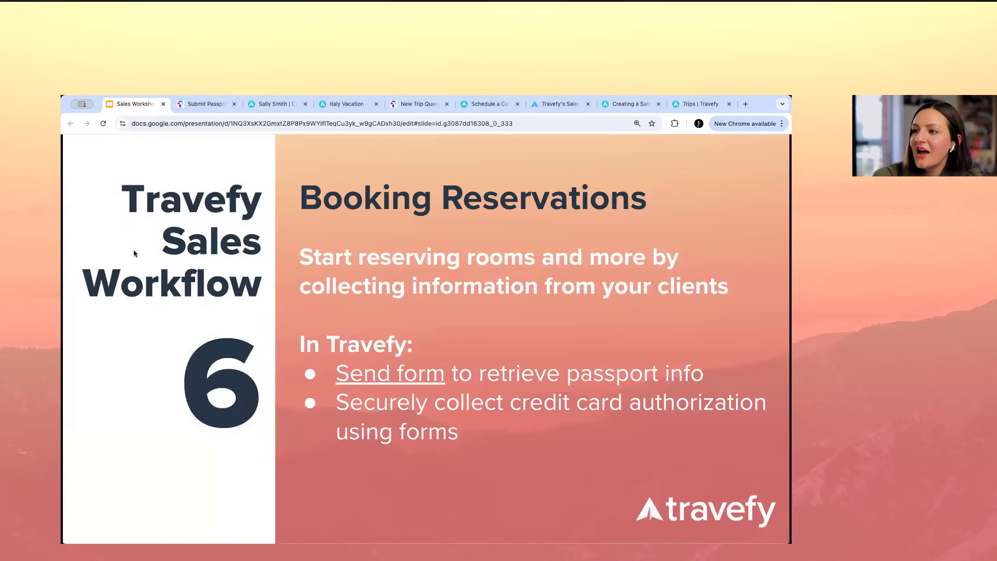
{"action": "key", "text": "Right"}
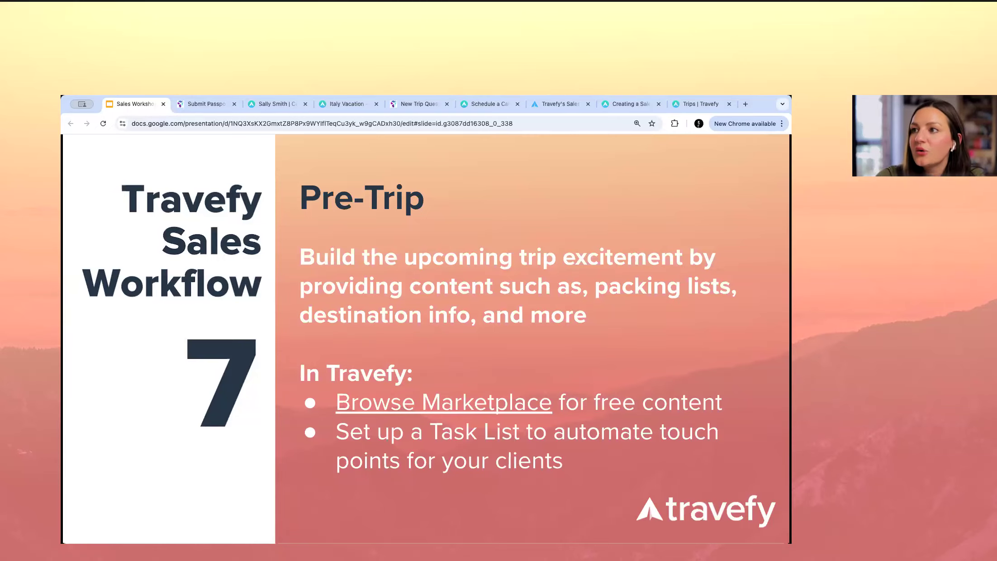
- Open the Italy Vacation trip's summary in Travefy, and change its type to Itinerary
{"action": "left_click", "coordinate": [216, 105]}
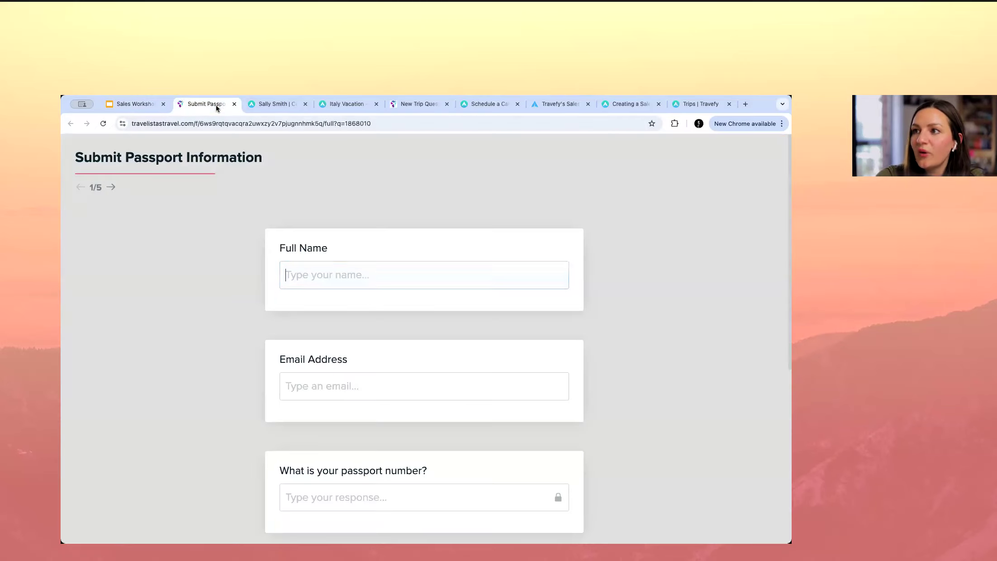
{"action": "left_click", "coordinate": [284, 104]}
{"action": "left_click", "coordinate": [111, 149]}
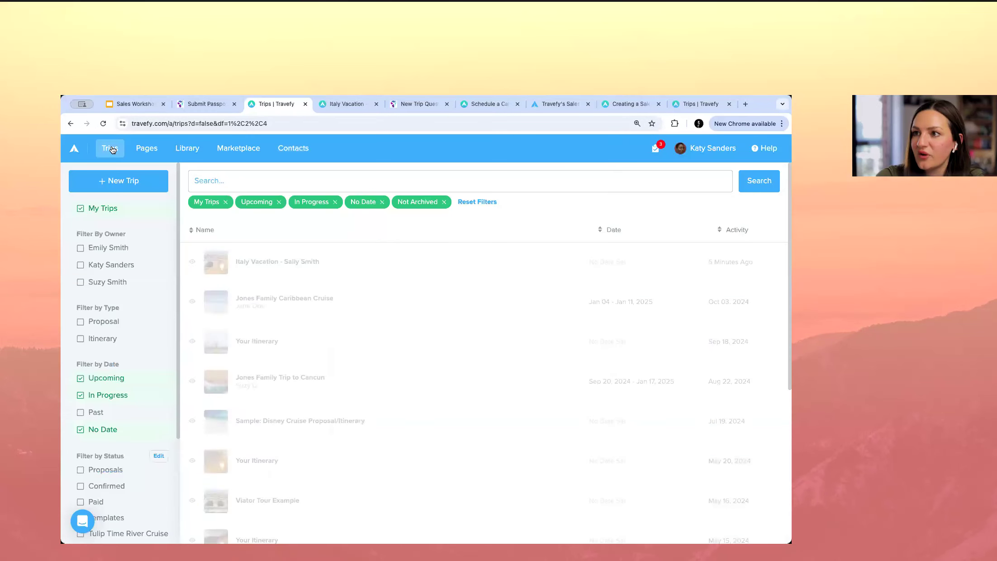
{"action": "left_click", "coordinate": [264, 254]}
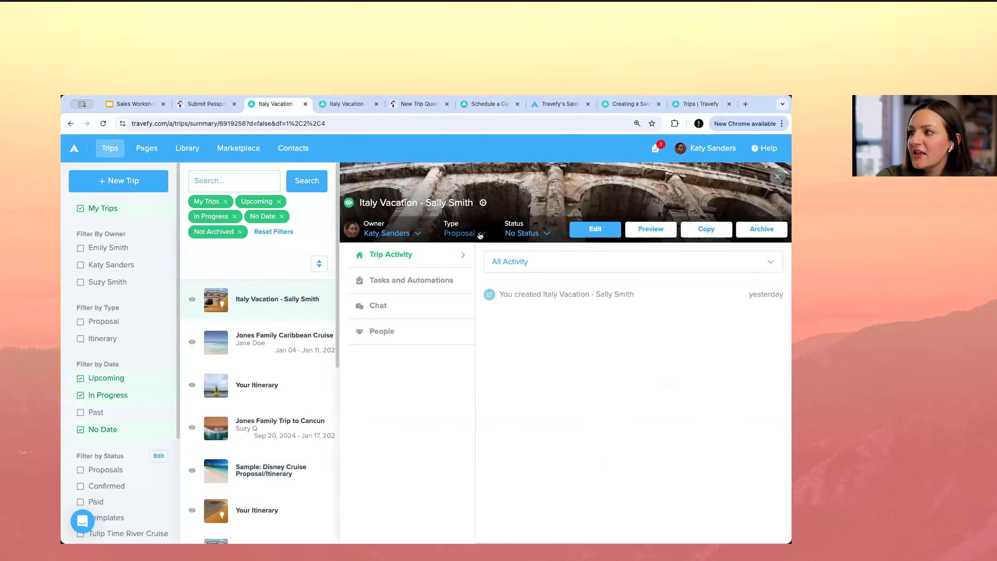
{"action": "left_click", "coordinate": [462, 233]}
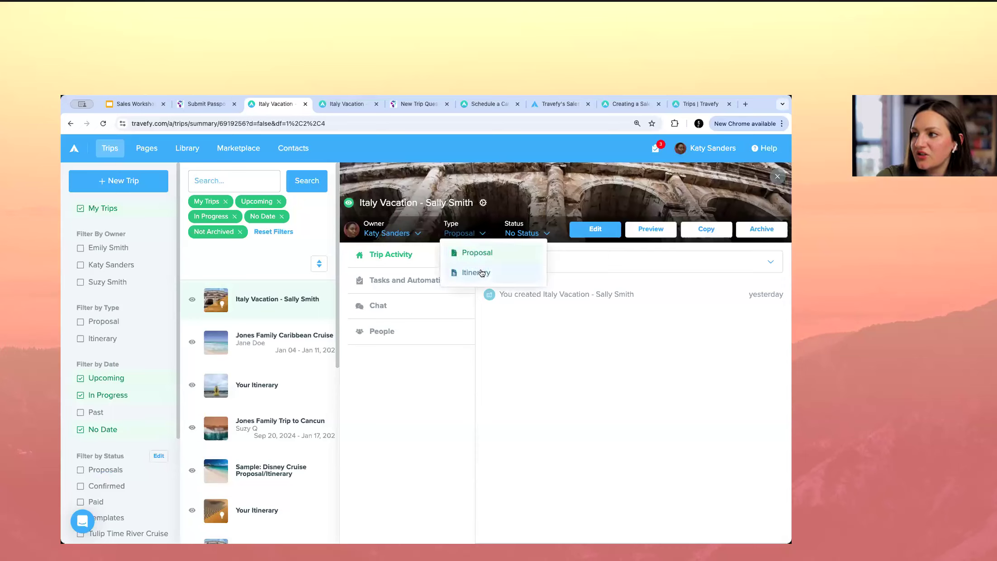
{"action": "left_click", "coordinate": [482, 272]}
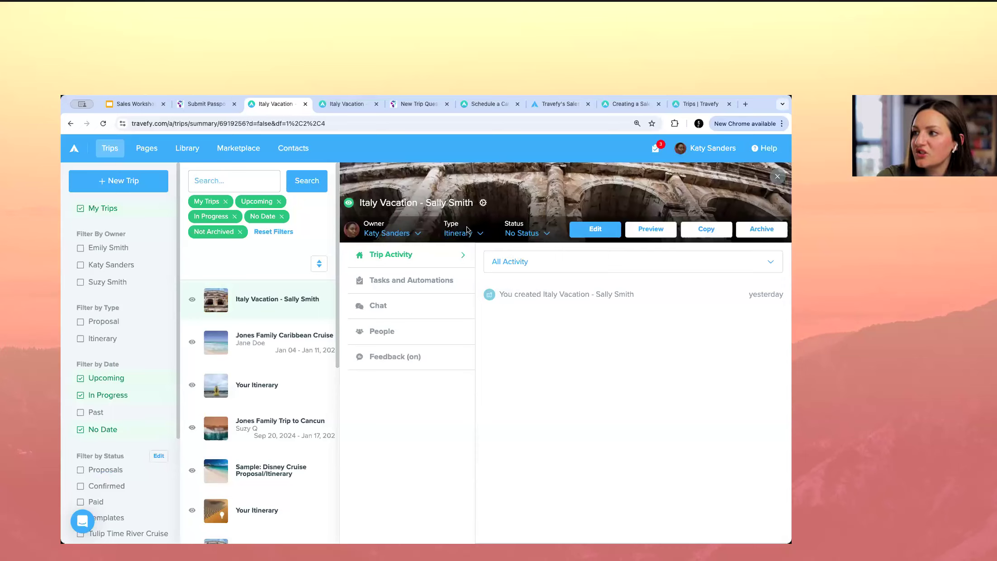
- Open the Italy Vacation itinerary for editing, and view the Hassler Hotel event's booking detail fields and attachment options
{"action": "left_click", "coordinate": [613, 233]}
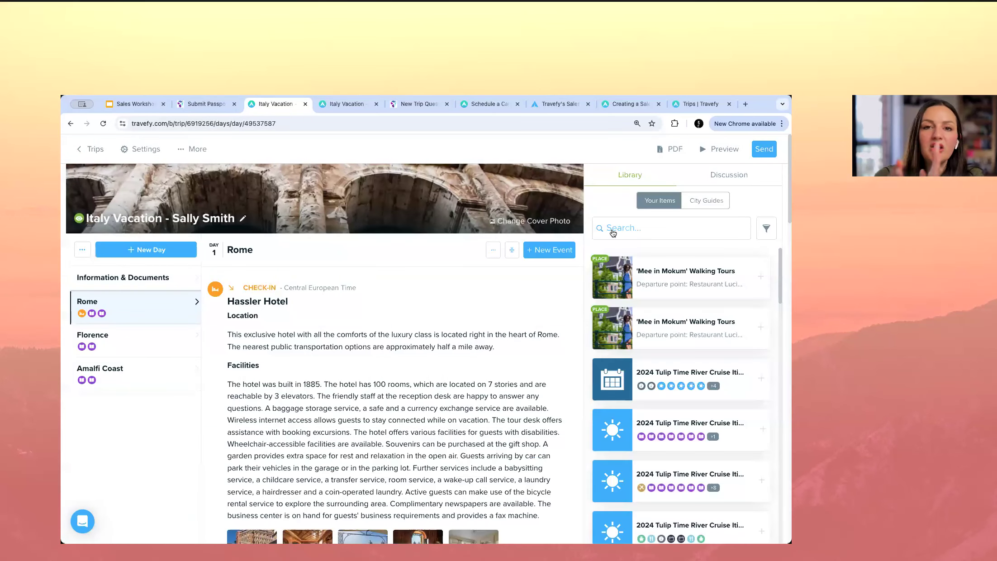
{"action": "mouse_move", "coordinate": [143, 303]}
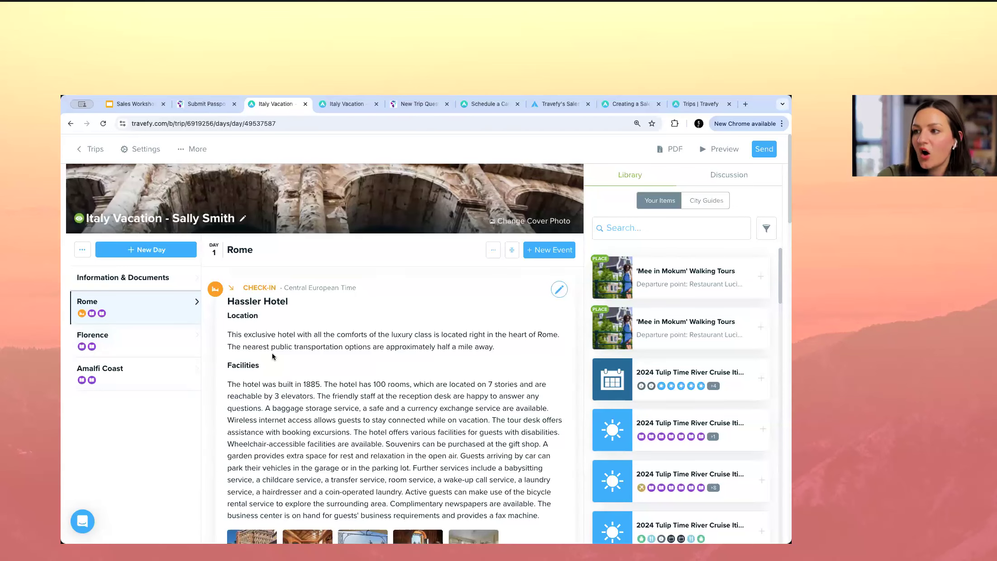
{"action": "scroll", "coordinate": [273, 357], "scroll_direction": "down", "scroll_amount": 1}
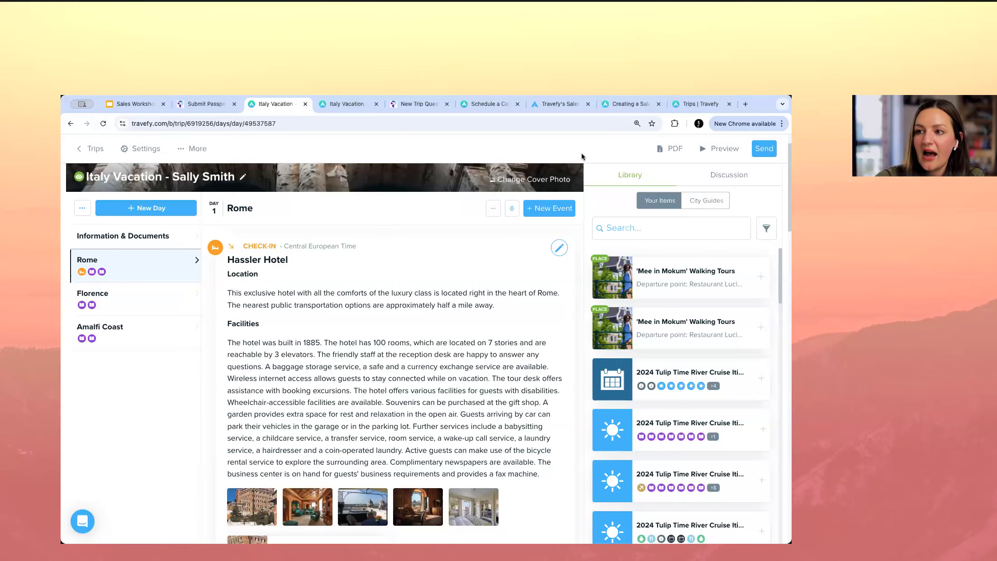
{"action": "left_click", "coordinate": [485, 340]}
{"action": "scroll", "coordinate": [399, 433], "scroll_direction": "down", "scroll_amount": 5}
{"action": "scroll", "coordinate": [399, 433], "scroll_direction": "down", "scroll_amount": 1}
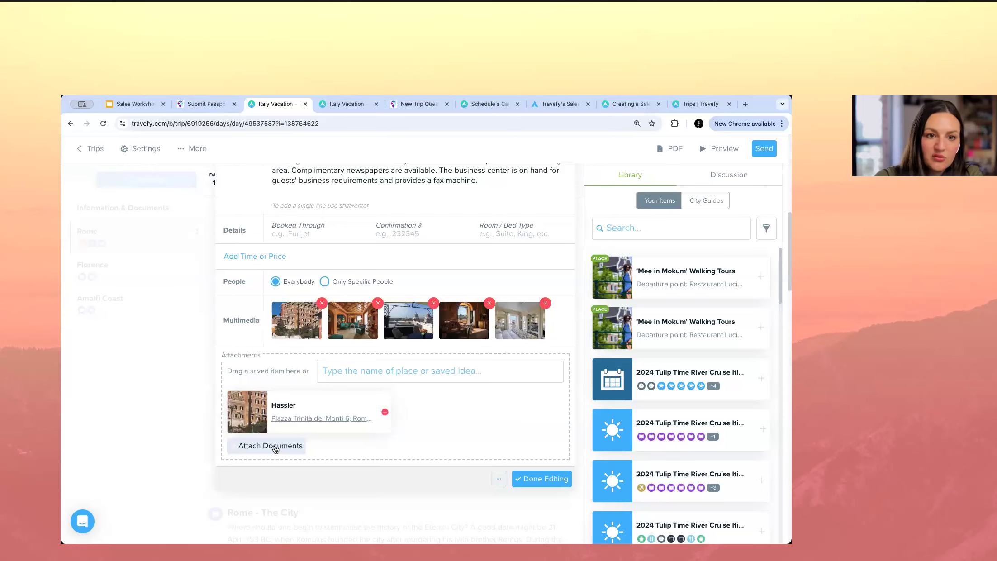
{"action": "left_click", "coordinate": [540, 476]}
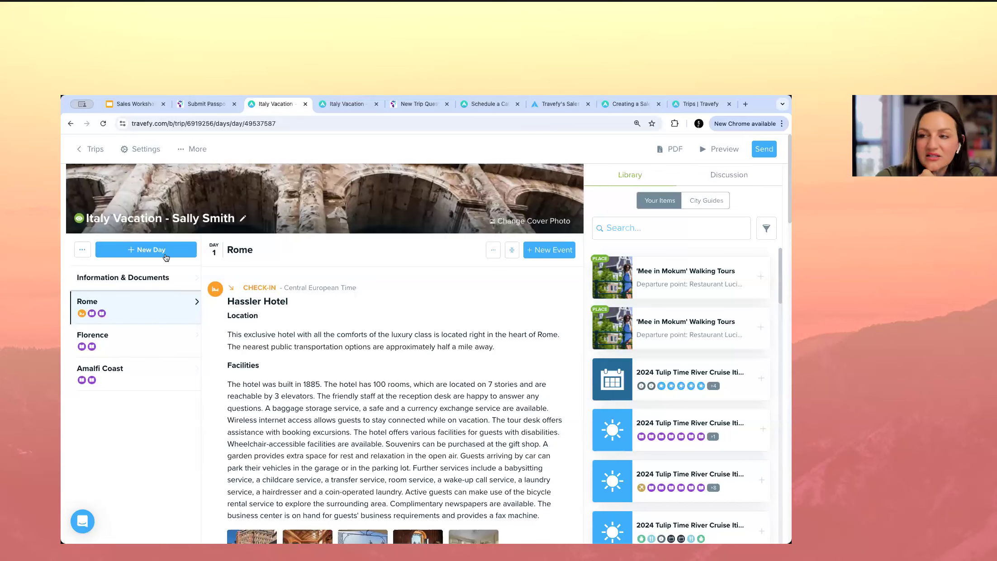
- Set the Italy Vacation trip's start date to July 2, 2025, and save the trip settings
{"action": "left_click", "coordinate": [166, 218]}
{"action": "left_click", "coordinate": [384, 295]}
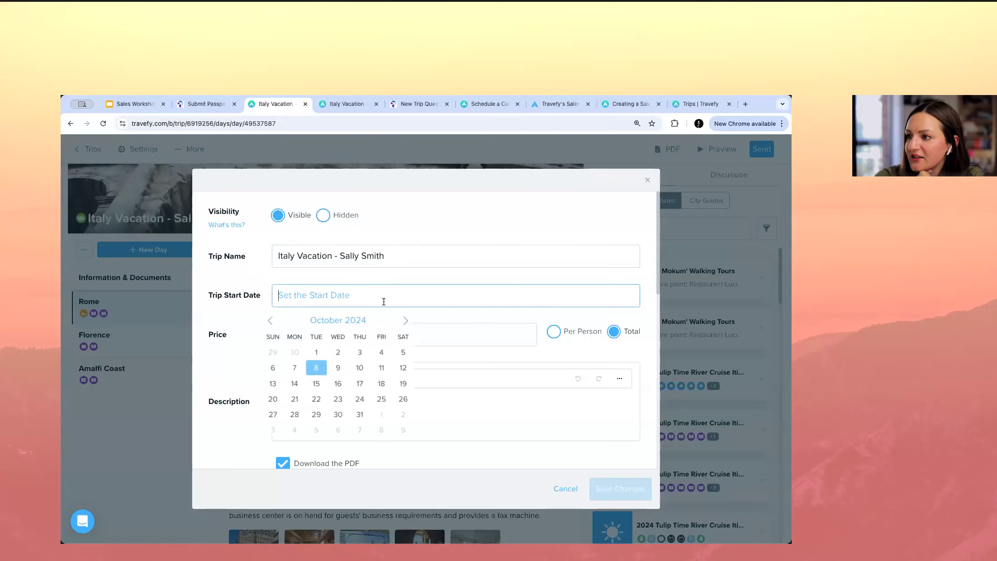
{"action": "left_click", "coordinate": [409, 321]}
{"action": "left_click", "coordinate": [409, 320]}
{"action": "left_click", "coordinate": [409, 321]}
{"action": "left_click", "coordinate": [408, 321]}
{"action": "left_click", "coordinate": [408, 321]}
{"action": "left_click", "coordinate": [409, 321]}
{"action": "left_click", "coordinate": [408, 321]}
{"action": "left_click", "coordinate": [409, 321]}
{"action": "left_click", "coordinate": [408, 321]}
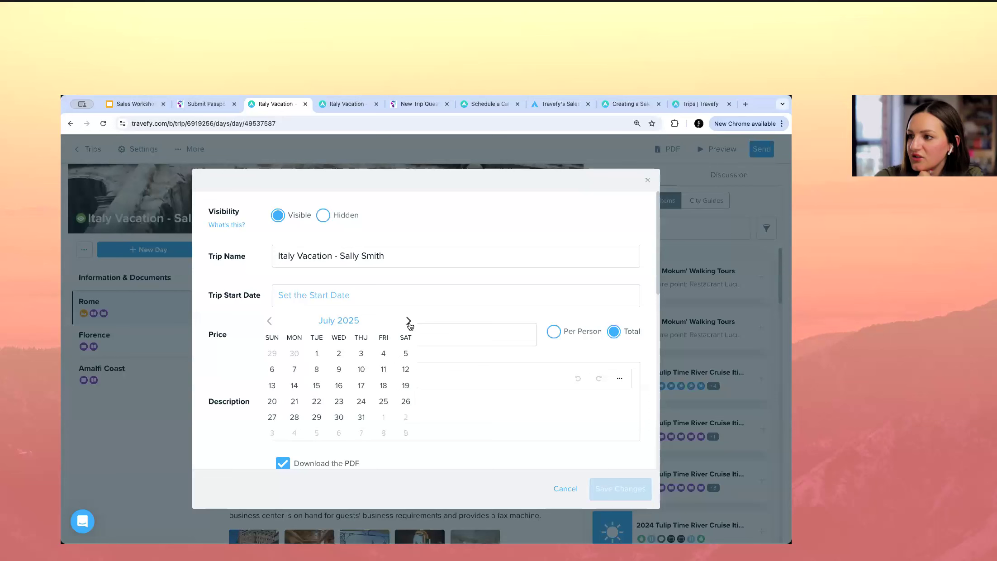
{"action": "left_click", "coordinate": [340, 354]}
{"action": "left_click", "coordinate": [608, 480]}
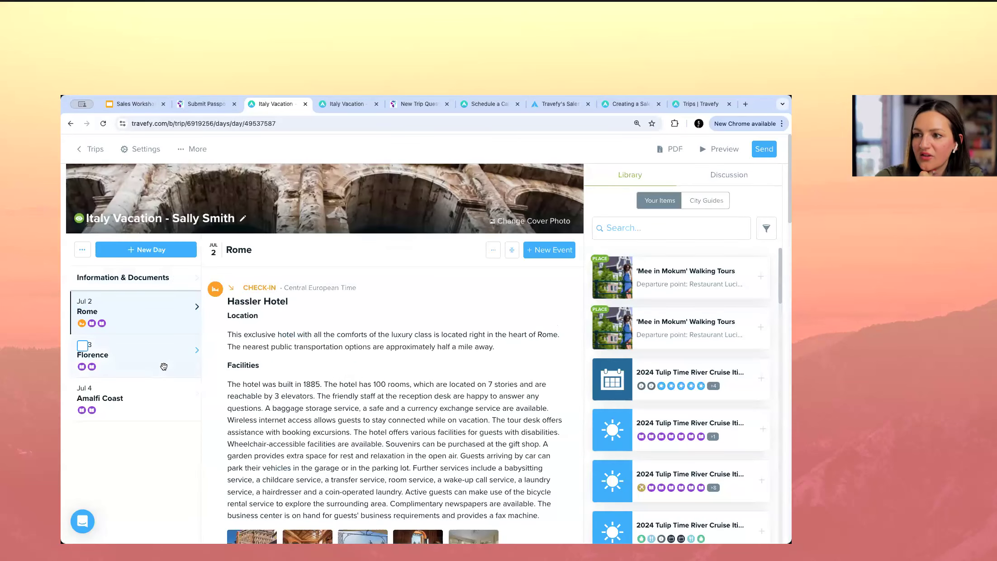
- Remove the custom title Rome from the itinerary's first day
{"action": "left_click", "coordinate": [263, 254]}
{"action": "key", "text": "ctrl+a"}
{"action": "key", "text": "BackSpace"}
{"action": "key", "text": "Return"}
{"action": "left_click_drag", "start_coordinate": [308, 297], "coordinate": [273, 308]}
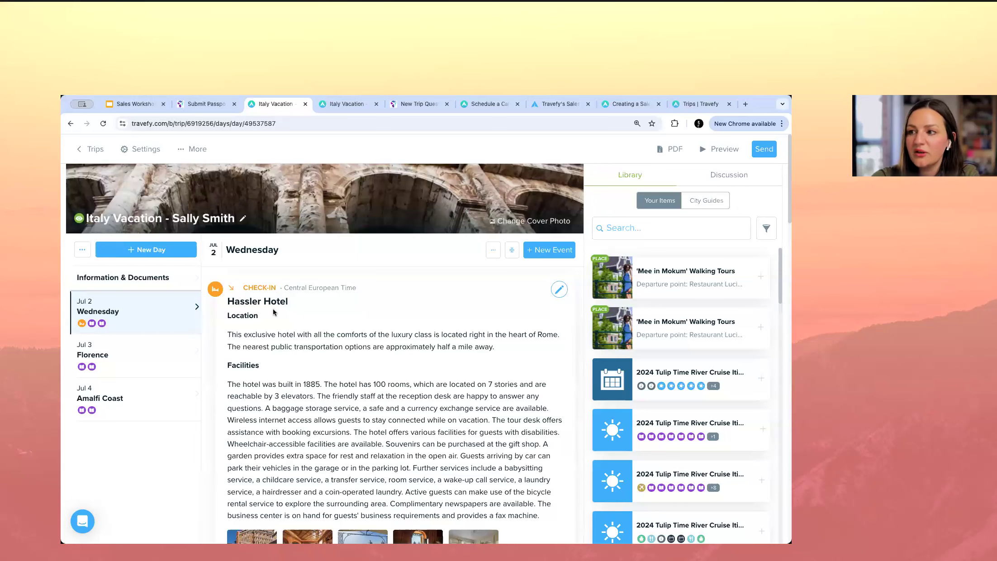
{"action": "left_click_drag", "start_coordinate": [273, 309], "coordinate": [181, 340]}
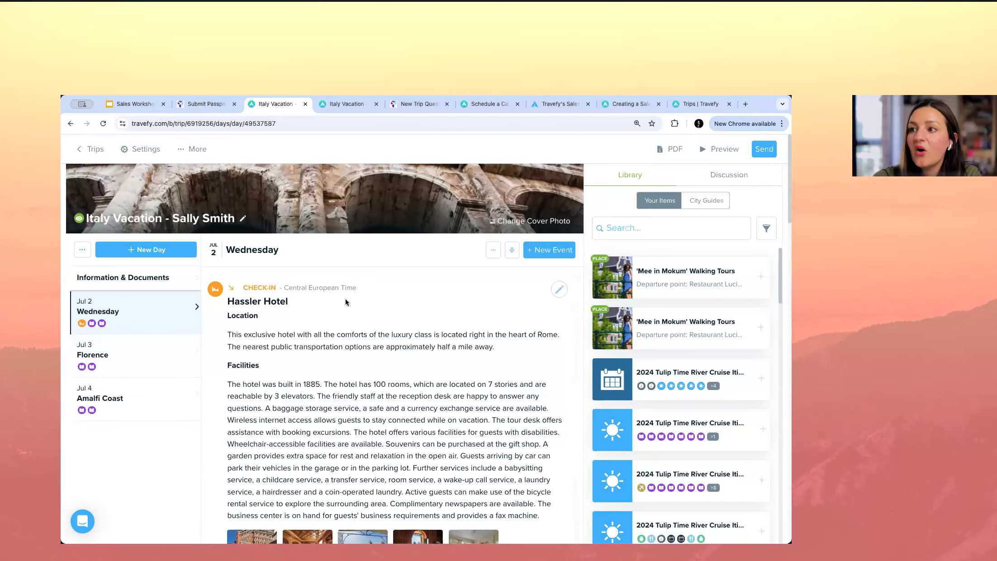
- Open the Travefy Marketplace from the presentation's Pre-Trip slide, and search it for "packing lists"
{"action": "left_click", "coordinate": [143, 105]}
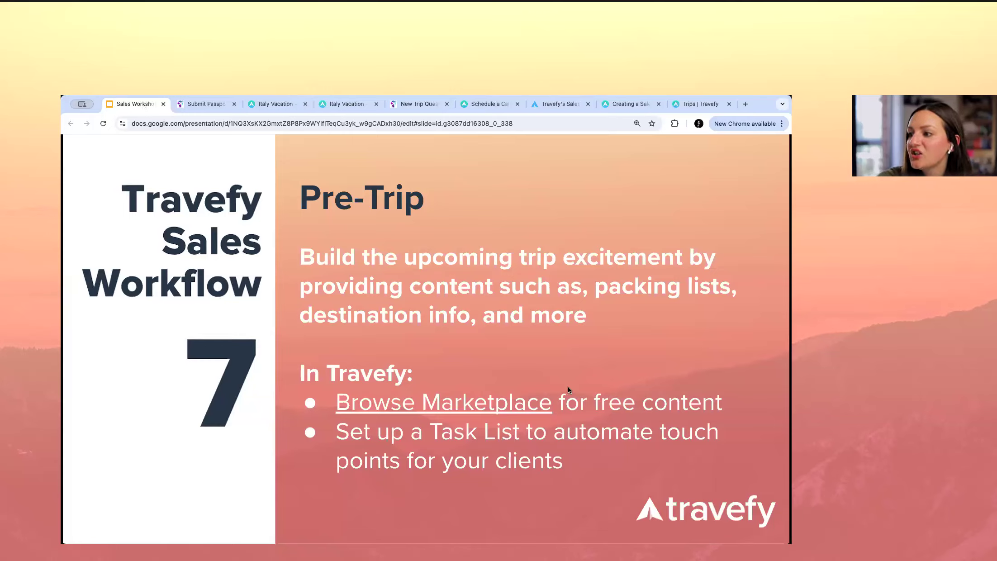
{"action": "left_click", "coordinate": [480, 400]}
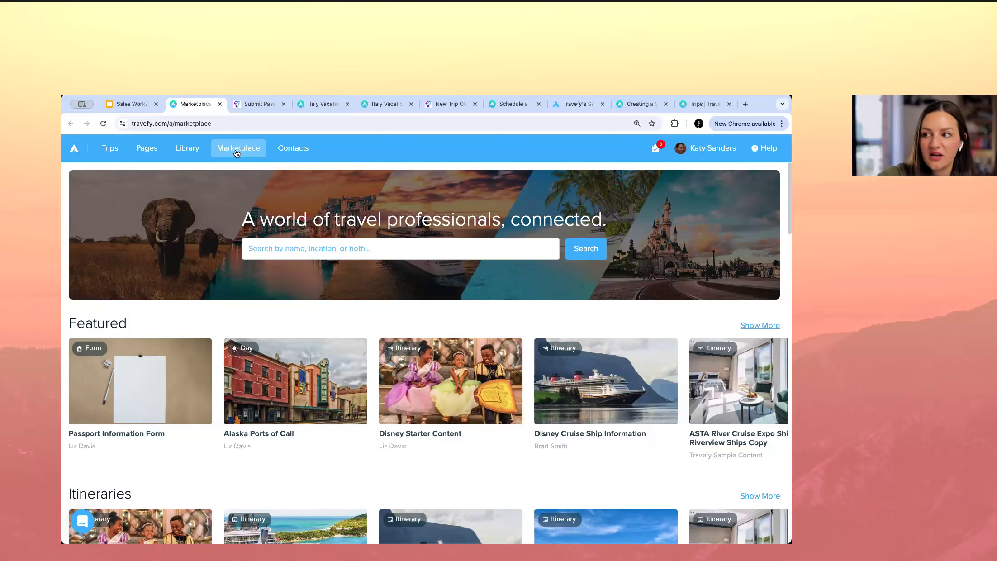
{"action": "left_click", "coordinate": [334, 248]}
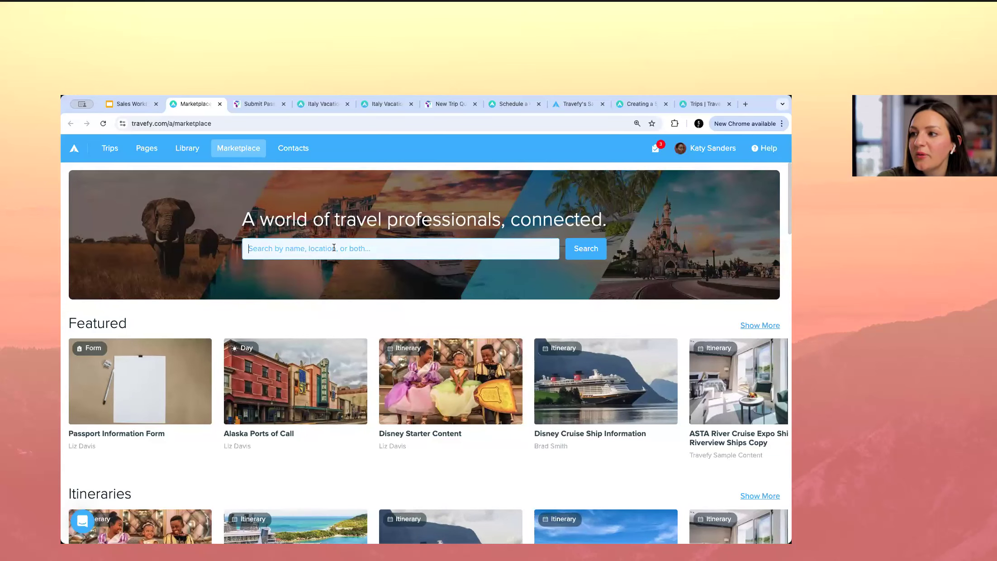
{"action": "type", "text": "packing lists"}
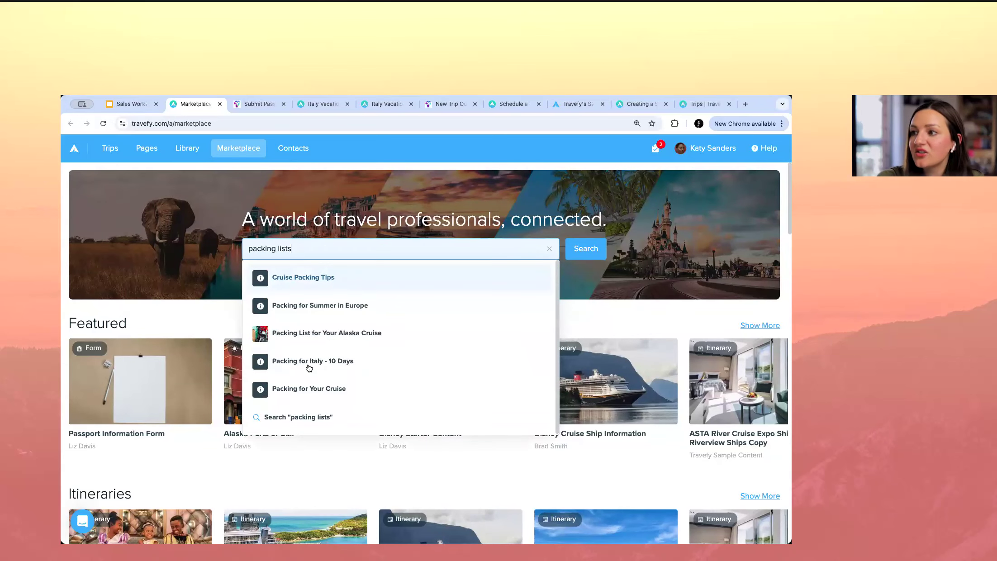
{"action": "left_click", "coordinate": [313, 426]}
- Open the suggested Cruise Packing Tips item for the packing lists search, and read through its content
{"action": "left_click", "coordinate": [145, 177]}
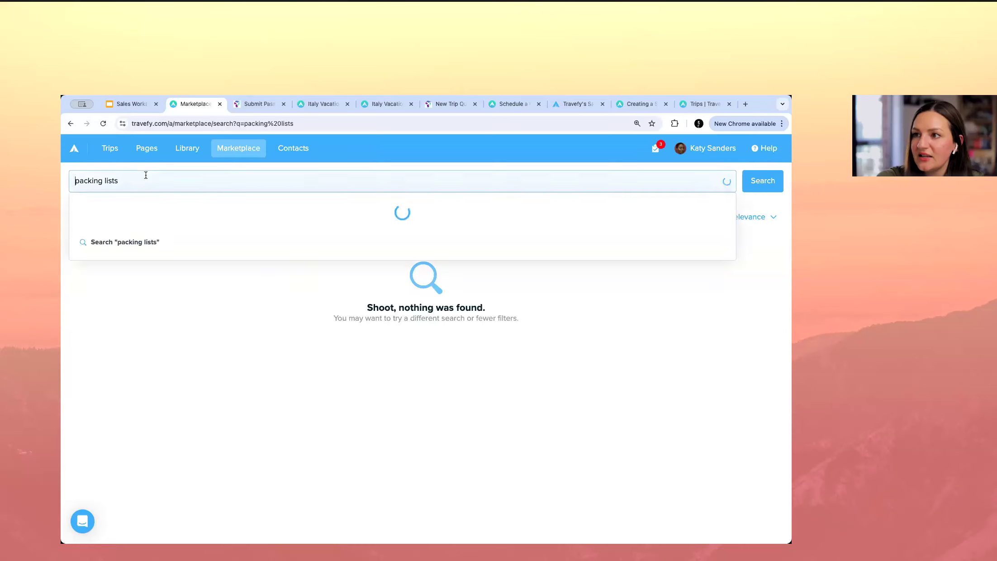
{"action": "left_click", "coordinate": [138, 207]}
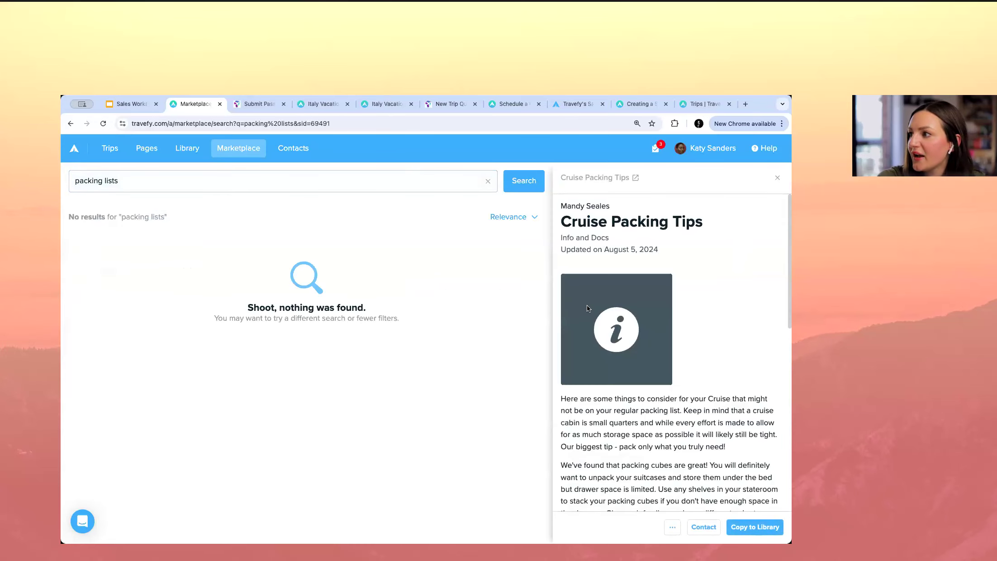
{"action": "scroll", "coordinate": [588, 308], "scroll_direction": "down", "scroll_amount": 10}
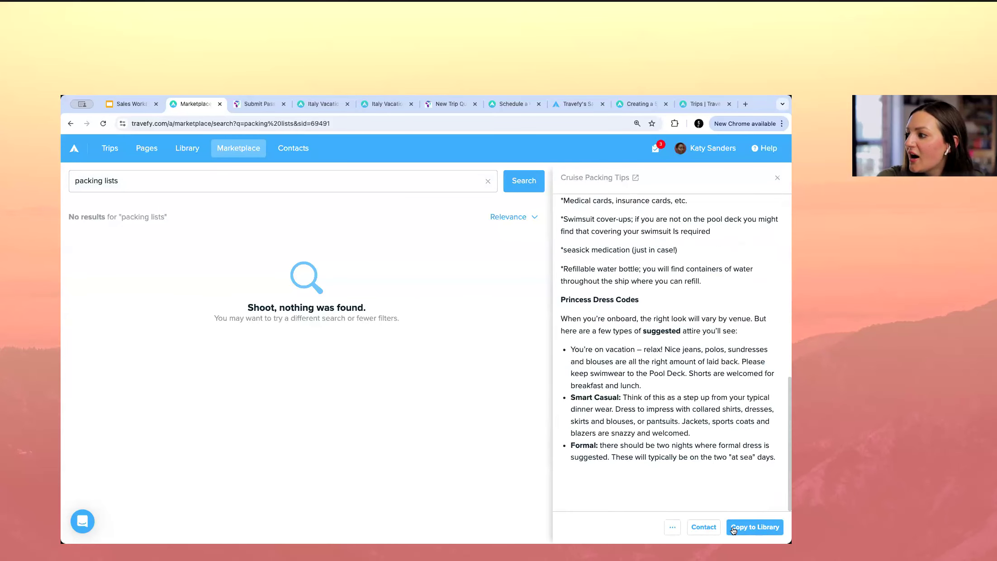
{"action": "scroll", "coordinate": [731, 498], "scroll_direction": "up", "scroll_amount": 5}
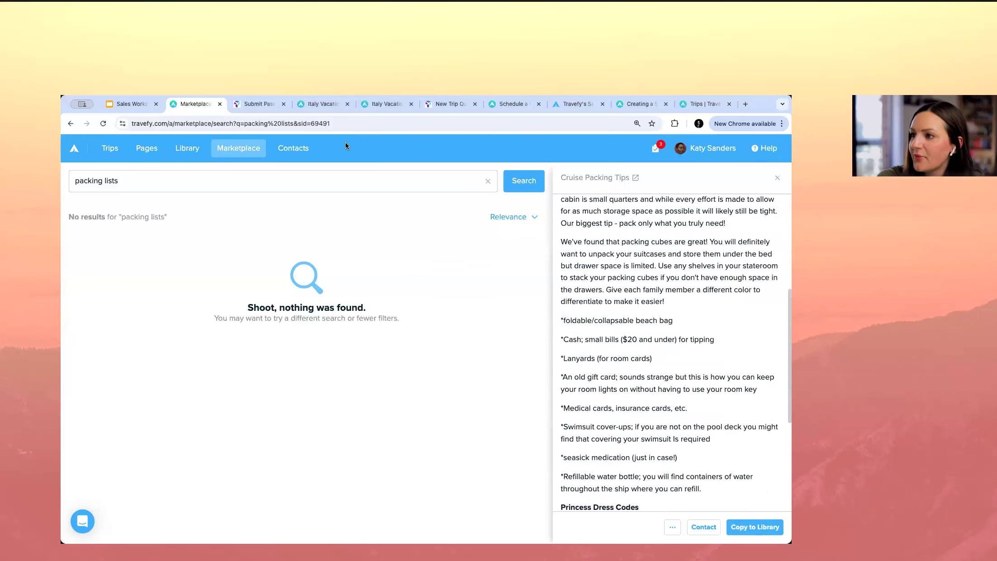
- Return to the Marketplace home page, and browse its itineraries, days, accommodations, cruises and city guides
{"action": "left_click", "coordinate": [248, 154]}
{"action": "scroll", "coordinate": [310, 335], "scroll_direction": "down", "scroll_amount": 5}
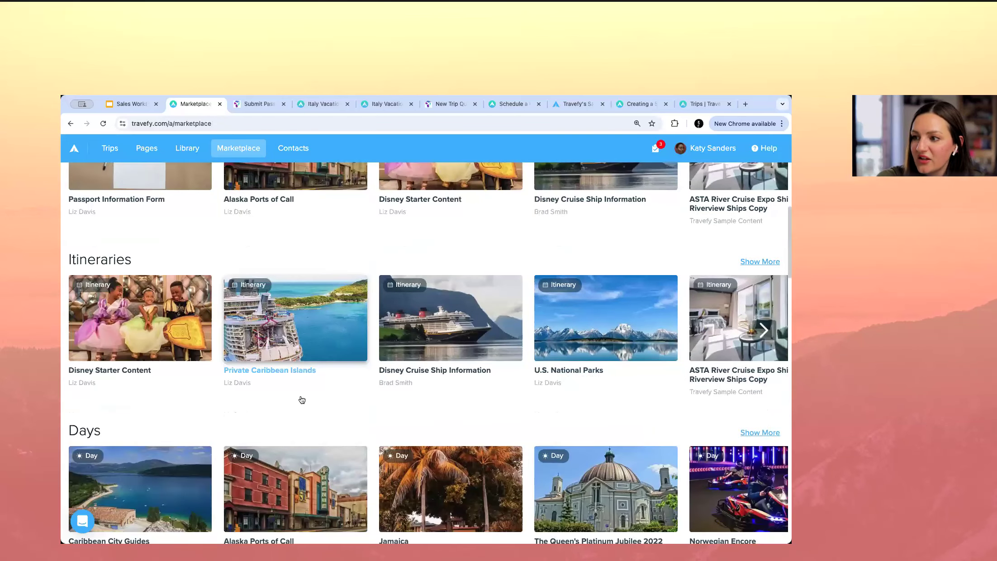
{"action": "scroll", "coordinate": [302, 399], "scroll_direction": "down", "scroll_amount": 3}
{"action": "scroll", "coordinate": [301, 400], "scroll_direction": "down", "scroll_amount": 1}
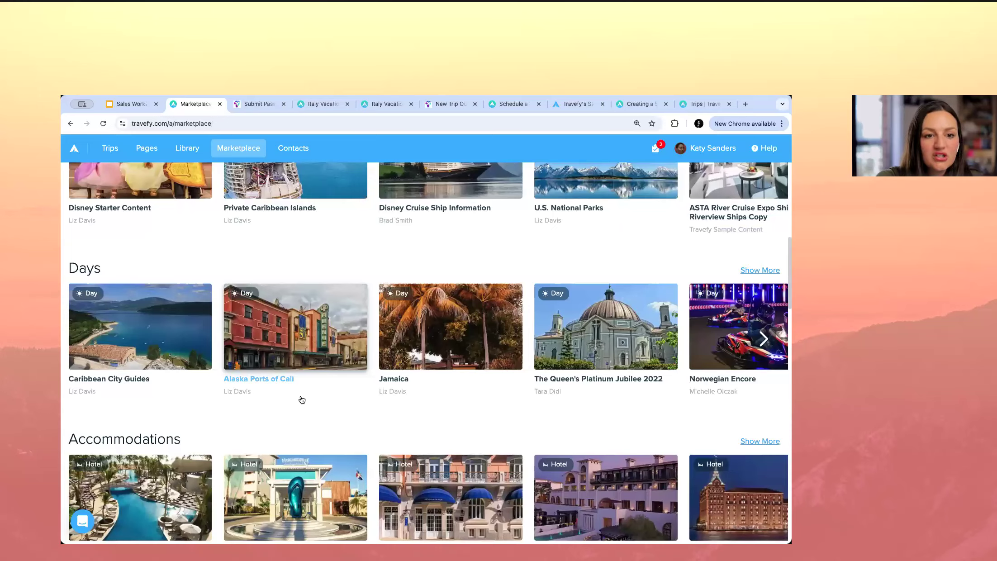
{"action": "scroll", "coordinate": [302, 400], "scroll_direction": "down", "scroll_amount": 5}
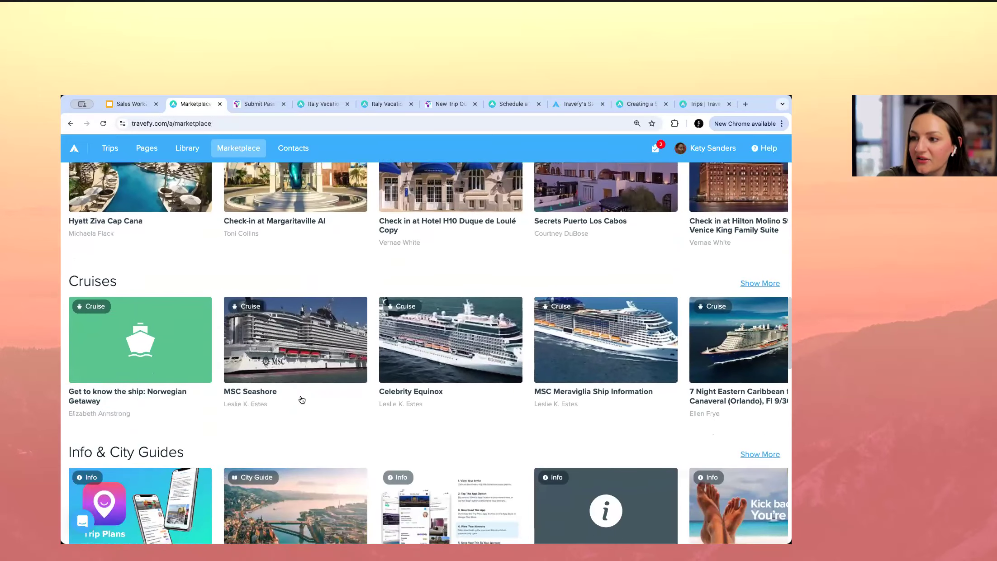
{"action": "scroll", "coordinate": [302, 400], "scroll_direction": "up", "scroll_amount": 15}
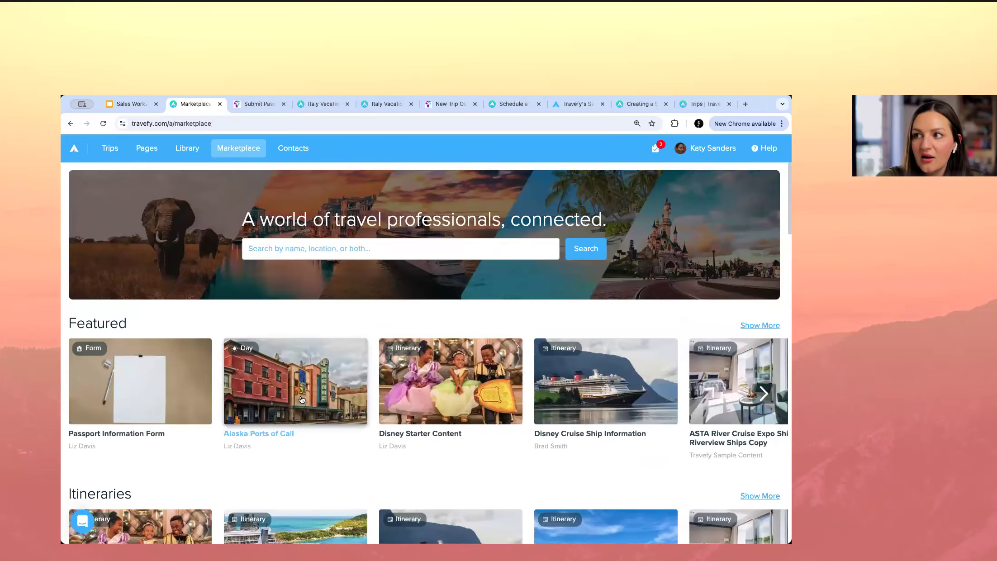
- Return to the presentation's Pre-Trip slide, and open Step #8: During Trip in the sales workflow guide
{"action": "left_click", "coordinate": [131, 104]}
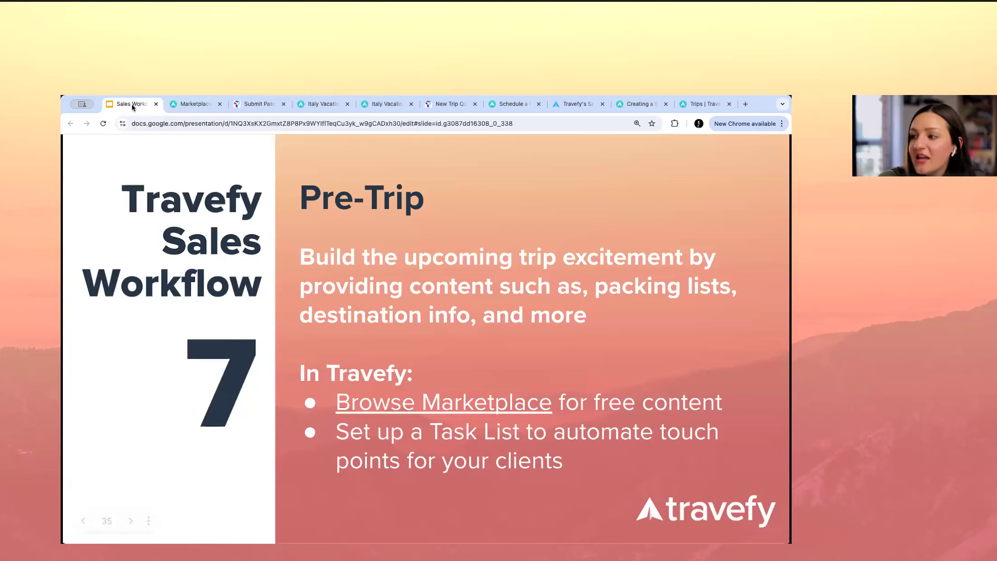
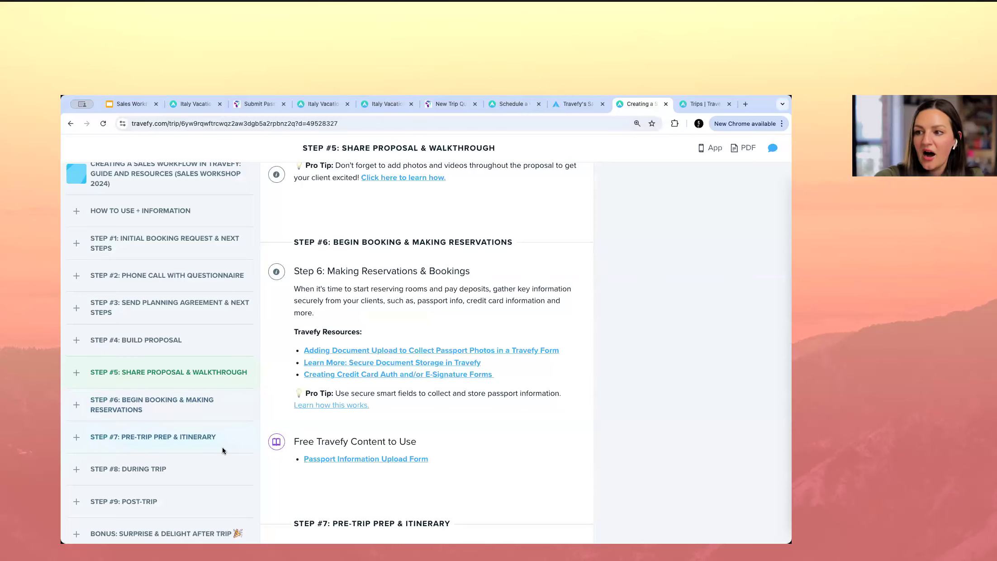
{"action": "left_click", "coordinate": [136, 469]}
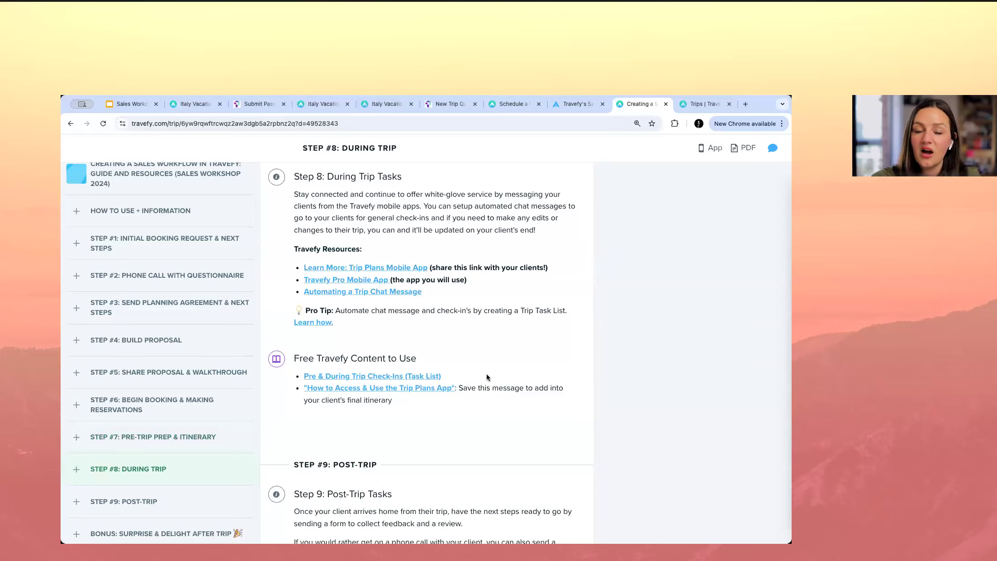
- Import the Pre & Post Trip Task List into the Italy Vacation trip's tasks and automations
{"action": "left_click", "coordinate": [194, 104]}
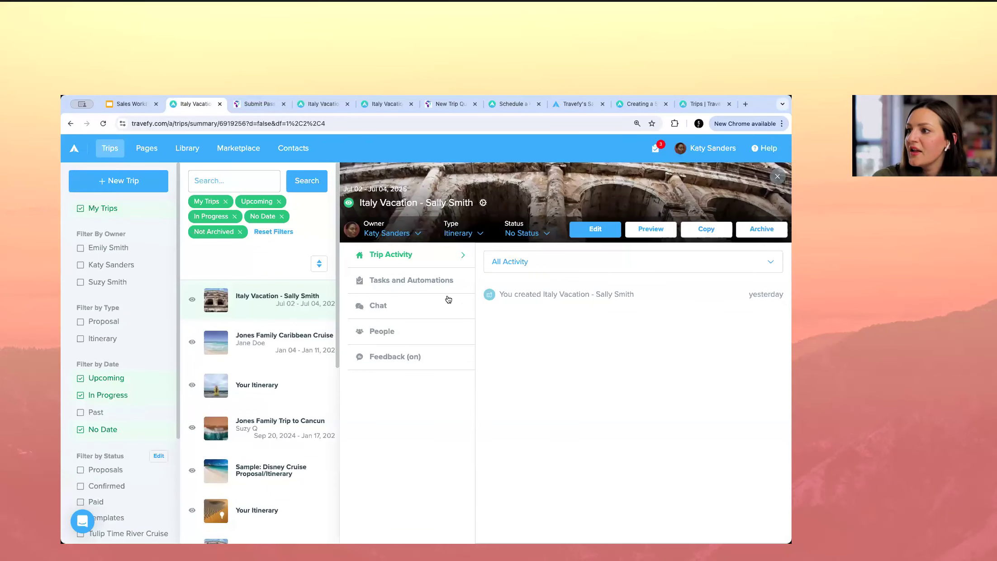
{"action": "left_click", "coordinate": [438, 283]}
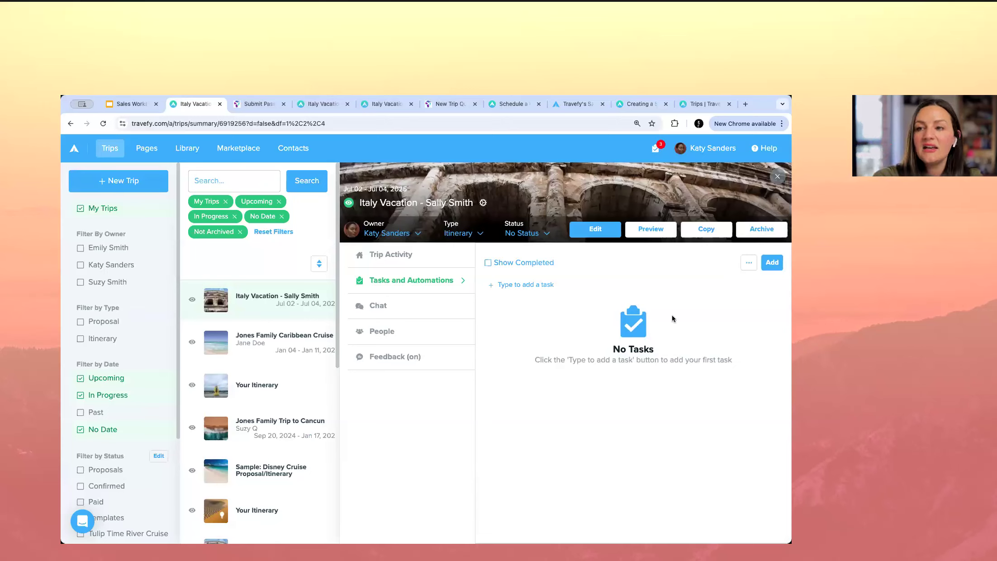
{"action": "left_click", "coordinate": [773, 262]}
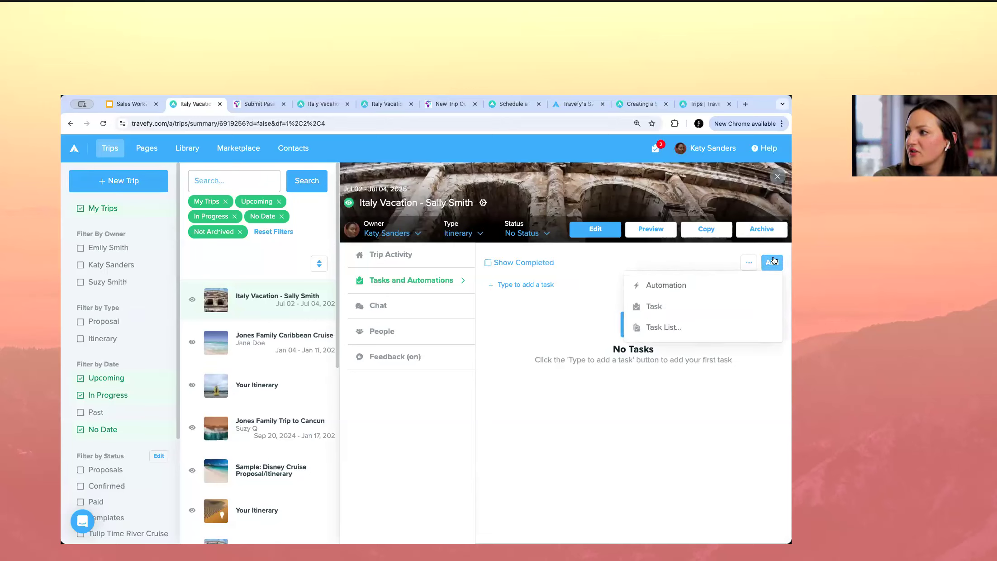
{"action": "left_click", "coordinate": [702, 324]}
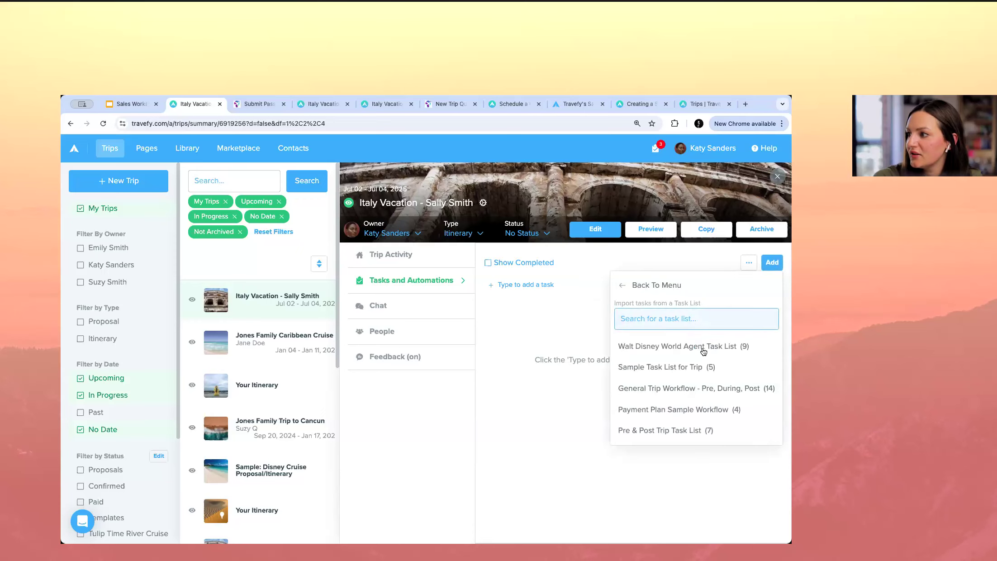
{"action": "left_click", "coordinate": [701, 430]}
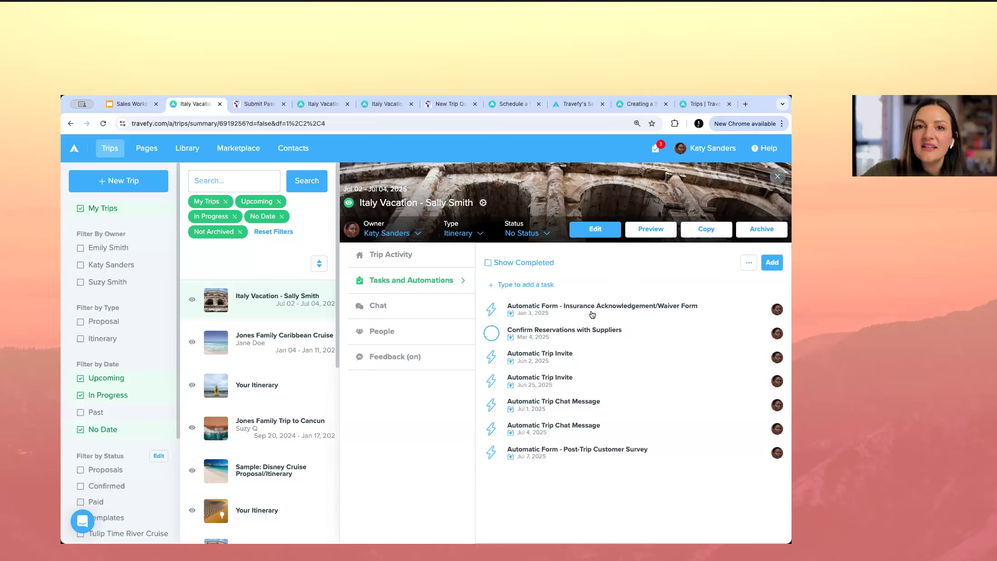
- Open the Automatic Trip Invite scheduled for Jun 25, 2025, read its custom message, and close the automation
{"action": "left_click", "coordinate": [564, 380]}
{"action": "scroll", "coordinate": [440, 364], "scroll_direction": "down", "scroll_amount": 3}
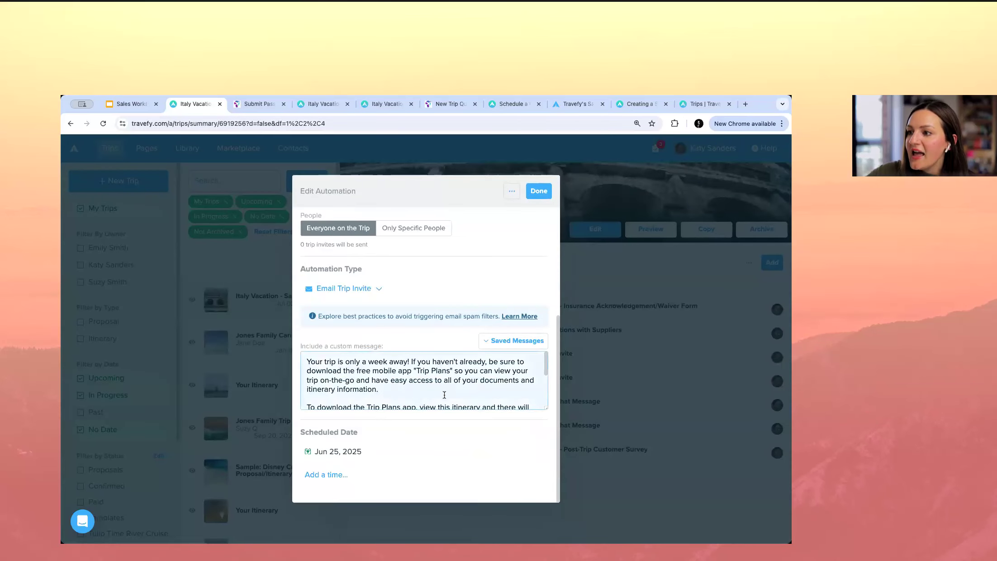
{"action": "scroll", "coordinate": [446, 390], "scroll_direction": "down", "scroll_amount": 1}
{"action": "scroll", "coordinate": [450, 382], "scroll_direction": "up", "scroll_amount": 1}
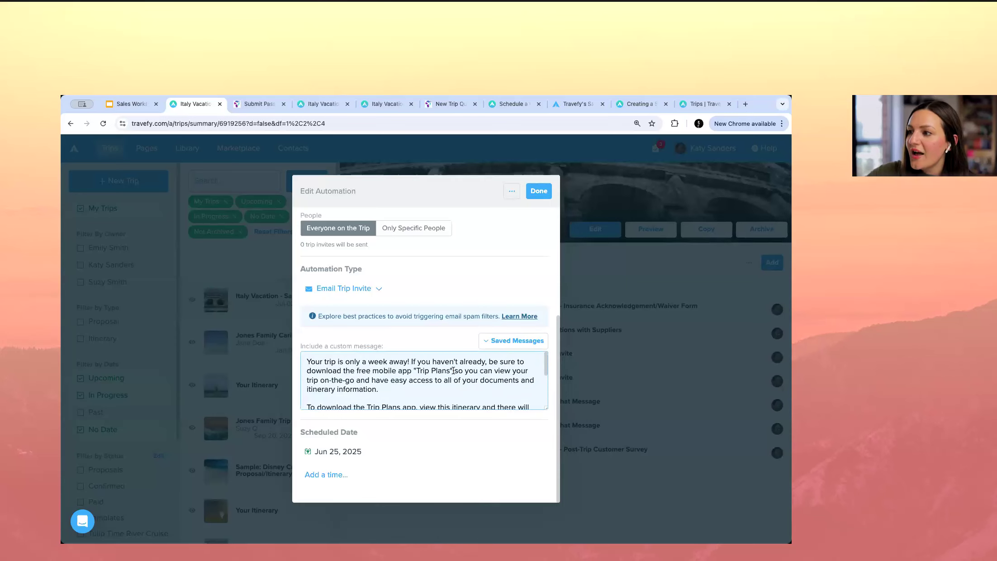
{"action": "scroll", "coordinate": [452, 370], "scroll_direction": "down", "scroll_amount": 3}
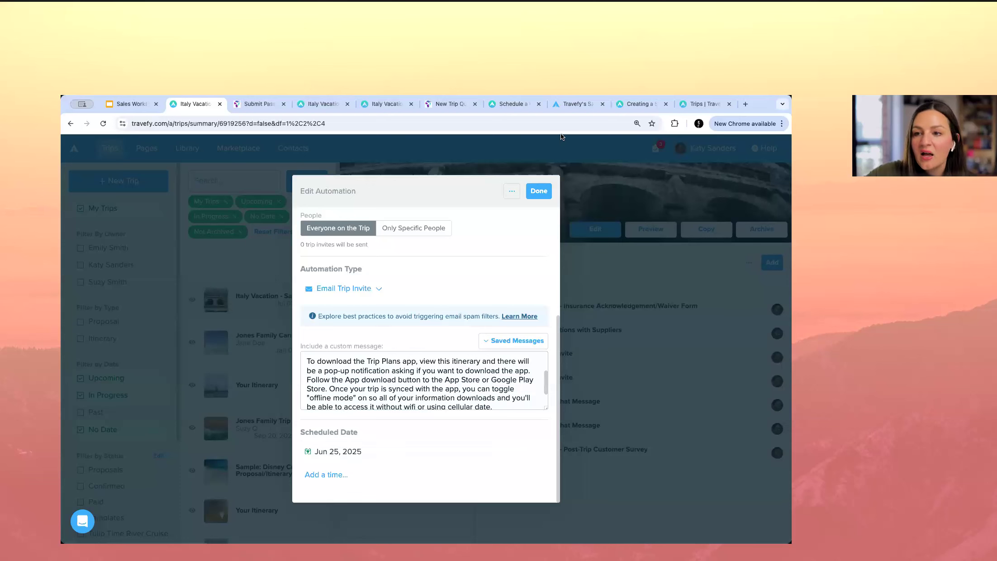
{"action": "left_click", "coordinate": [538, 191]}
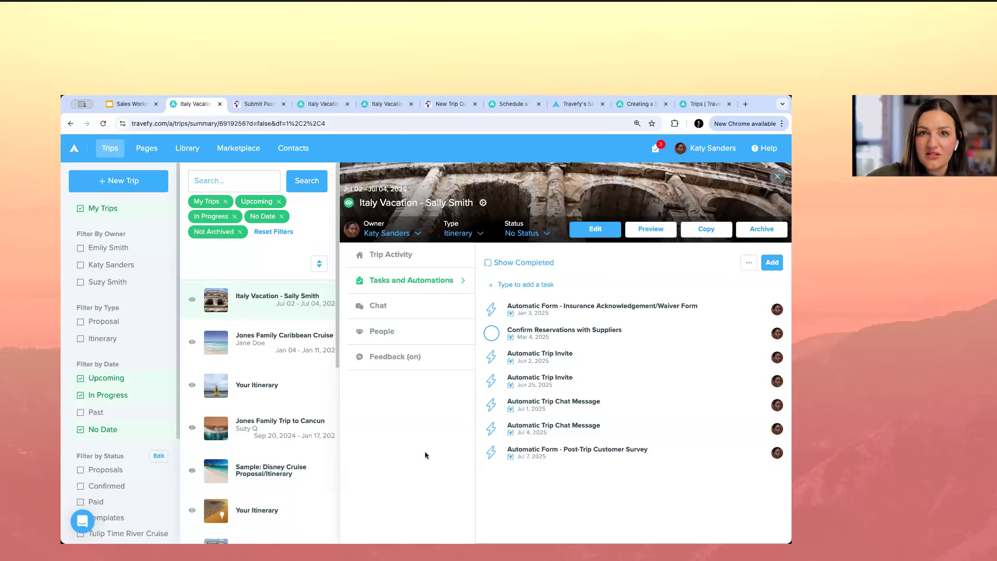
- Check the Step #8: During Trip resources in the workflow guide, and return to the Italy Vacation trip
{"action": "left_click", "coordinate": [622, 104]}
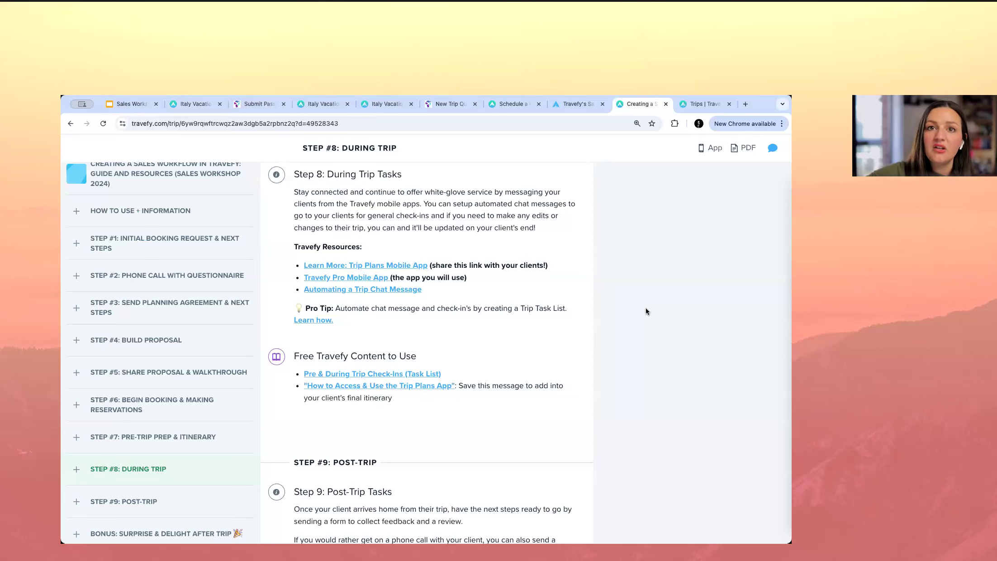
{"action": "scroll", "coordinate": [628, 308], "scroll_direction": "up", "scroll_amount": 1}
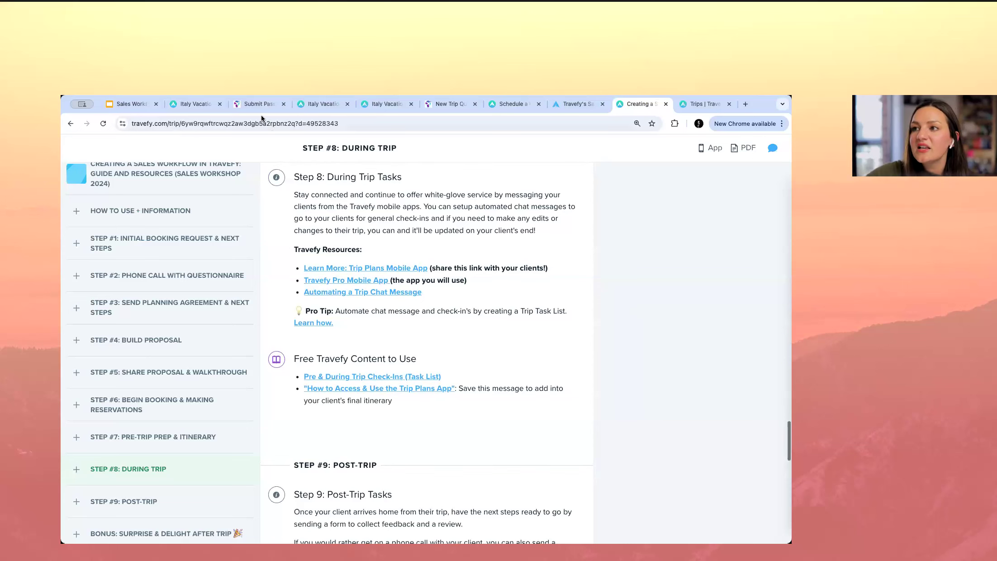
{"action": "left_click", "coordinate": [197, 105]}
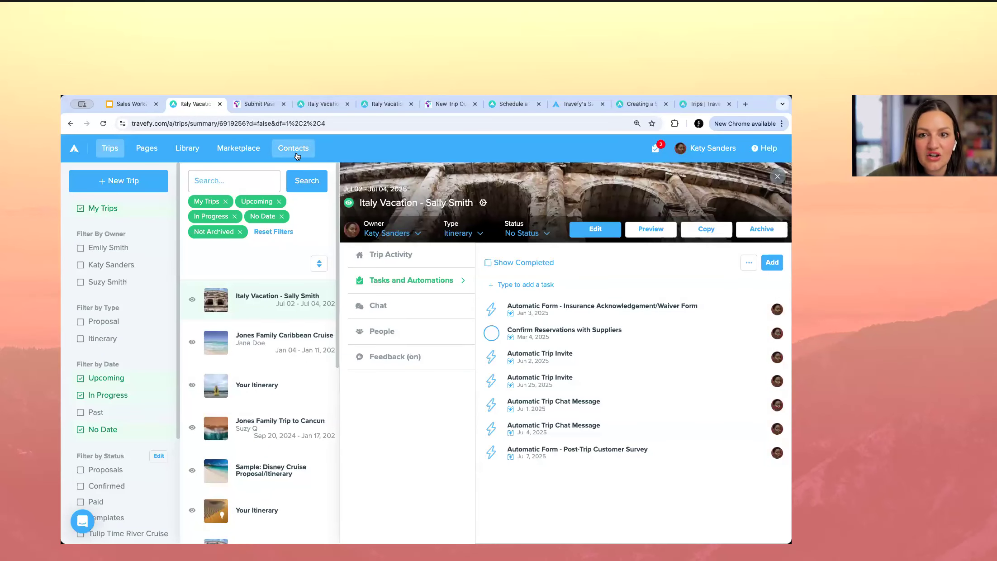
- Advance the presentation to the During Trip slide, view its linked Trip Plans mobile app page, and return to the slide
{"action": "left_click", "coordinate": [131, 104]}
{"action": "key", "text": "Right"}
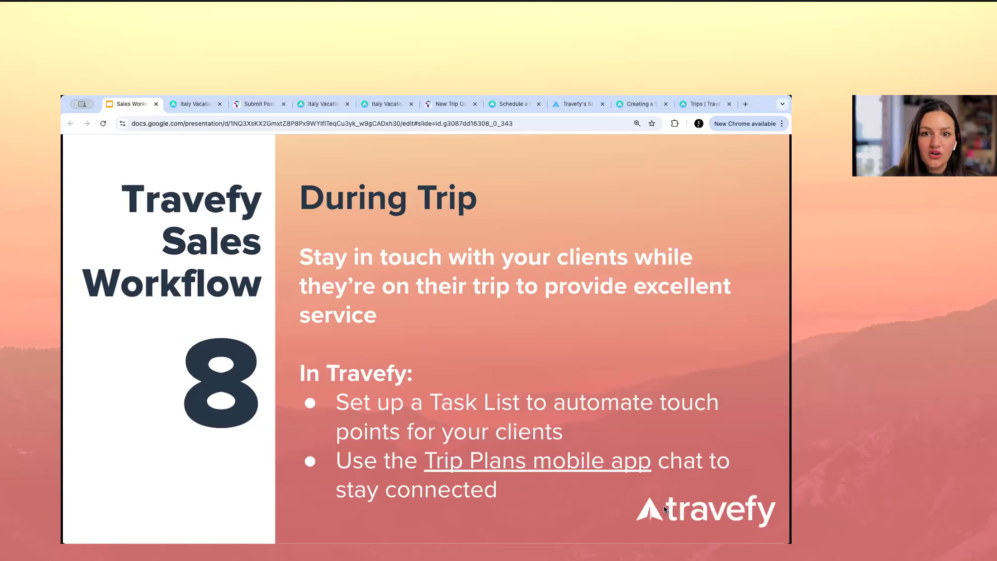
{"action": "mouse_move", "coordinate": [92, 528]}
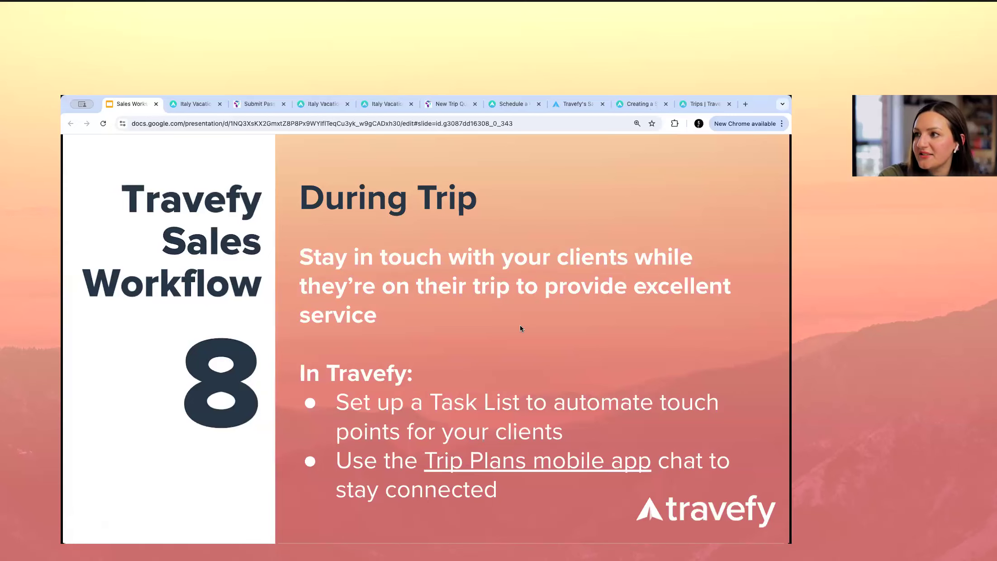
{"action": "left_click", "coordinate": [534, 464]}
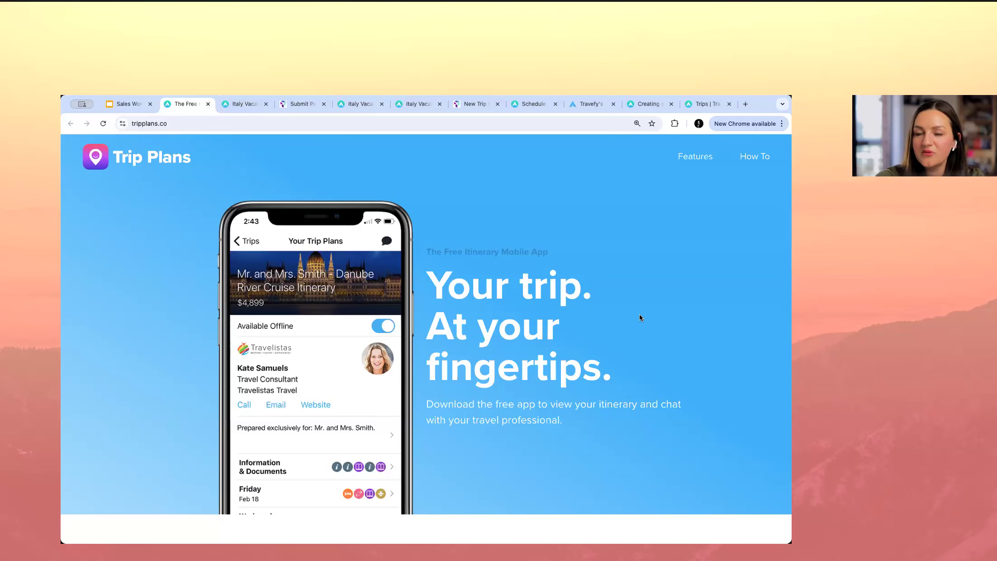
{"action": "left_click", "coordinate": [136, 105]}
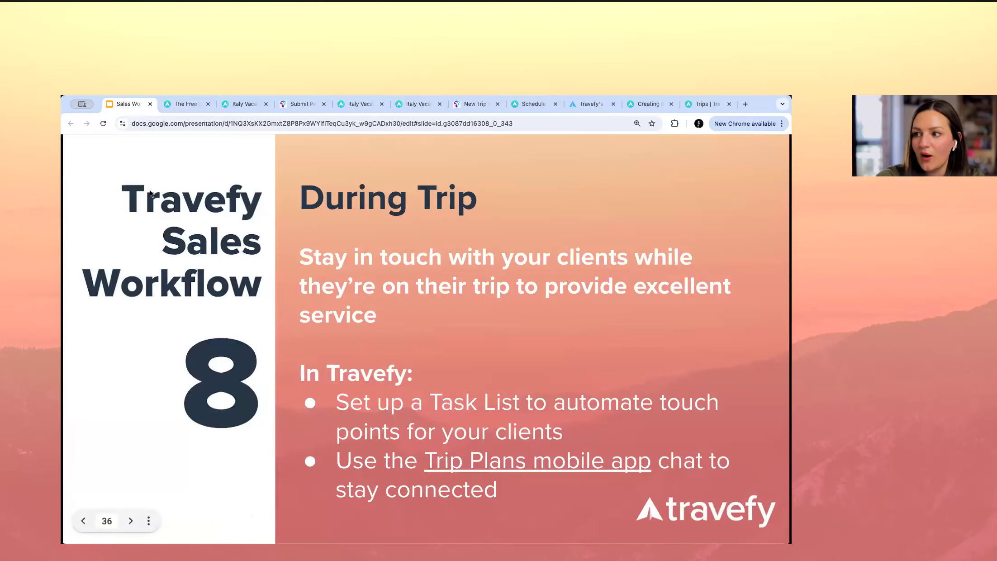
- Open the trip feedback form from the presentation's Post-Trip slide, review its questions, and close the form
{"action": "left_click", "coordinate": [152, 211]}
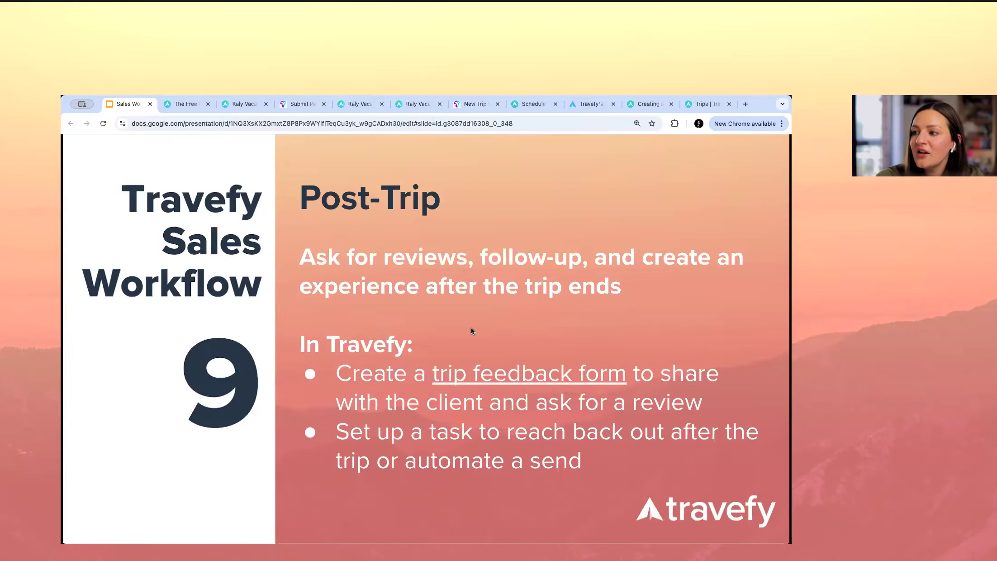
{"action": "left_click", "coordinate": [511, 381]}
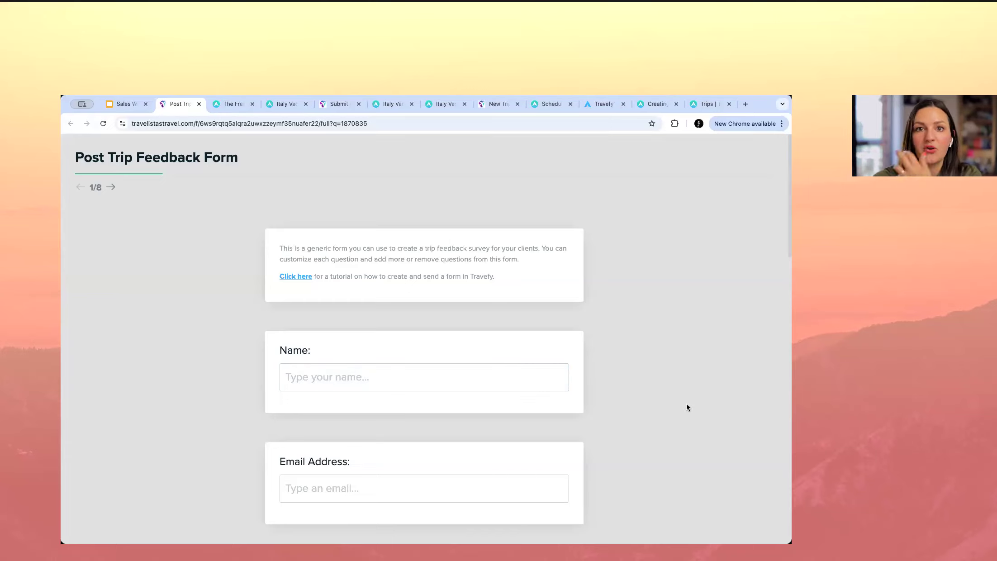
{"action": "scroll", "coordinate": [687, 408], "scroll_direction": "down", "scroll_amount": 10}
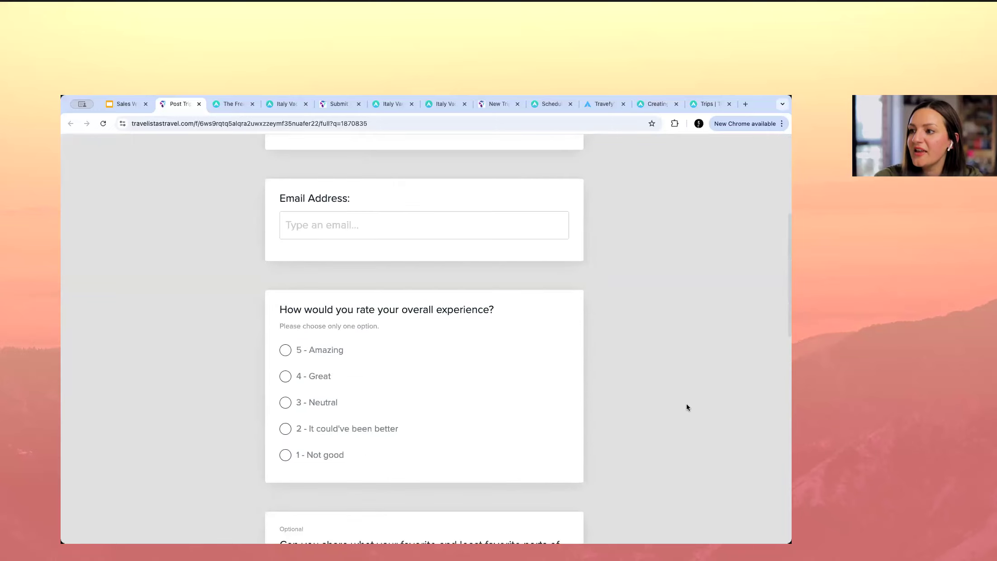
{"action": "scroll", "coordinate": [687, 406], "scroll_direction": "down", "scroll_amount": 10}
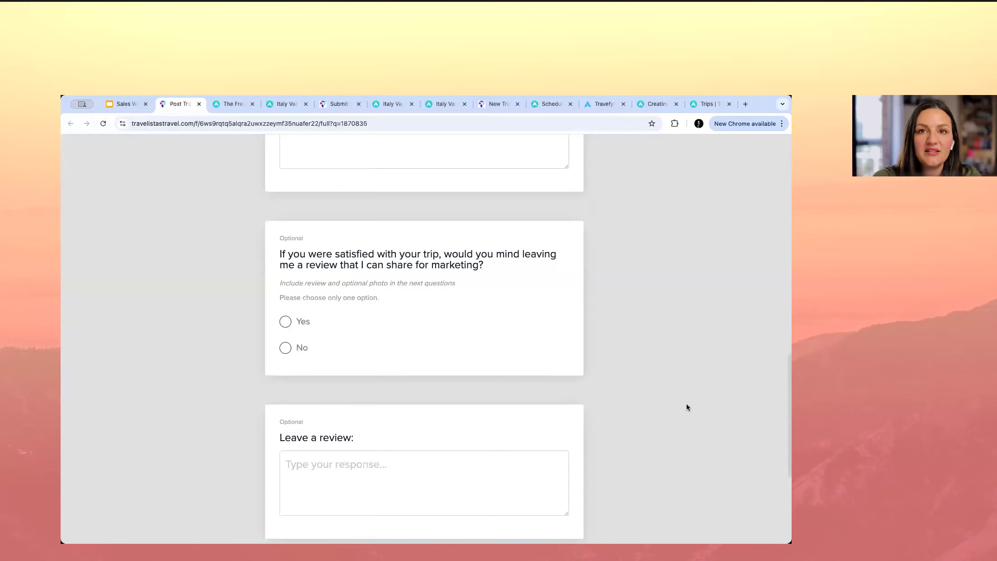
{"action": "scroll", "coordinate": [687, 407], "scroll_direction": "down", "scroll_amount": 5}
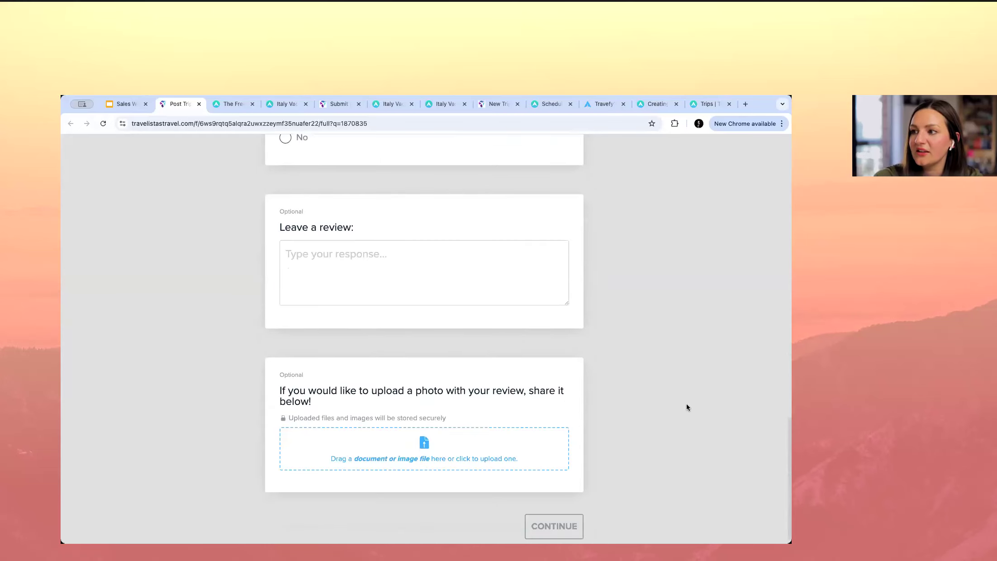
{"action": "scroll", "coordinate": [546, 322], "scroll_direction": "up", "scroll_amount": 12}
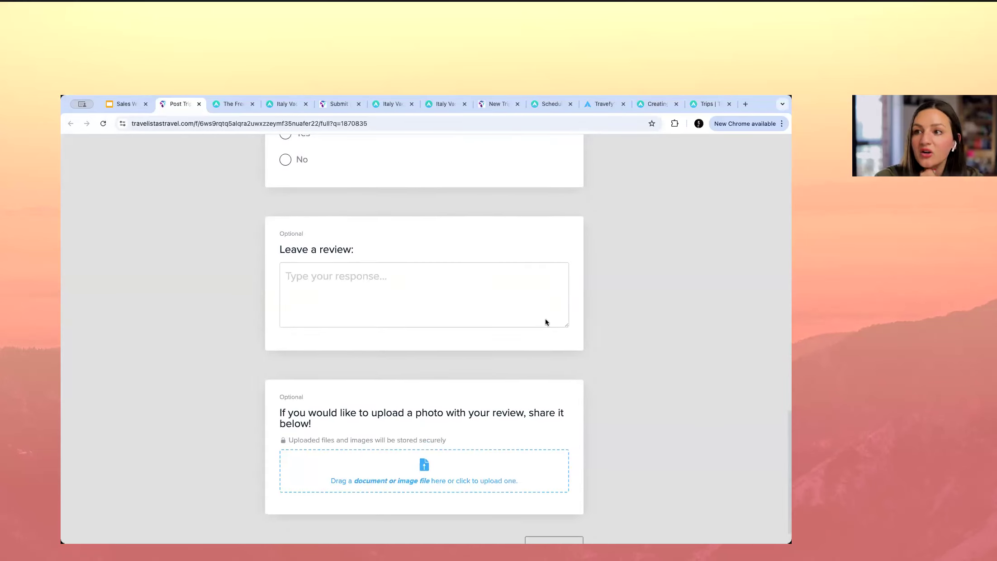
{"action": "scroll", "coordinate": [545, 323], "scroll_direction": "up", "scroll_amount": 9}
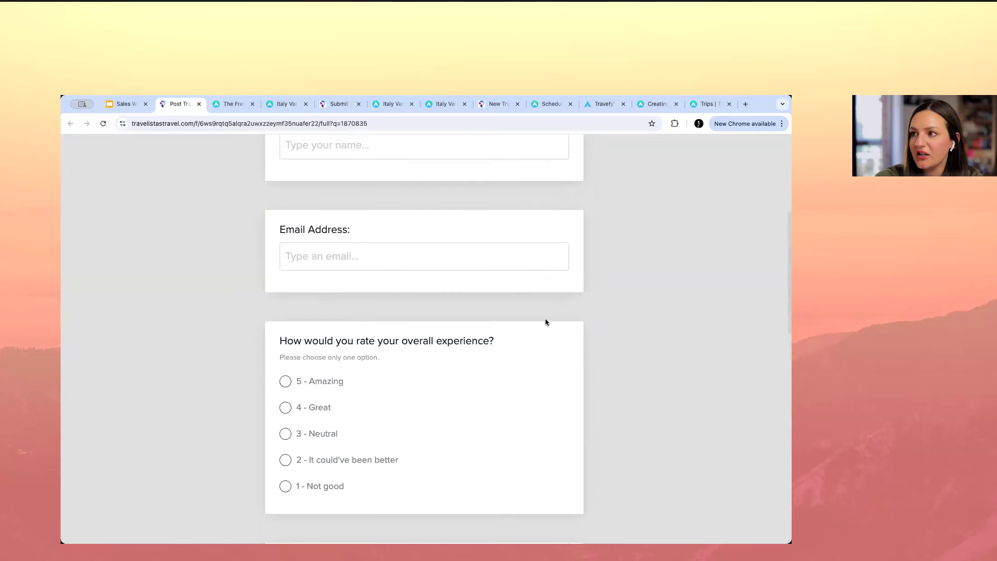
{"action": "left_click", "coordinate": [199, 104]}
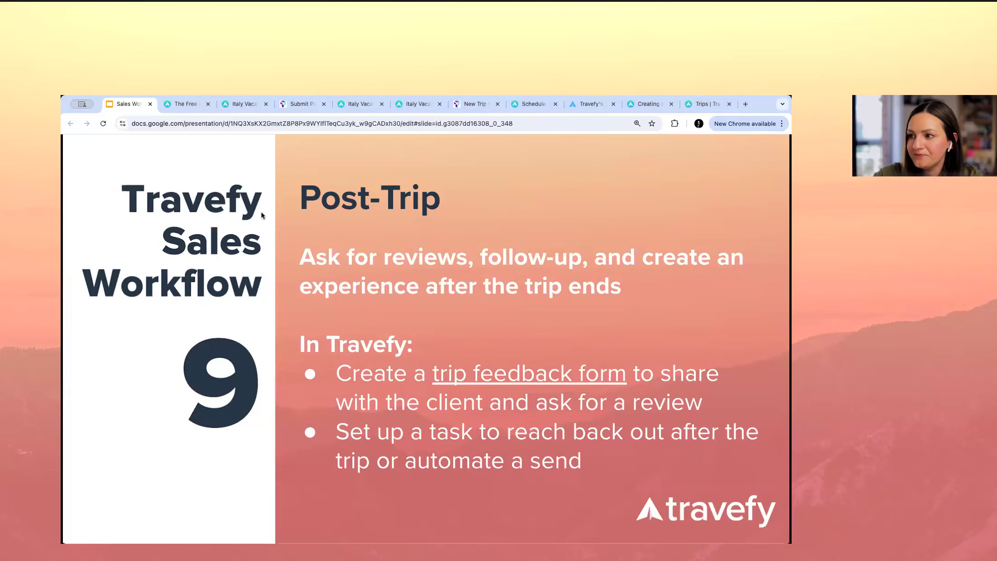
- Open the Bonus: Surprise & Delight After Trip section of the sales workflow guide
{"action": "key", "text": "Left"}
{"action": "key", "text": "Right"}
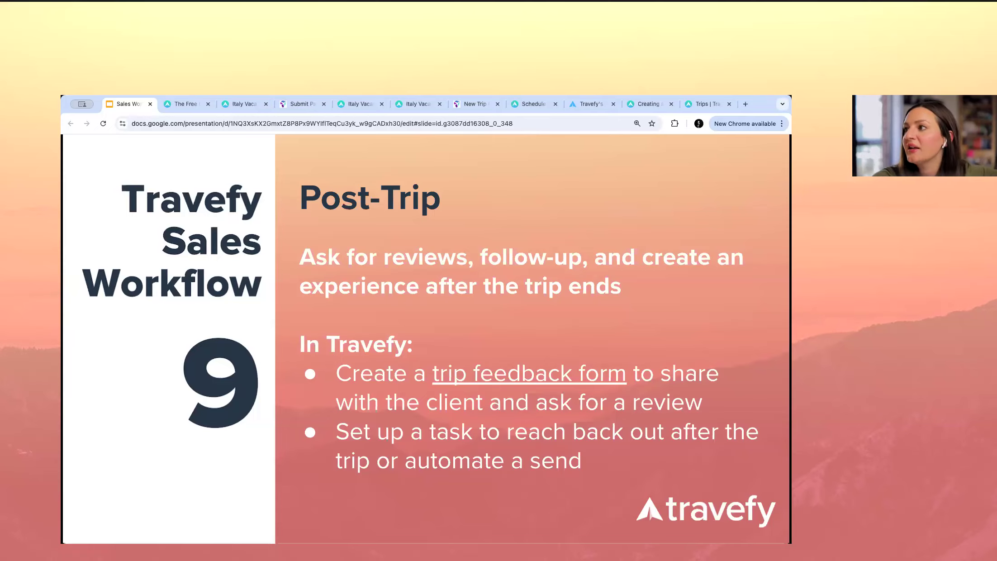
{"action": "left_click", "coordinate": [649, 107]}
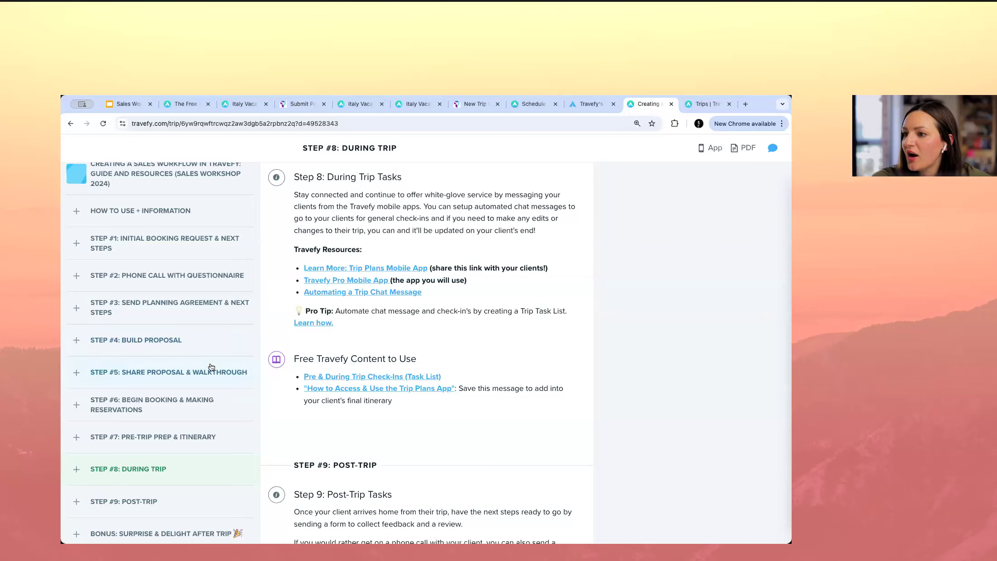
{"action": "scroll", "coordinate": [176, 504], "scroll_direction": "down", "scroll_amount": 1}
{"action": "left_click", "coordinate": [172, 494]}
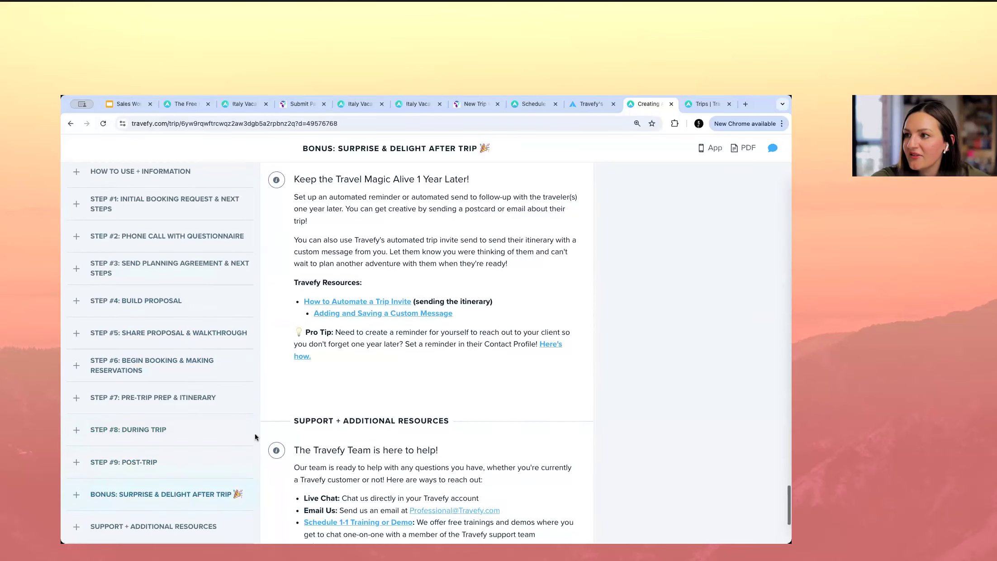
{"action": "scroll", "coordinate": [472, 393], "scroll_direction": "up", "scroll_amount": 1}
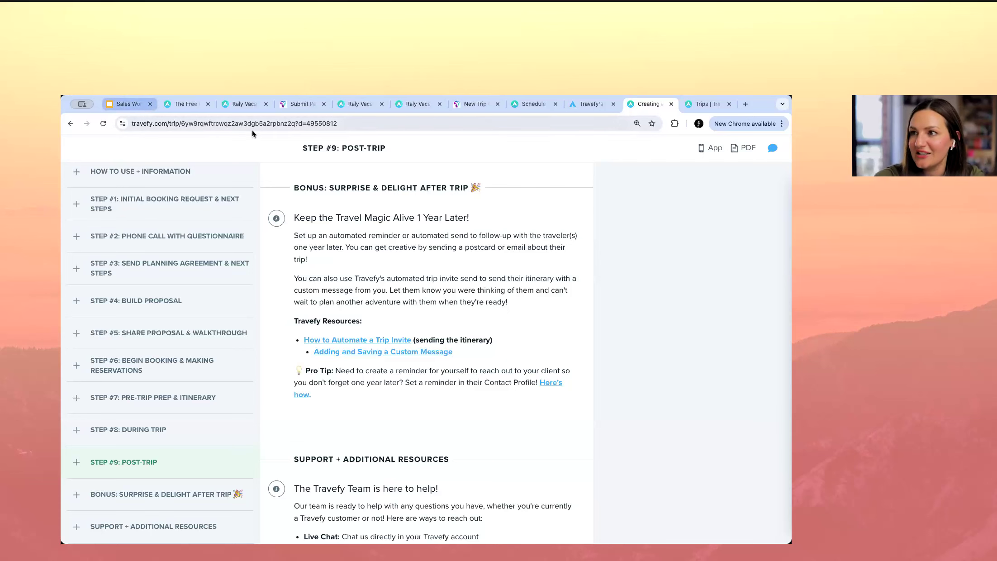
- Show the presentation's Start a Free Trial slide, and review the Step #9: Post-Trip resources in the workflow guide
{"action": "left_click", "coordinate": [131, 108]}
{"action": "left_click", "coordinate": [254, 303]}
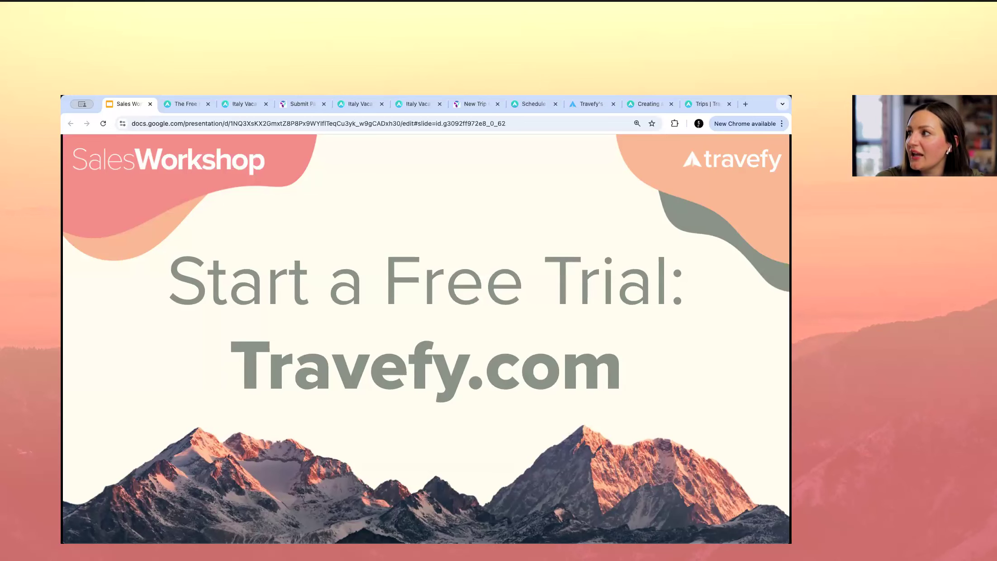
{"action": "left_click", "coordinate": [649, 103]}
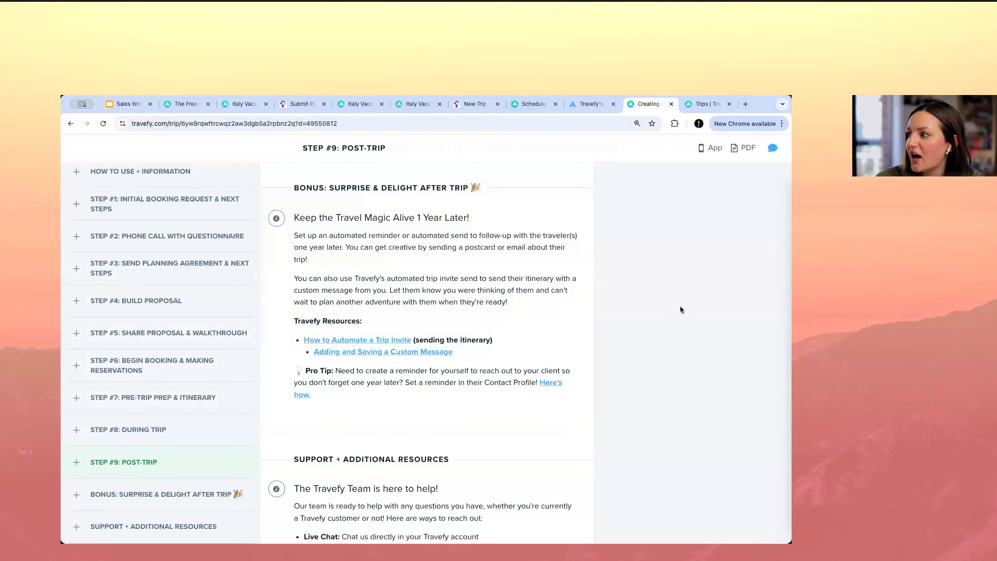
{"action": "scroll", "coordinate": [681, 306], "scroll_direction": "up", "scroll_amount": 5}
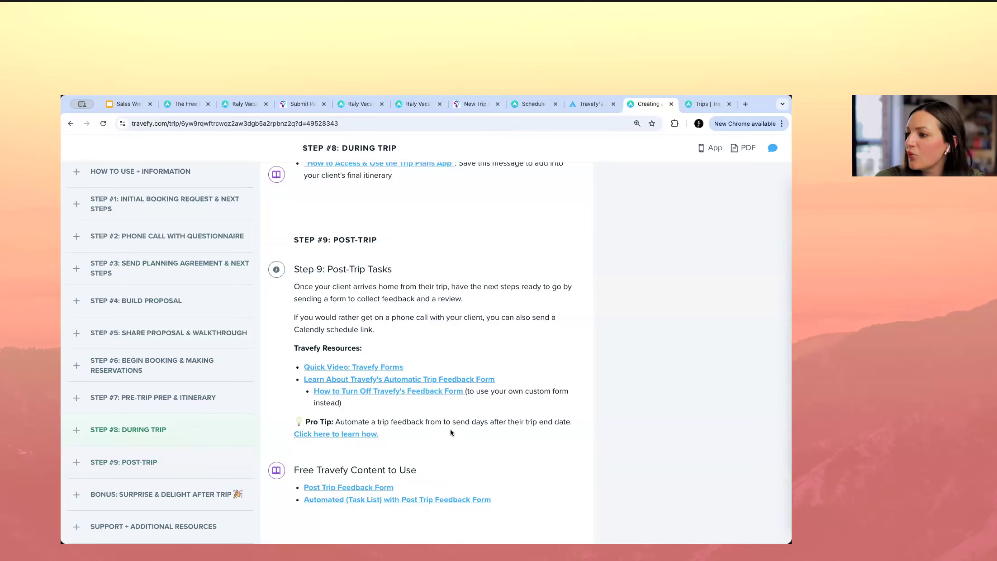
{"action": "scroll", "coordinate": [451, 430], "scroll_direction": "down", "scroll_amount": 2}
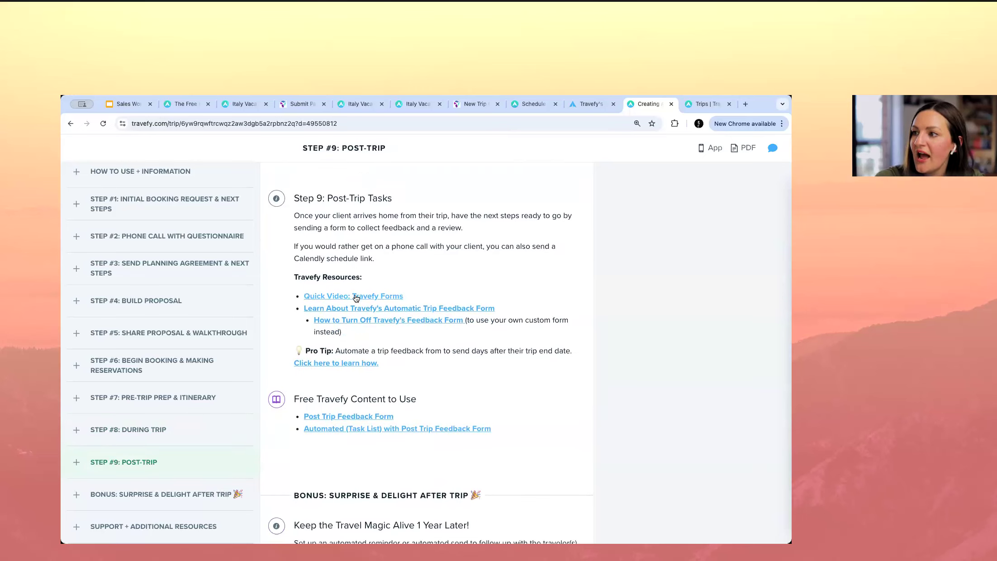
- View the Pre & During Trip Check-Ins task list linked in the guide's Step #8: During Trip section, and close it
{"action": "scroll", "coordinate": [355, 309], "scroll_direction": "up", "scroll_amount": 4}
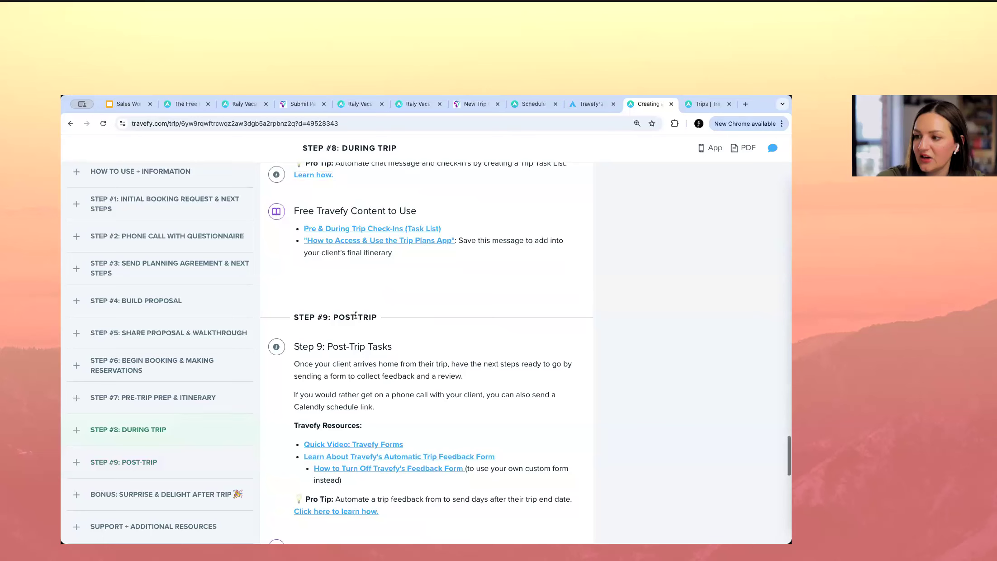
{"action": "scroll", "coordinate": [355, 316], "scroll_direction": "up", "scroll_amount": 2}
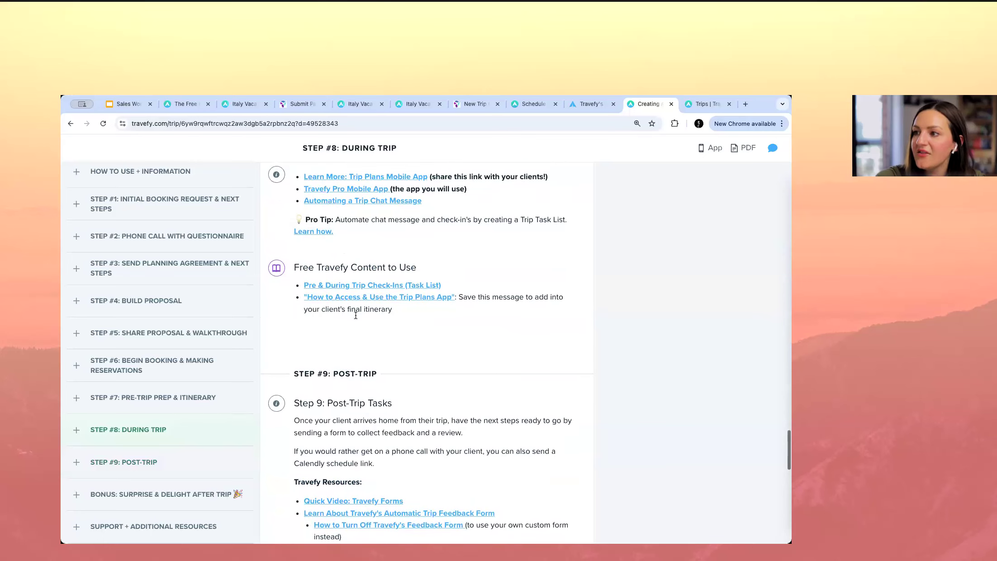
{"action": "left_click", "coordinate": [344, 286]}
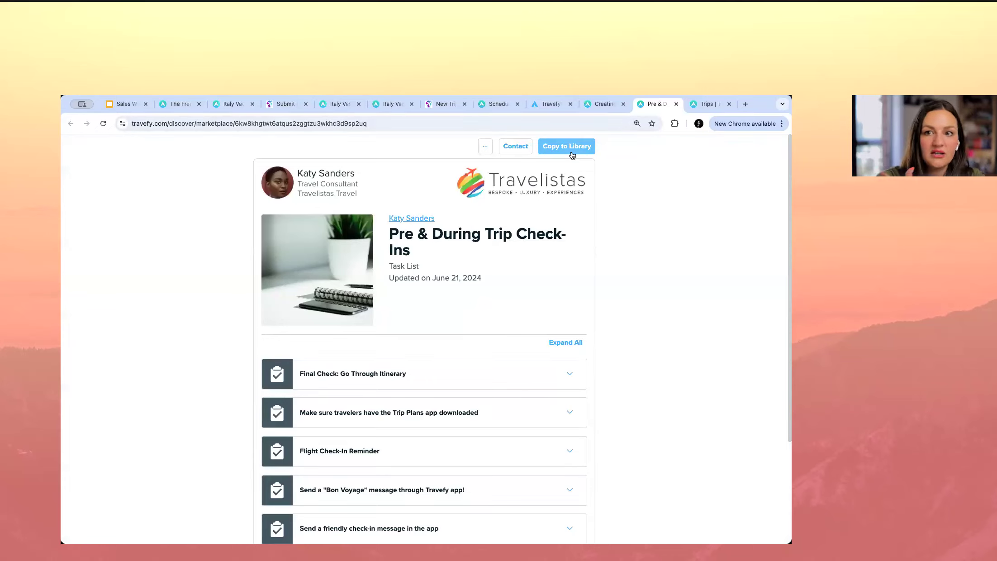
{"action": "left_click", "coordinate": [677, 104]}
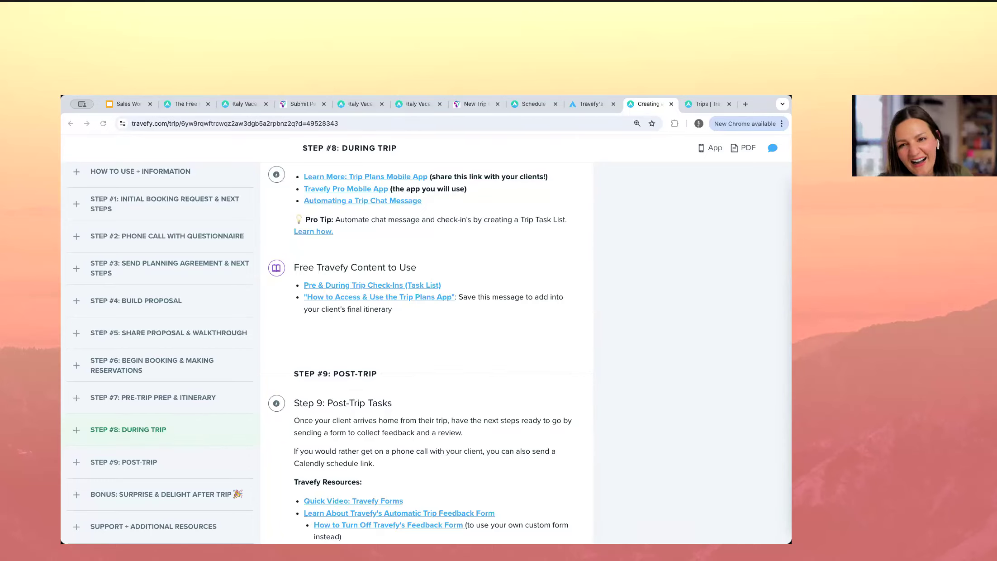
- Return to the beginning of the sales workflow guide and highlight its web address for sharing
{"action": "scroll", "coordinate": [661, 208], "scroll_direction": "up", "scroll_amount": 20}
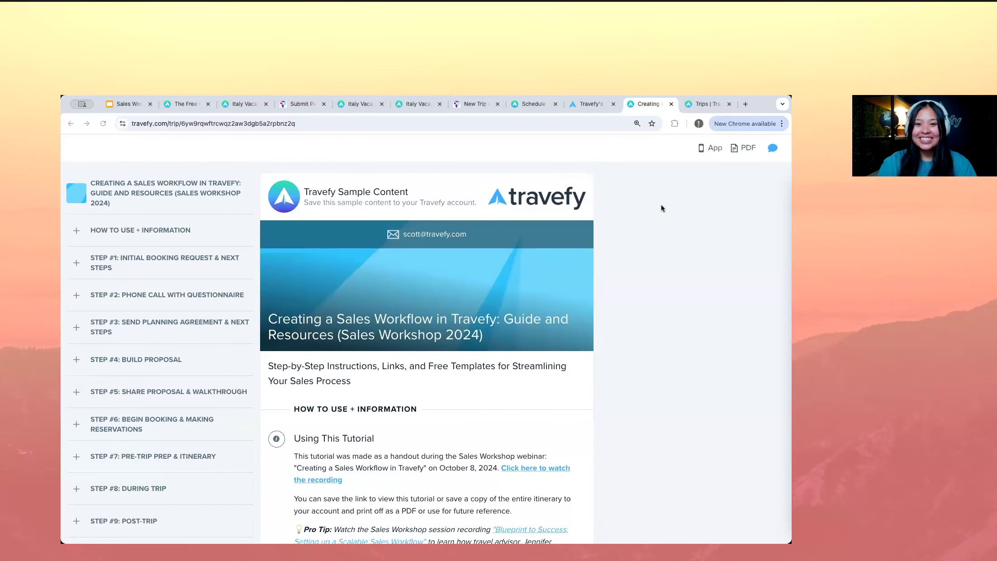
{"action": "left_click", "coordinate": [551, 124]}
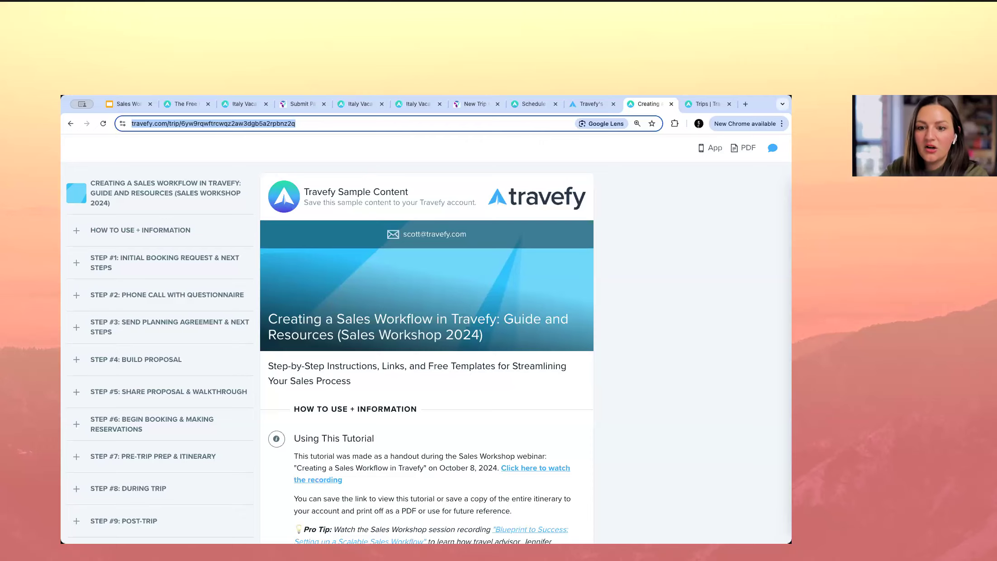
{"action": "left_click", "coordinate": [635, 408]}
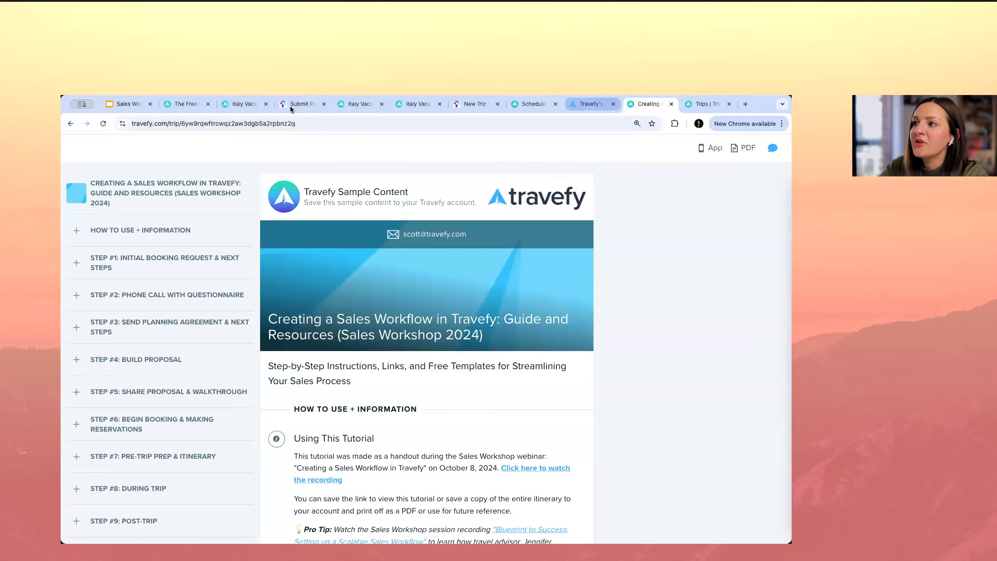
- Show the Italy Vacation trip's Tasks and Automations, and open the Marketplace
{"action": "left_click", "coordinate": [247, 107]}
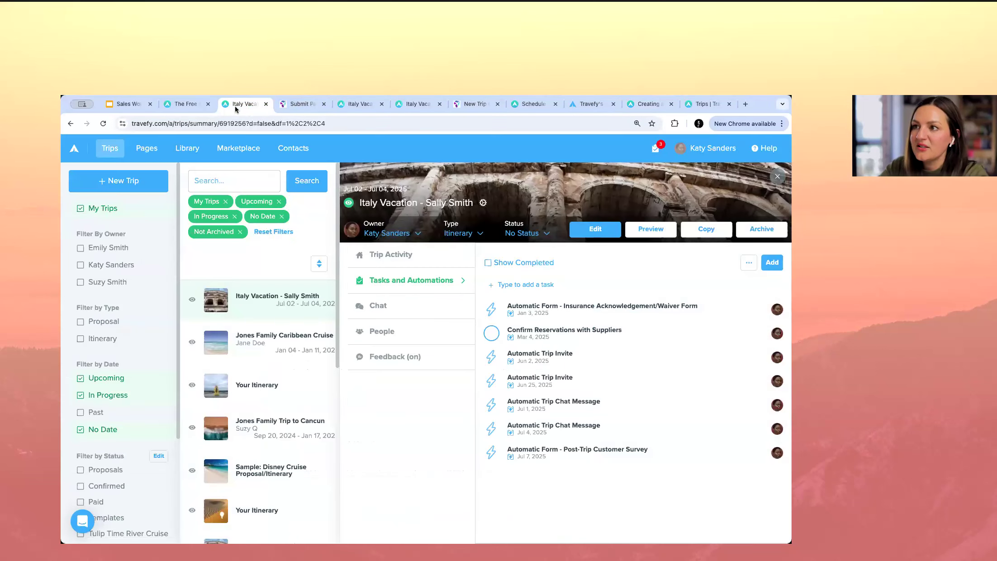
{"action": "left_click", "coordinate": [241, 151]}
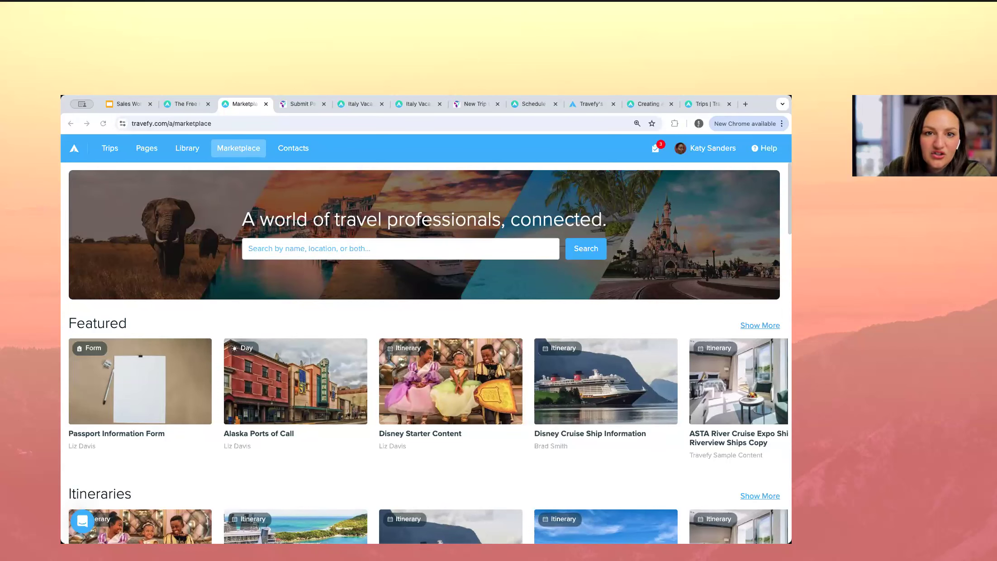
- Open the account settings and show the Proposal Agreement Form choices without changing the selected form
{"action": "left_click", "coordinate": [706, 152]}
{"action": "left_click", "coordinate": [697, 215]}
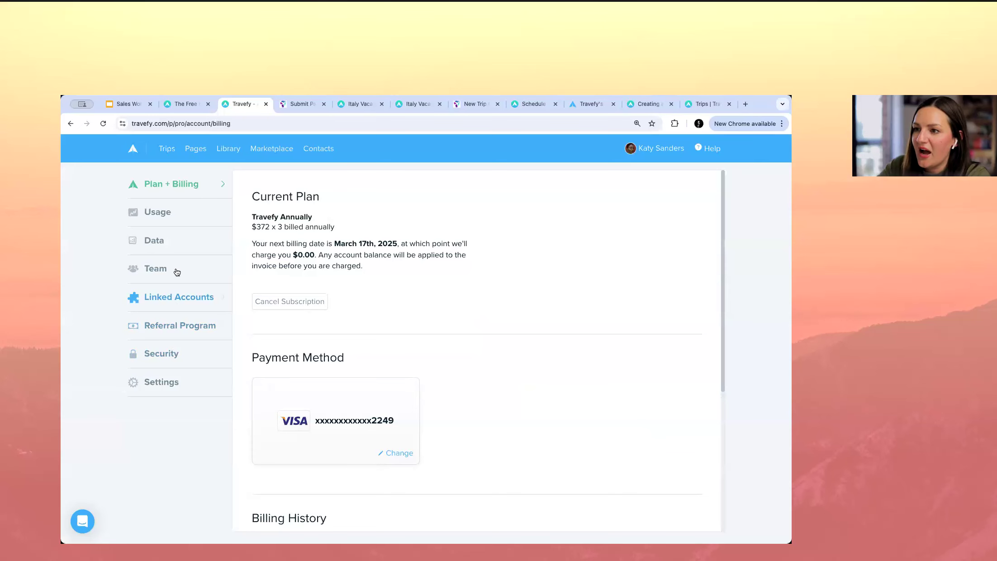
{"action": "left_click", "coordinate": [188, 385]}
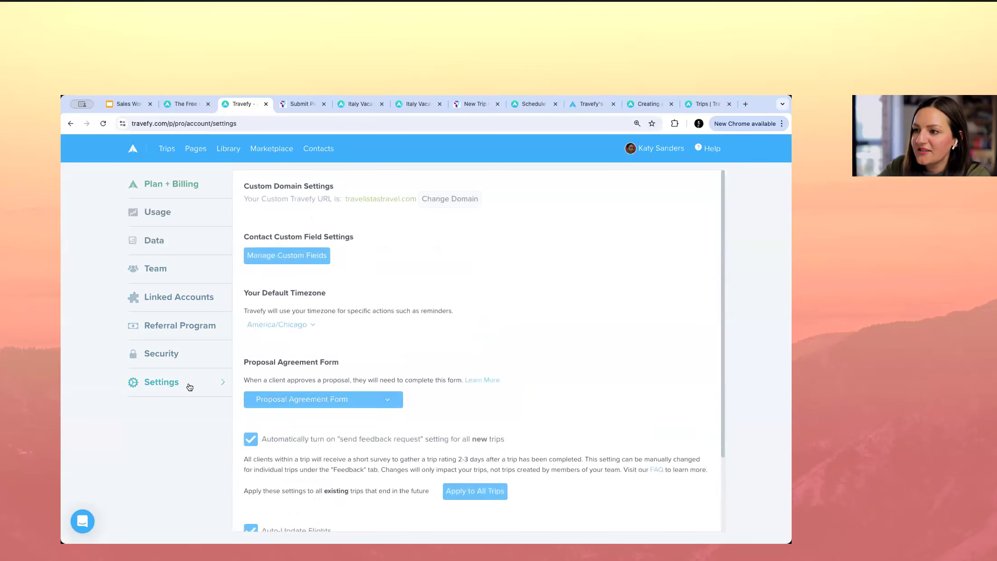
{"action": "left_click", "coordinate": [332, 399]}
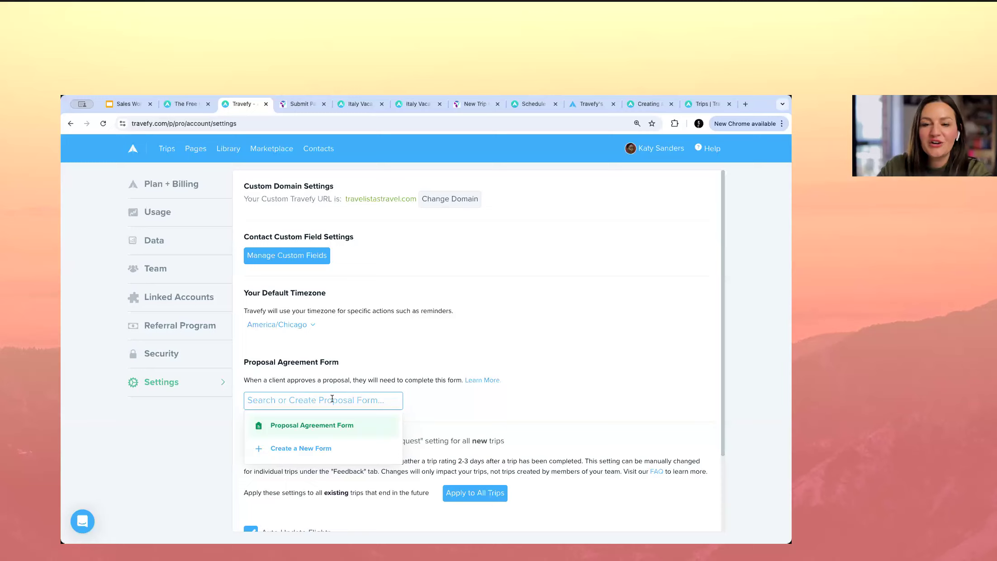
{"action": "left_click", "coordinate": [414, 395]}
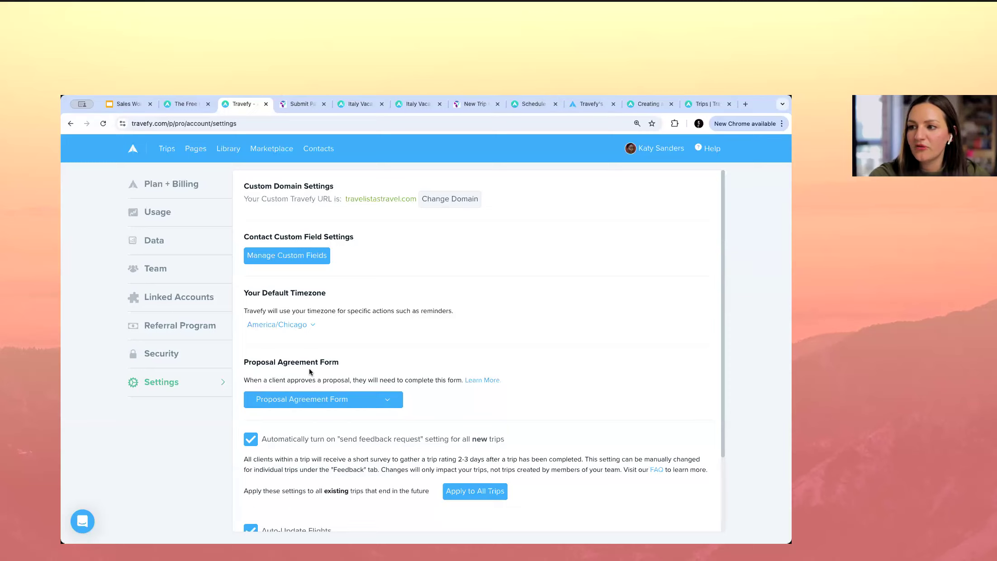
{"action": "left_click", "coordinate": [367, 404]}
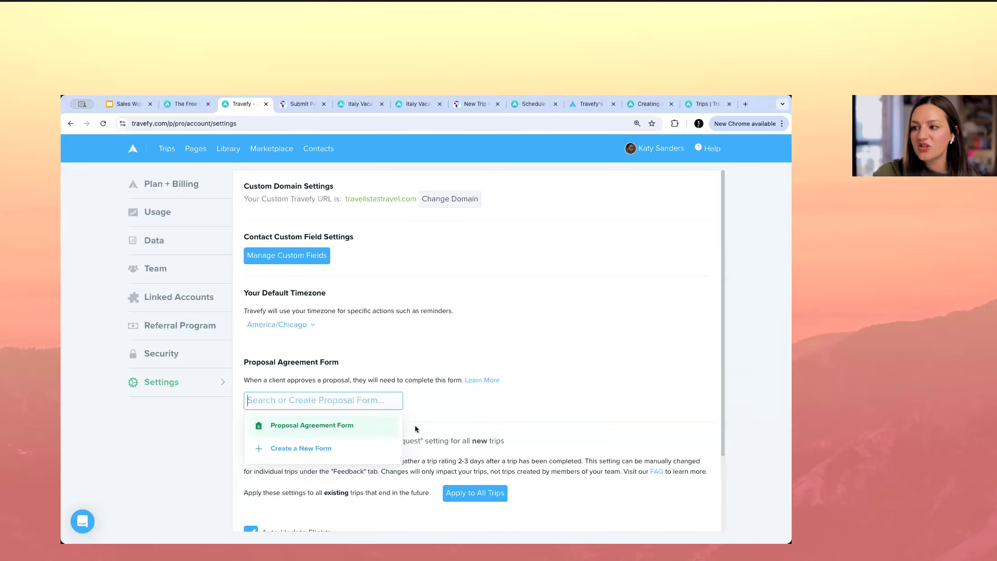
{"action": "left_click", "coordinate": [157, 382]}
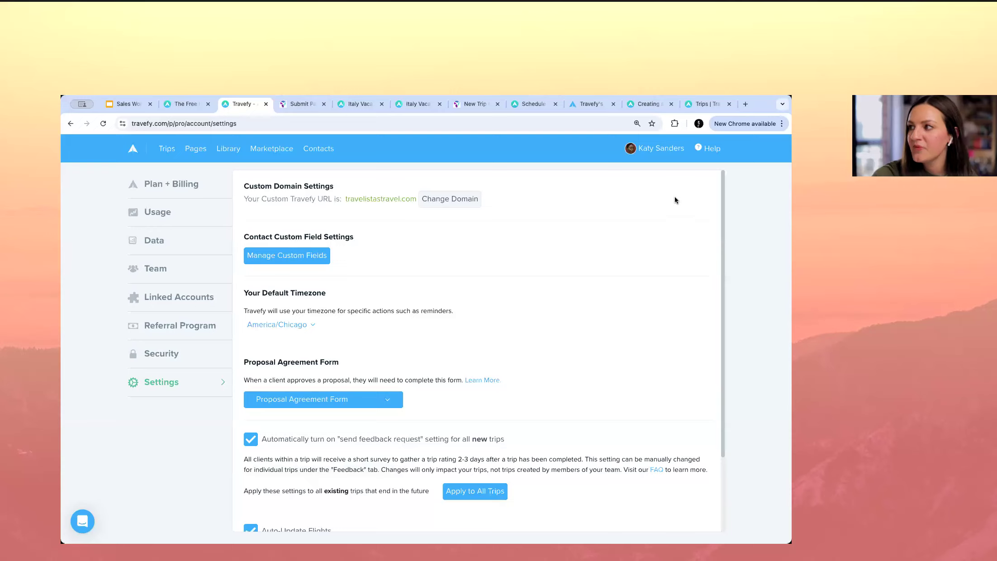
- Demonstrate the route to the account settings again, starting from the profile menu
{"action": "left_click", "coordinate": [670, 156]}
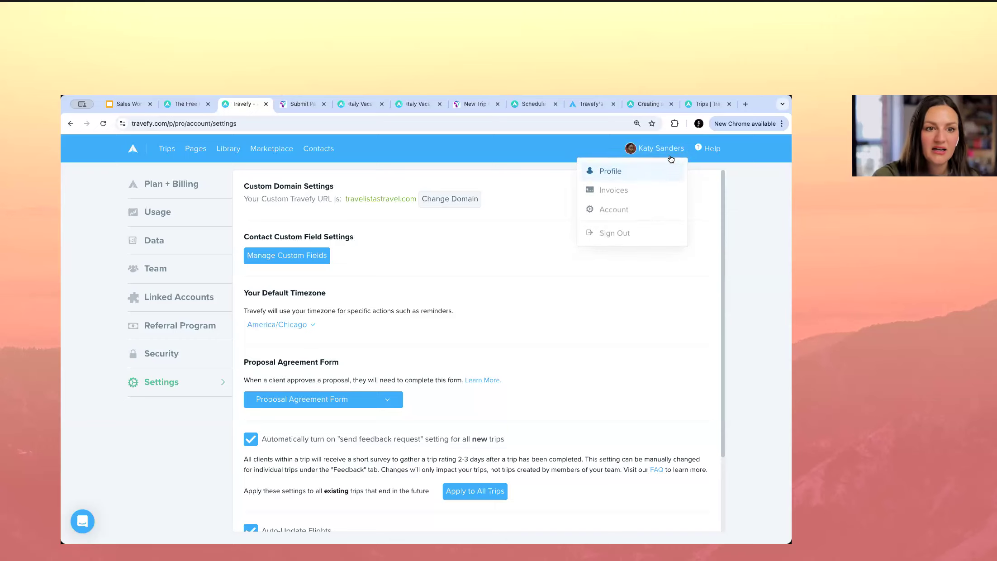
{"action": "left_click", "coordinate": [639, 211]}
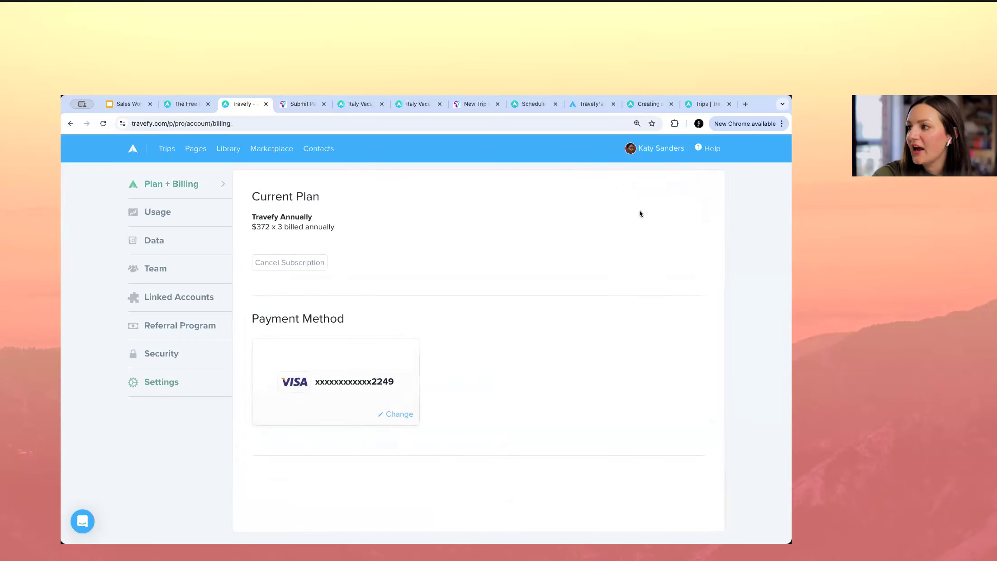
{"action": "left_click", "coordinate": [183, 382]}
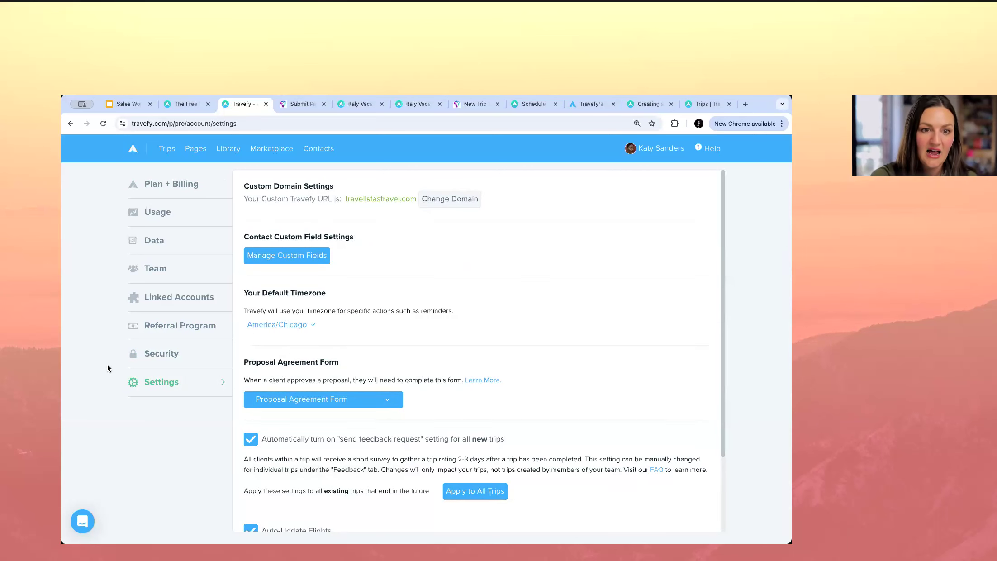
- Open the New Trip Questionnaire (Ask During Exploratory Call) form from the Library and copy its client share link
{"action": "left_click", "coordinate": [164, 148]}
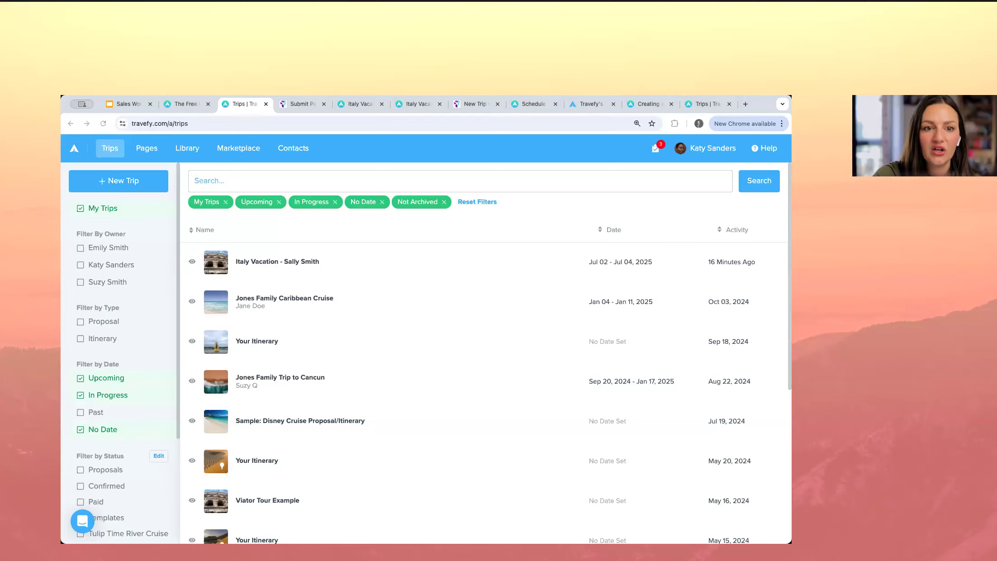
{"action": "left_click", "coordinate": [186, 149]}
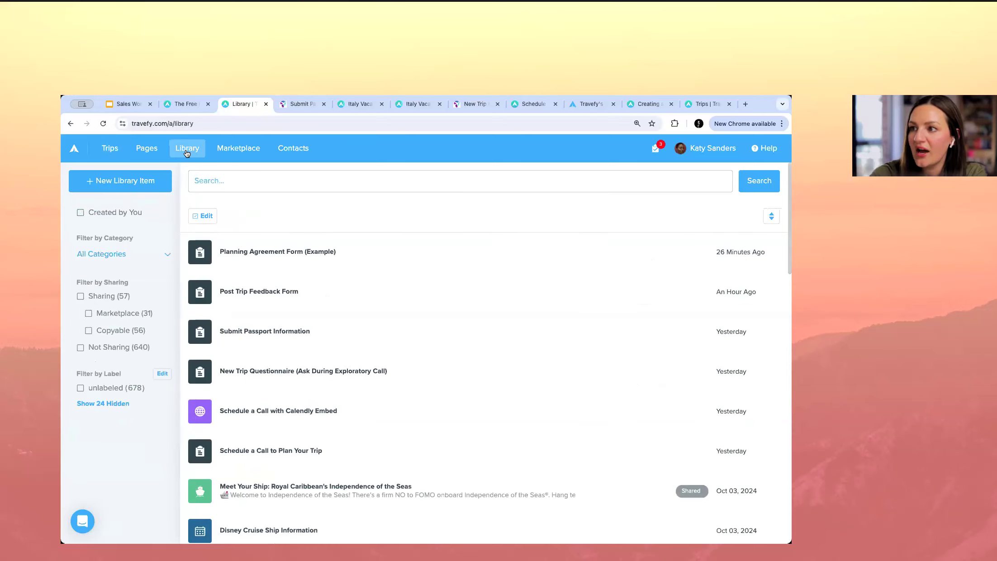
{"action": "left_click", "coordinate": [323, 371]}
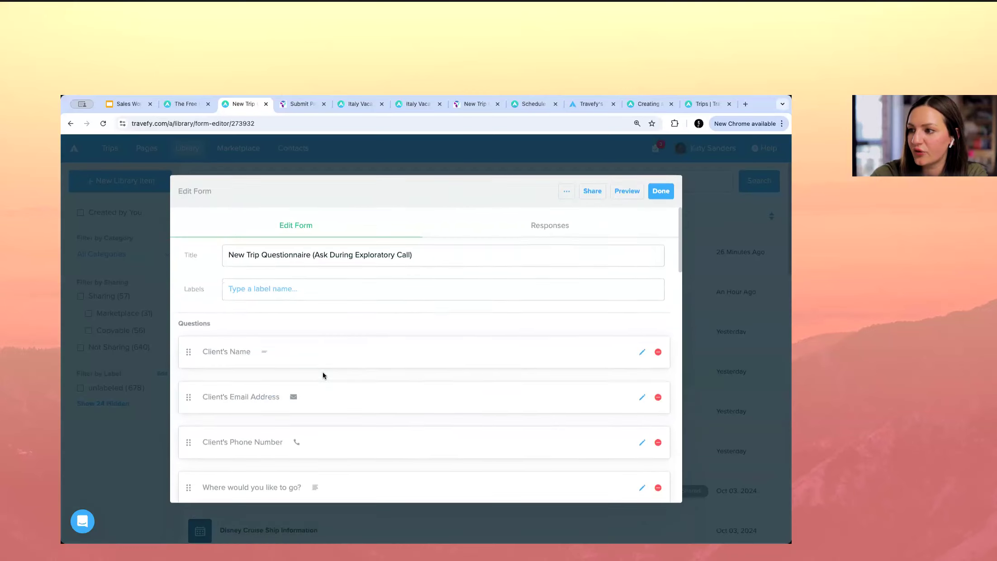
{"action": "left_click", "coordinate": [594, 192]}
{"action": "left_click", "coordinate": [541, 242]}
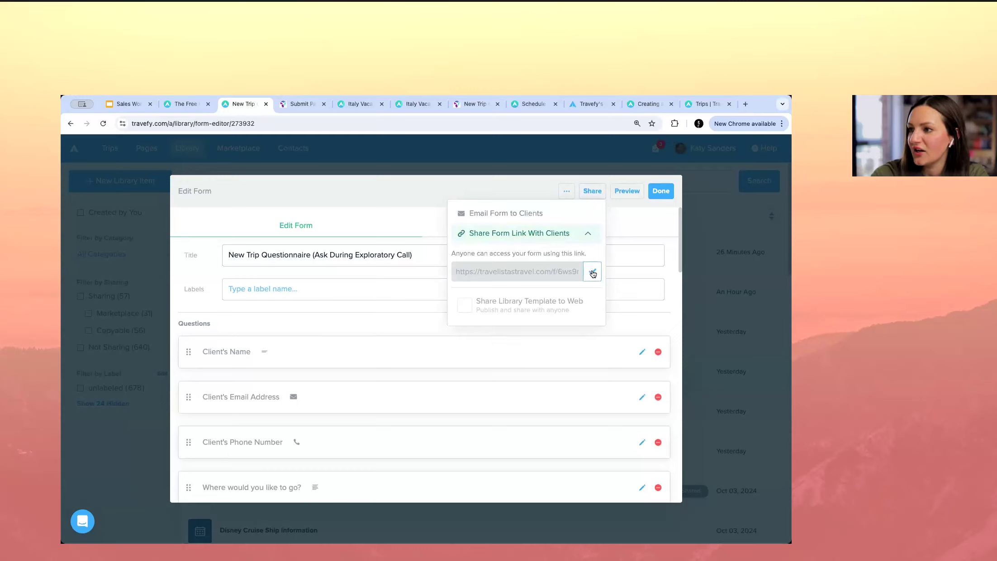
- Open the copied questionnaire link in a new browser tab
{"action": "left_click", "coordinate": [745, 104]}
{"action": "key", "text": "ctrl+v"}
{"action": "key", "text": "Return"}
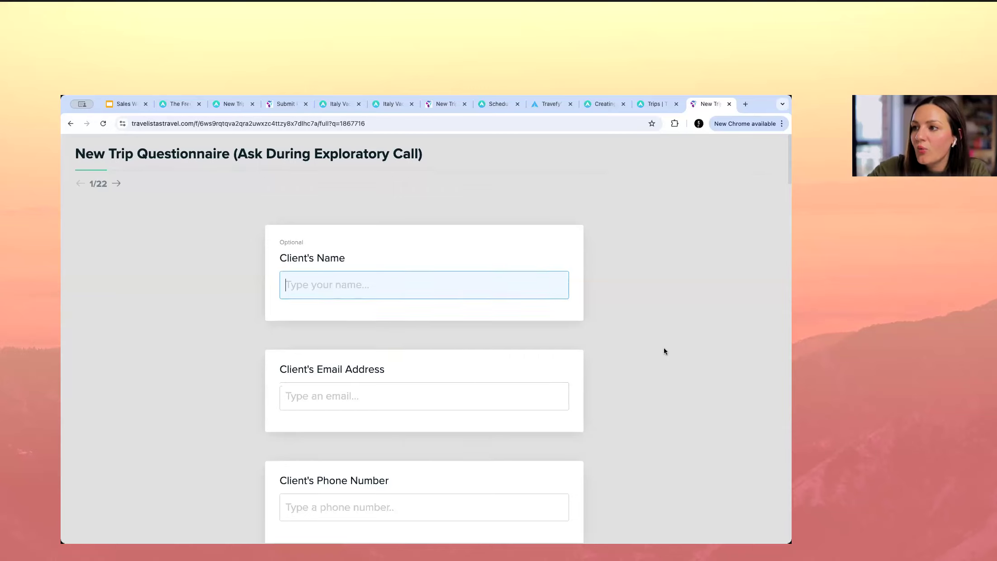
- Examine the questionnaire's questions from client contact details through travel preferences, budget and follow-up communication
{"action": "scroll", "coordinate": [664, 348], "scroll_direction": "down", "scroll_amount": 3}
{"action": "scroll", "coordinate": [537, 325], "scroll_direction": "down", "scroll_amount": 10}
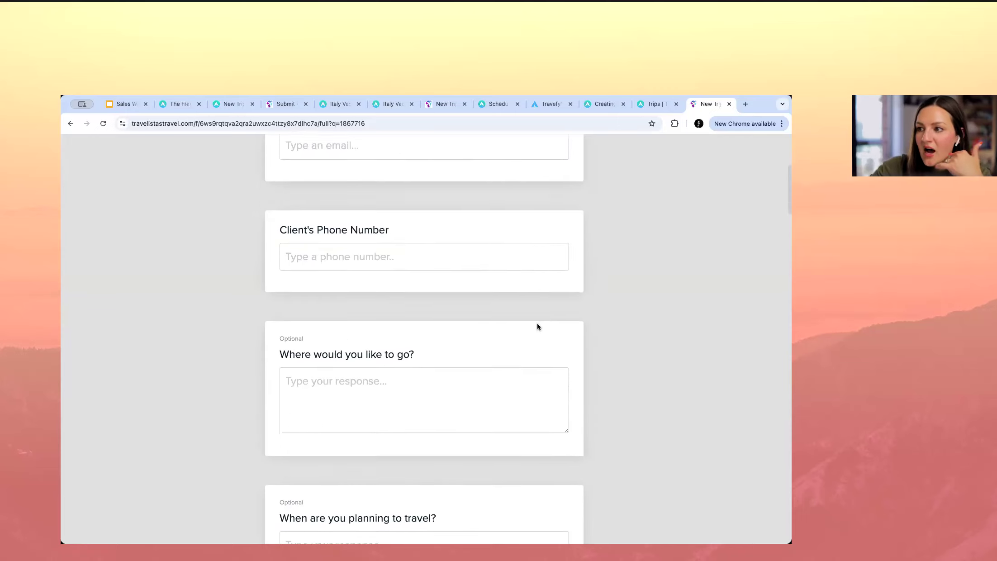
{"action": "scroll", "coordinate": [538, 323], "scroll_direction": "down", "scroll_amount": 5}
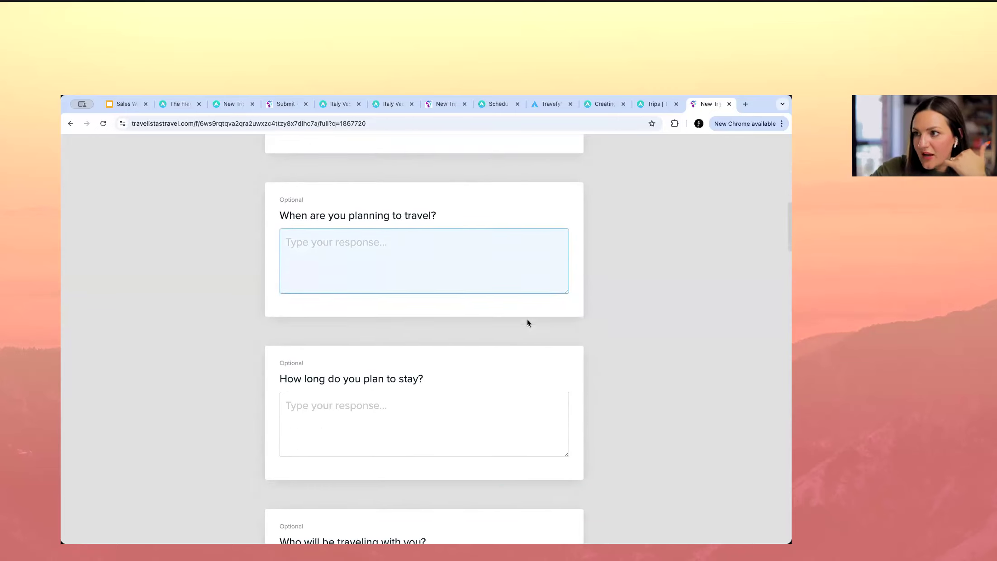
{"action": "left_click", "coordinate": [390, 302]}
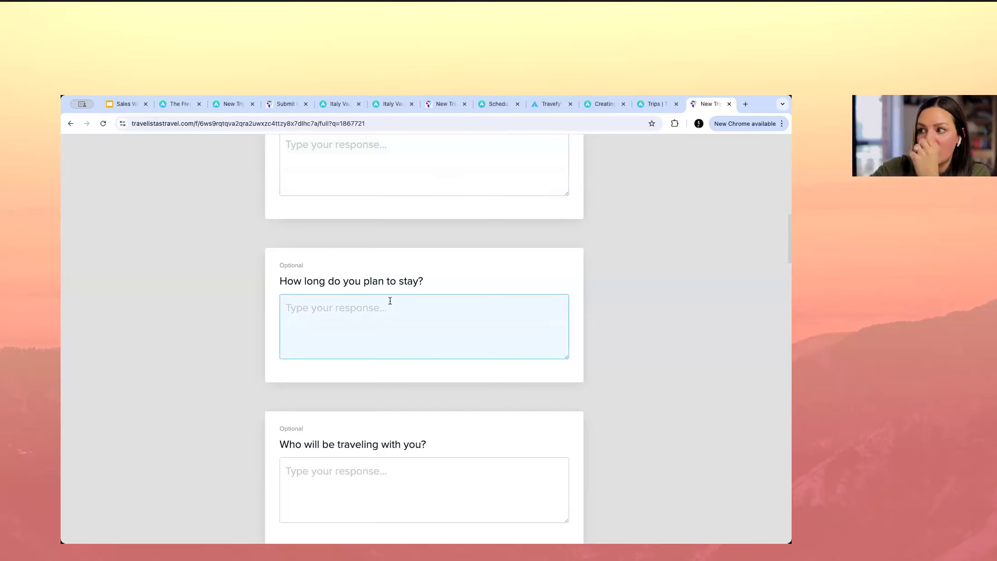
{"action": "scroll", "coordinate": [390, 301], "scroll_direction": "down", "scroll_amount": 3}
{"action": "left_click", "coordinate": [391, 361]}
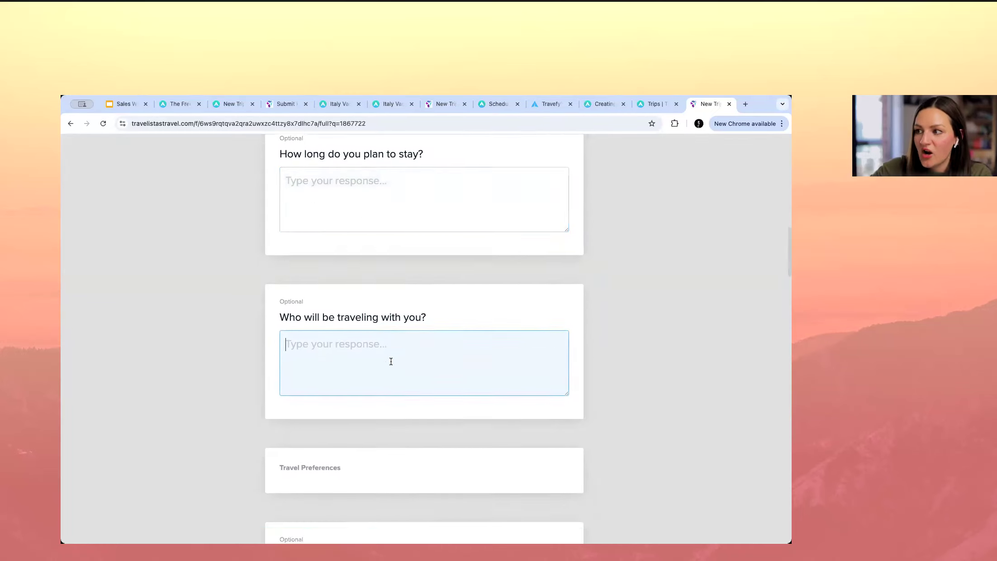
{"action": "scroll", "coordinate": [391, 361], "scroll_direction": "down", "scroll_amount": 3}
{"action": "scroll", "coordinate": [390, 361], "scroll_direction": "down", "scroll_amount": 7}
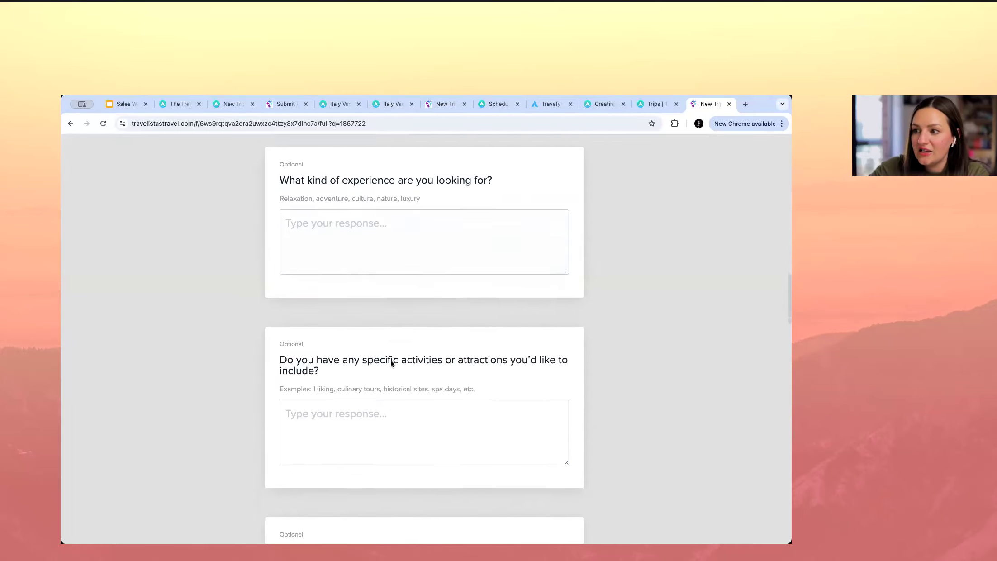
{"action": "scroll", "coordinate": [390, 360], "scroll_direction": "down", "scroll_amount": 2}
{"action": "scroll", "coordinate": [397, 326], "scroll_direction": "down", "scroll_amount": 15}
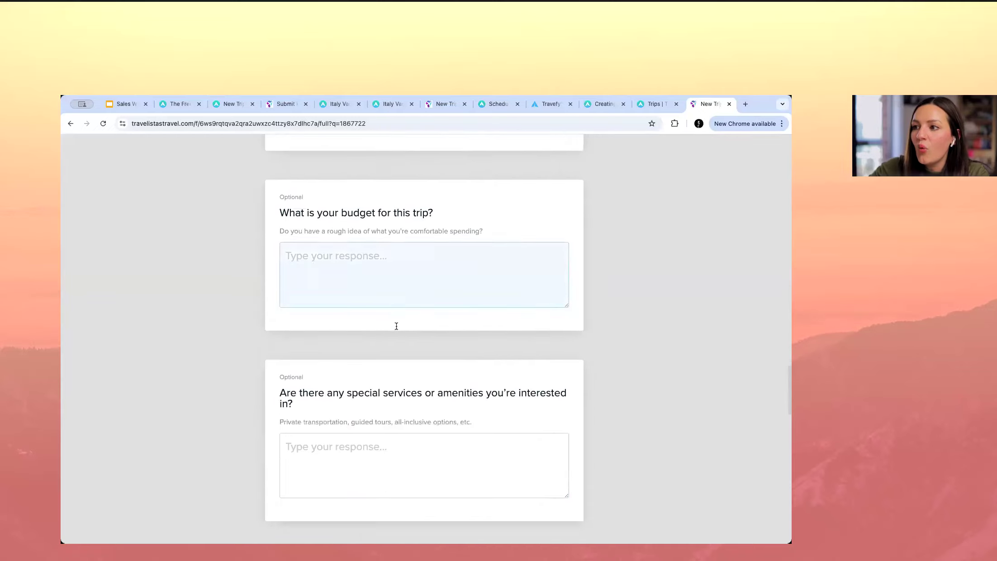
{"action": "scroll", "coordinate": [397, 326], "scroll_direction": "down", "scroll_amount": 15}
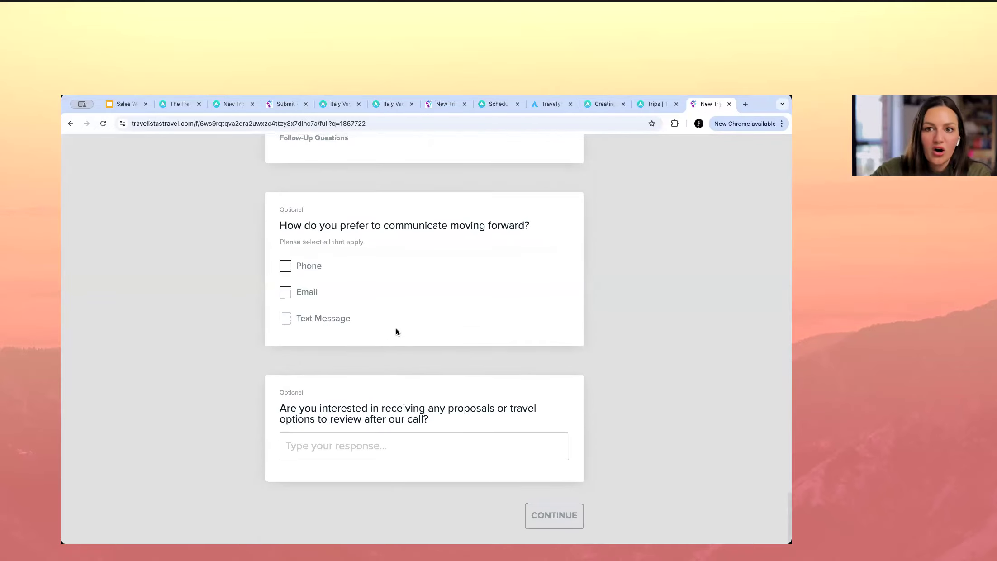
- Continue to the questionnaire's response review page without filling in answers, look it over, and close the form
{"action": "left_click", "coordinate": [554, 519]}
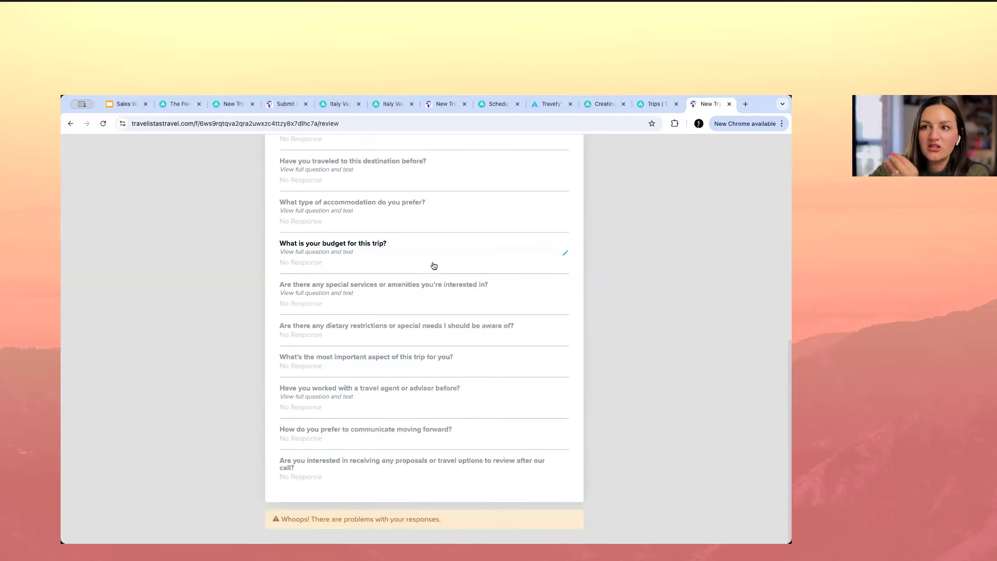
{"action": "scroll", "coordinate": [432, 253], "scroll_direction": "up", "scroll_amount": 10}
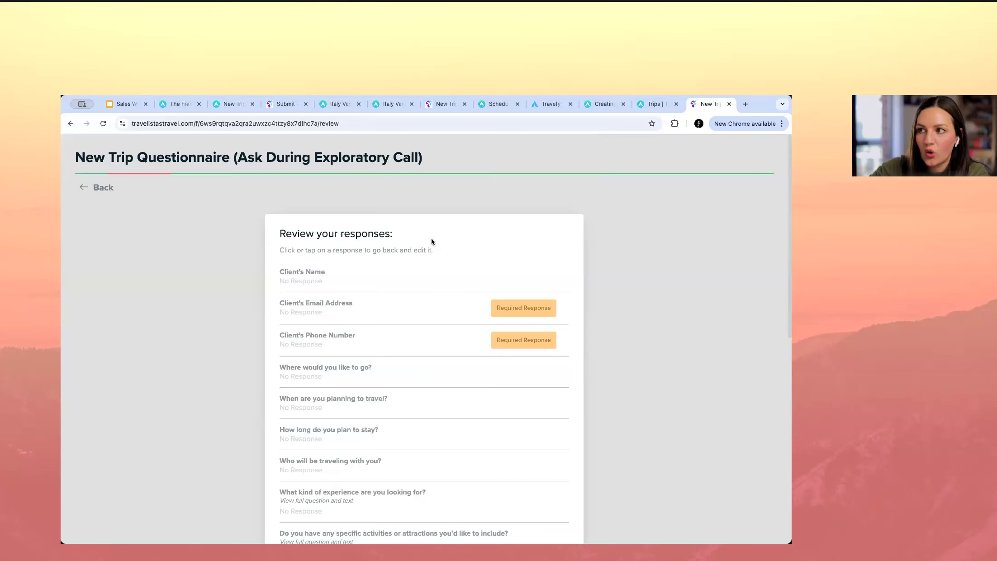
{"action": "left_click", "coordinate": [730, 104]}
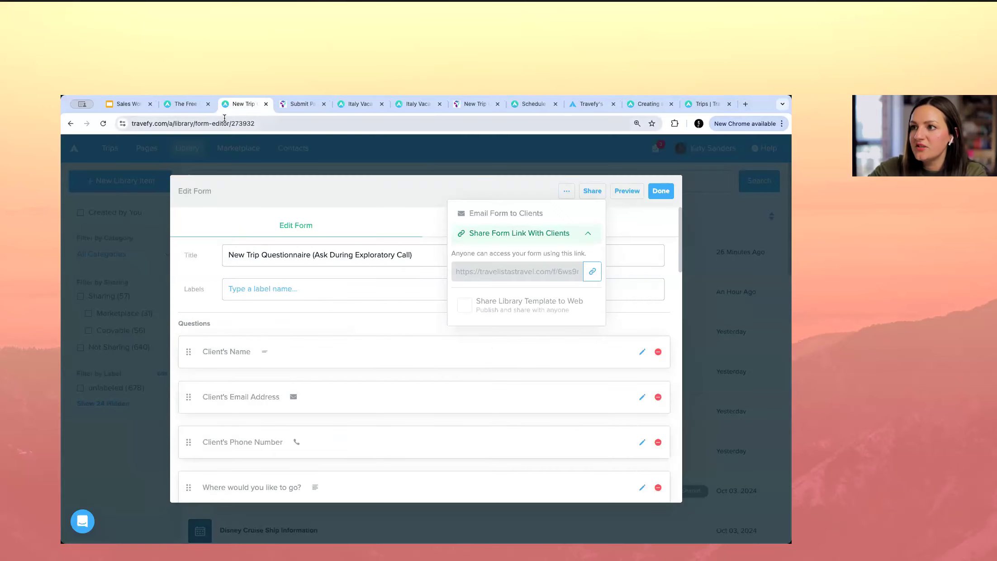
- Show the questionnaire's submitted responses and expand the client's form response
{"action": "left_click", "coordinate": [576, 235]}
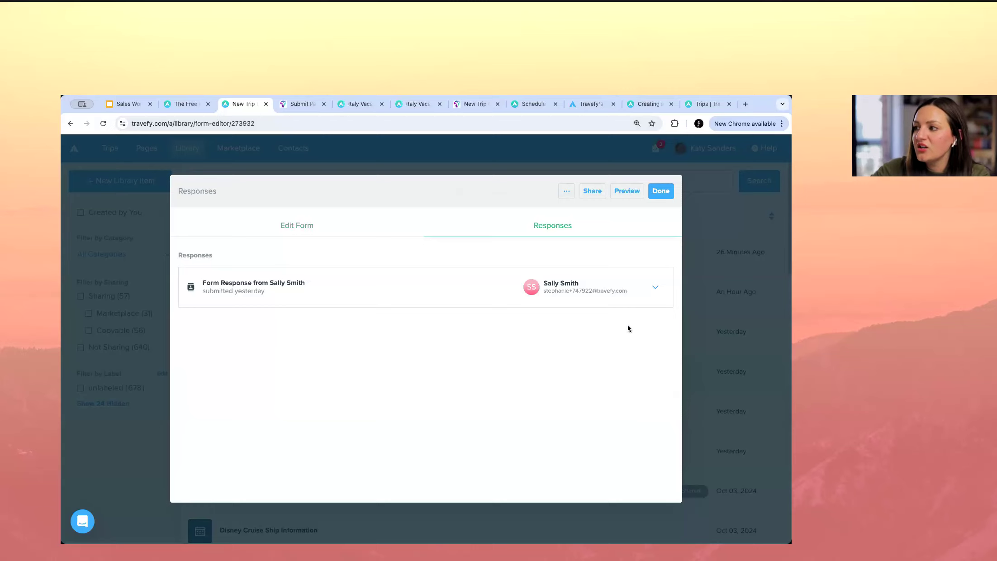
{"action": "left_click", "coordinate": [655, 288]}
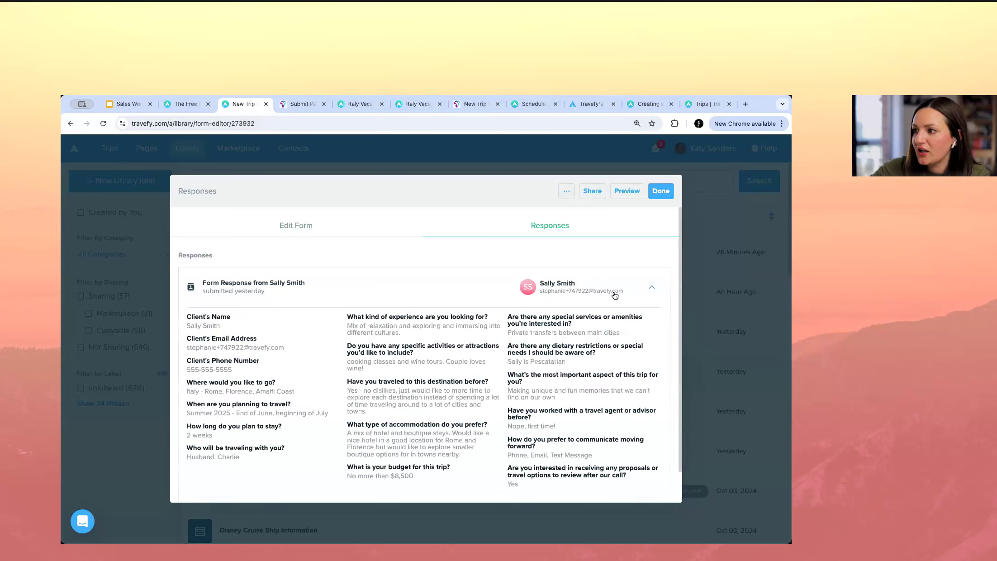
- Close the questionnaire's responses and view the forms and notes stored on the responding client's contact record
{"action": "left_click", "coordinate": [651, 288]}
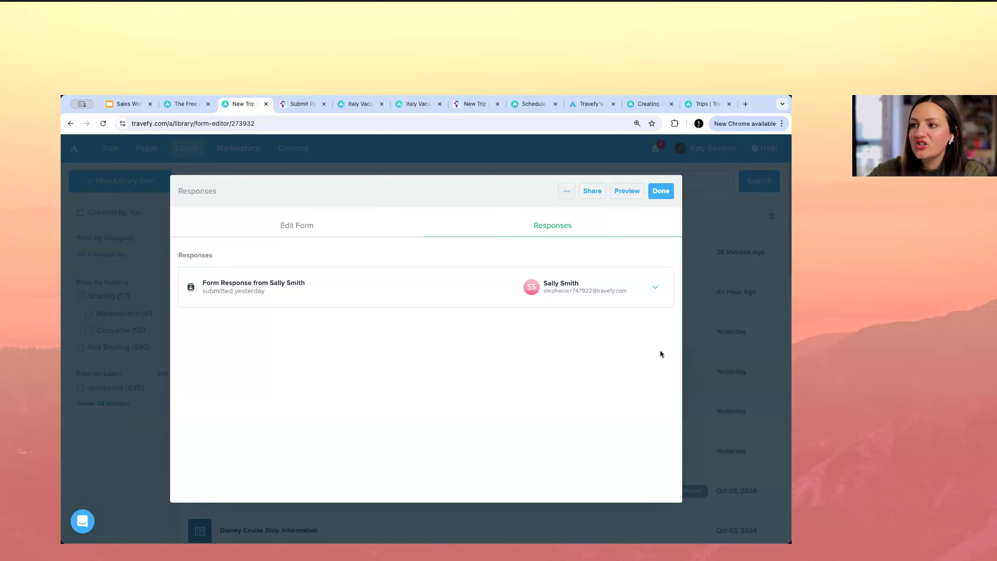
{"action": "left_click", "coordinate": [660, 191]}
{"action": "left_click", "coordinate": [293, 148]}
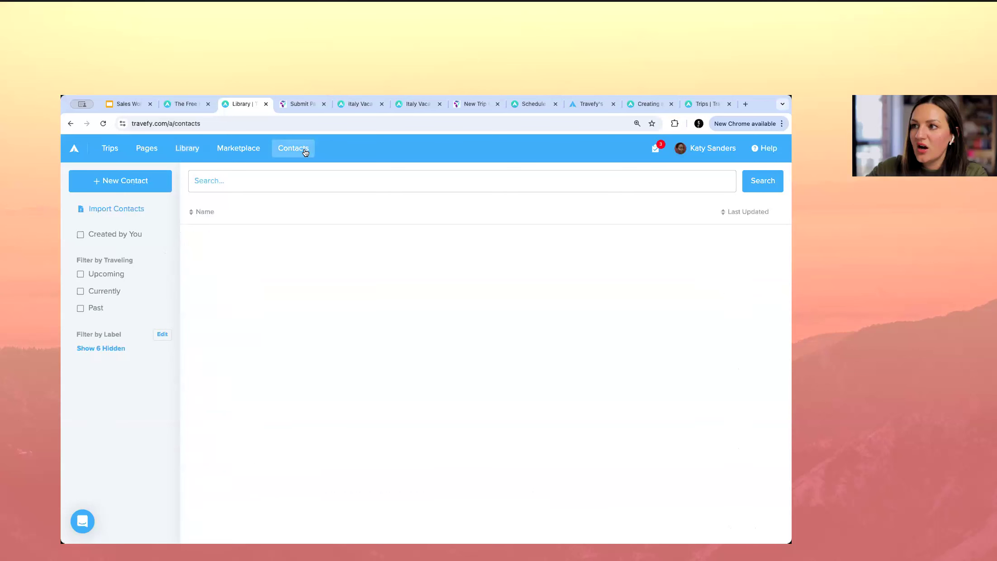
{"action": "left_click", "coordinate": [311, 244]}
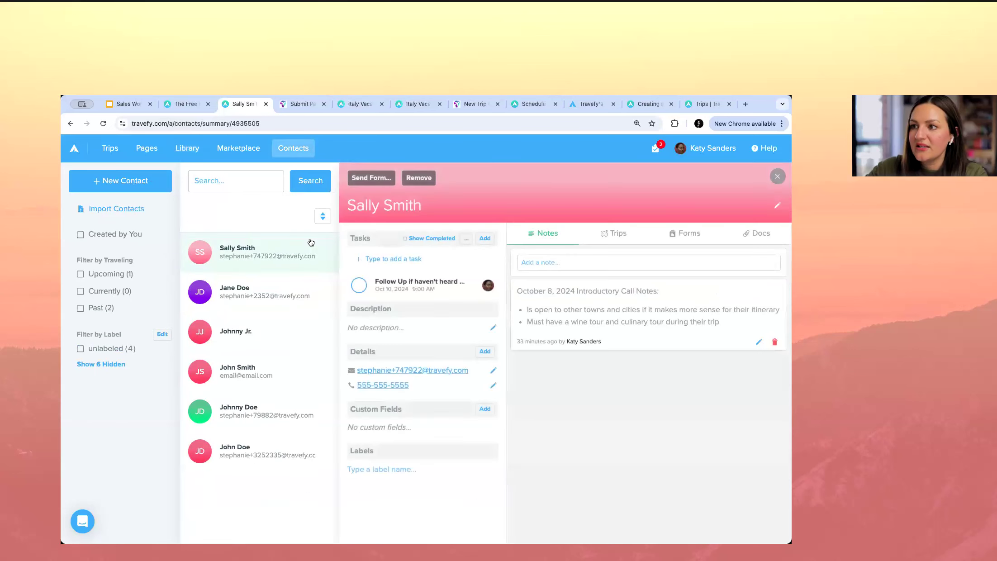
{"action": "left_click", "coordinate": [689, 245]}
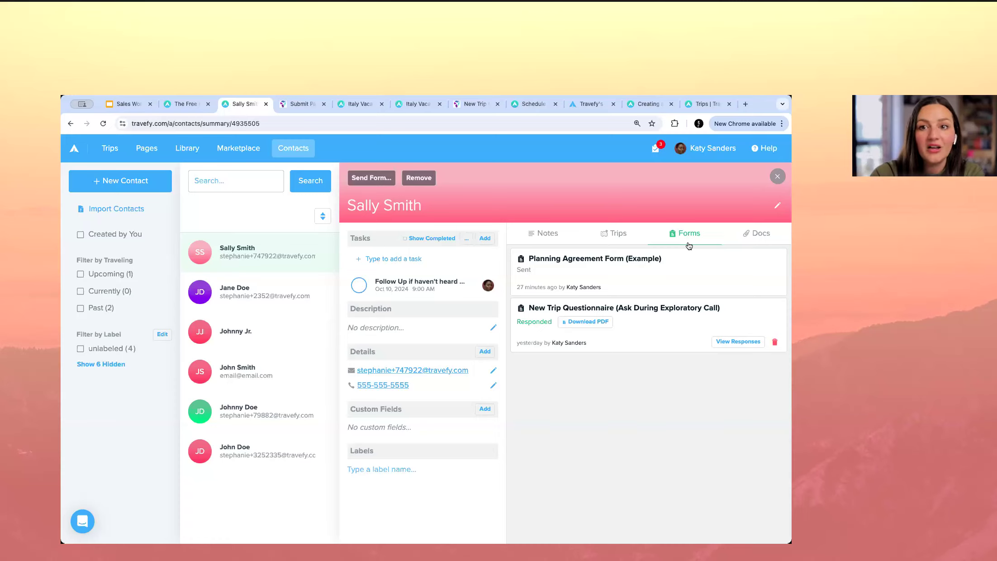
{"action": "left_click", "coordinate": [543, 233]}
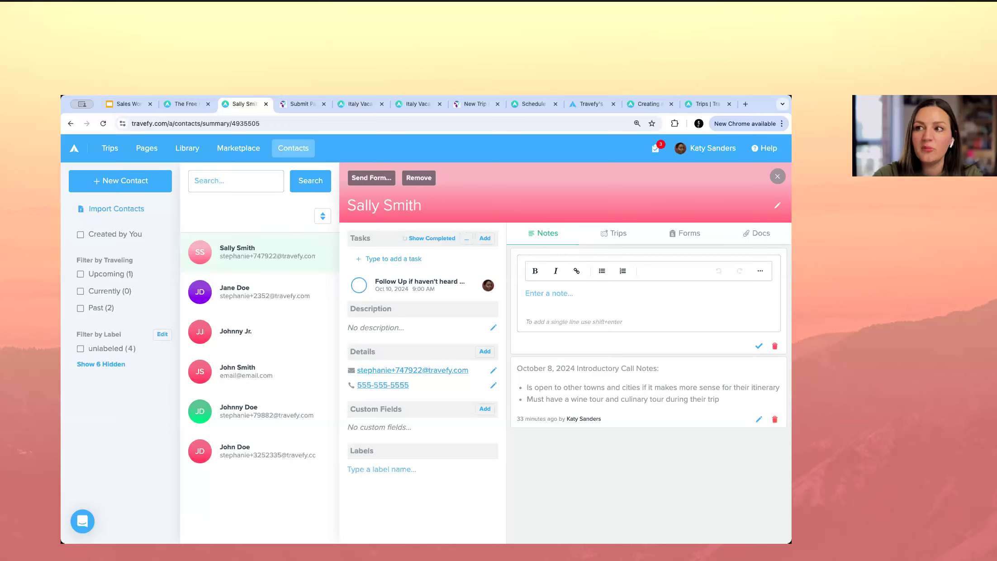
- Set the Italy Vacation trip's visibility to Hidden and preview how the trip looks to the client
{"action": "left_click", "coordinate": [108, 151]}
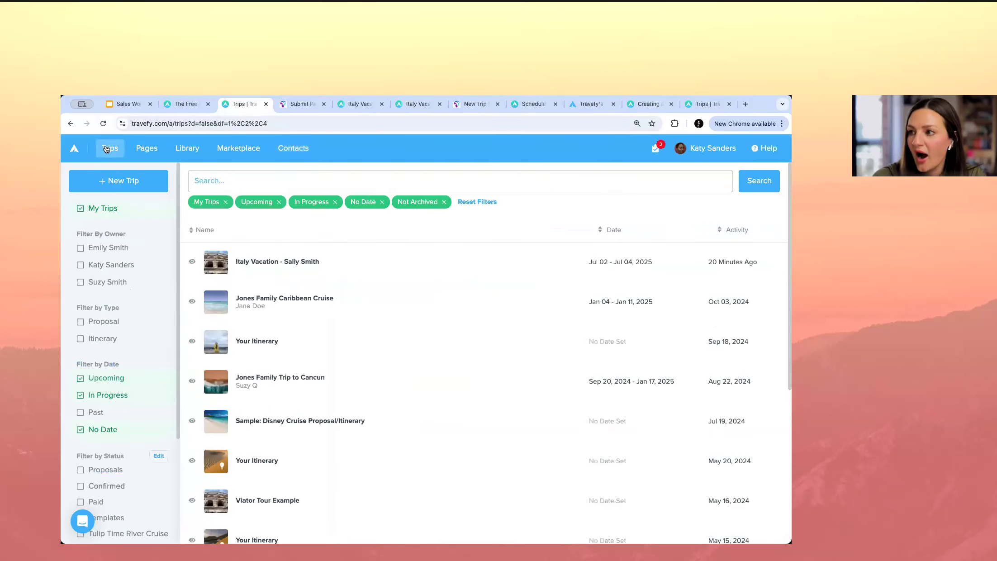
{"action": "left_click", "coordinate": [338, 270]}
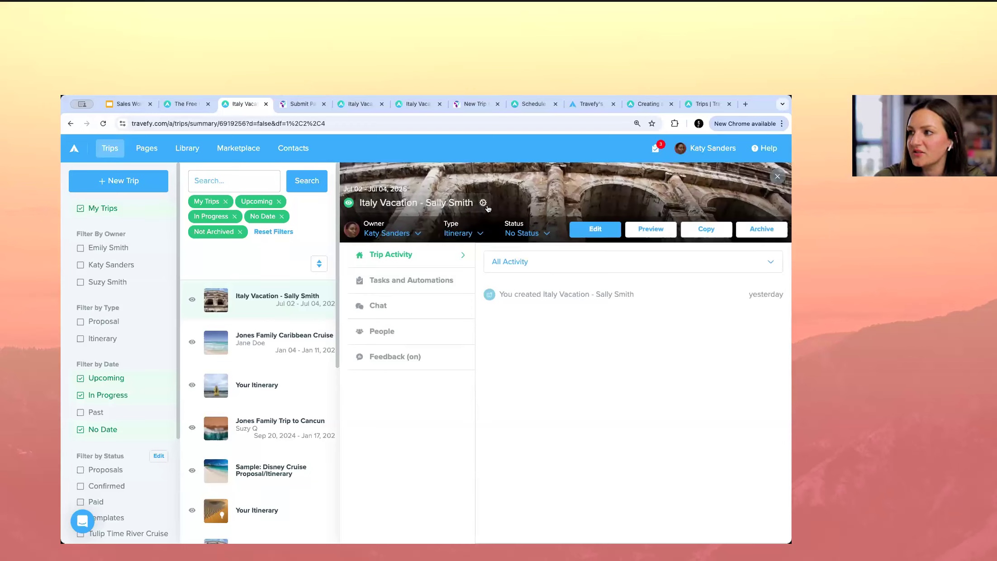
{"action": "left_click", "coordinate": [430, 203]}
{"action": "scroll", "coordinate": [400, 384], "scroll_direction": "down", "scroll_amount": 1}
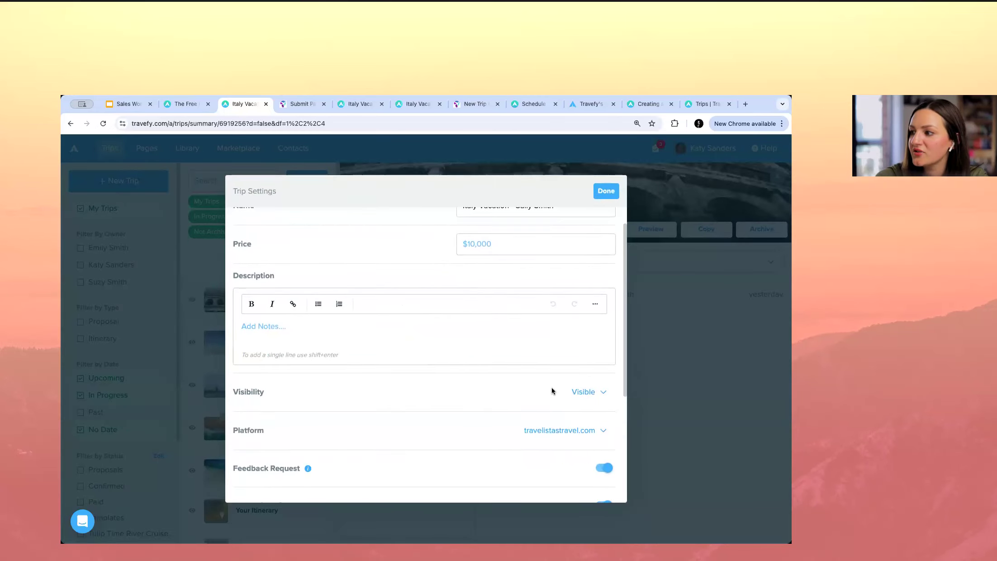
{"action": "left_click", "coordinate": [583, 391]}
{"action": "left_click", "coordinate": [531, 438]}
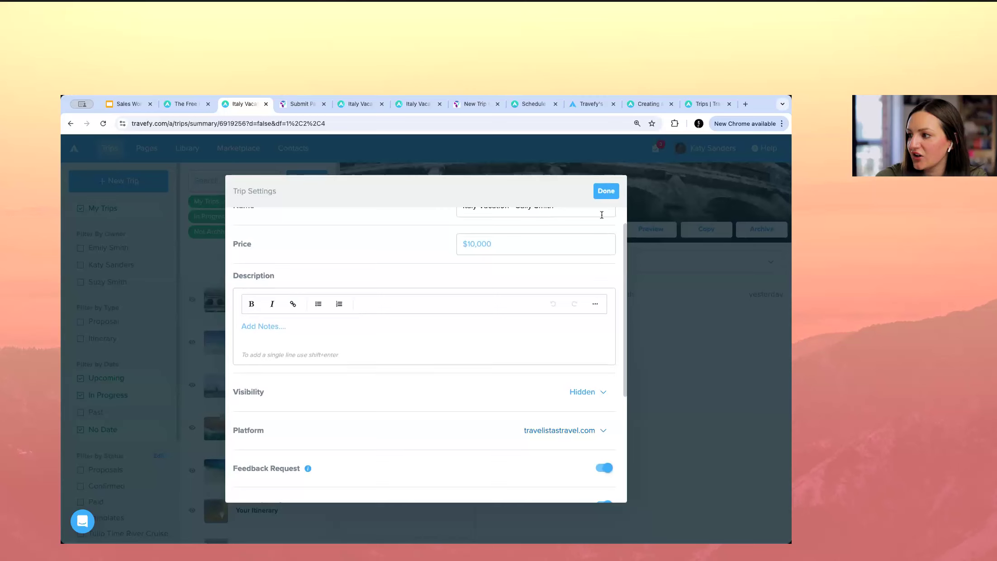
{"action": "left_click", "coordinate": [607, 191]}
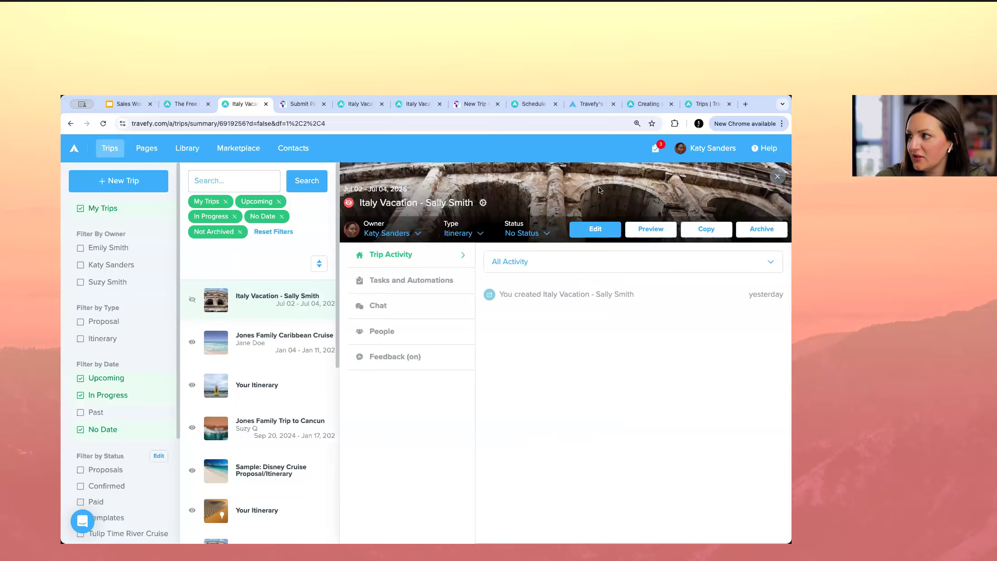
{"action": "left_click", "coordinate": [652, 230]}
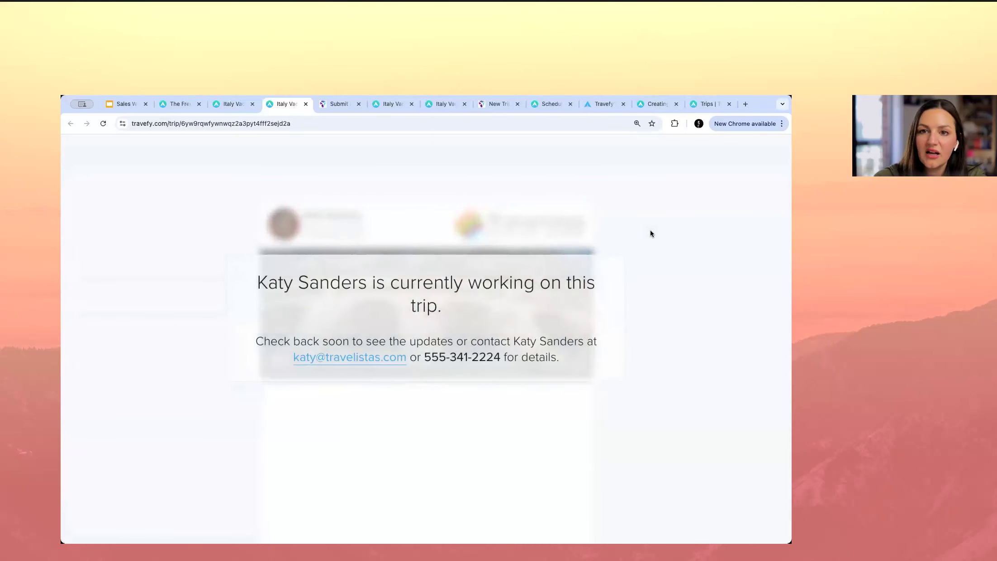
{"action": "left_click", "coordinate": [307, 104]}
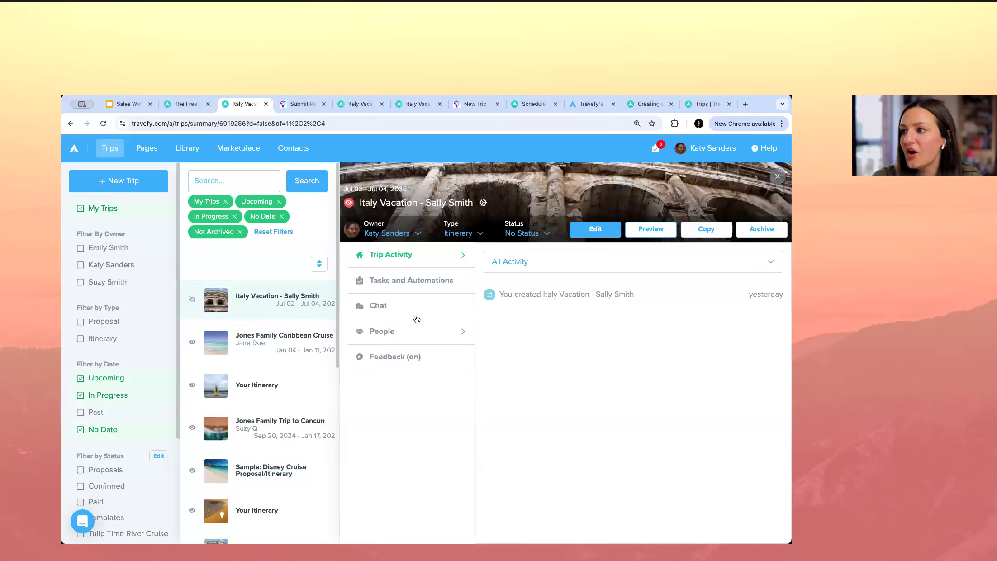
- Show the Italy Vacation trip's tasks and automations, followed by the account-wide list of incomplete tasks
{"action": "left_click", "coordinate": [417, 292]}
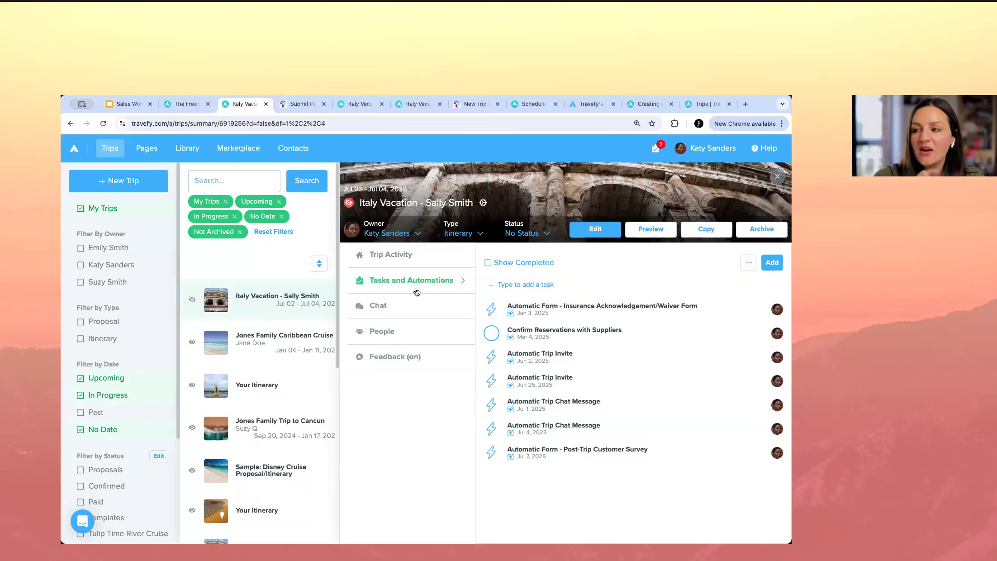
{"action": "left_click", "coordinate": [657, 153]}
{"action": "left_click", "coordinate": [644, 170]}
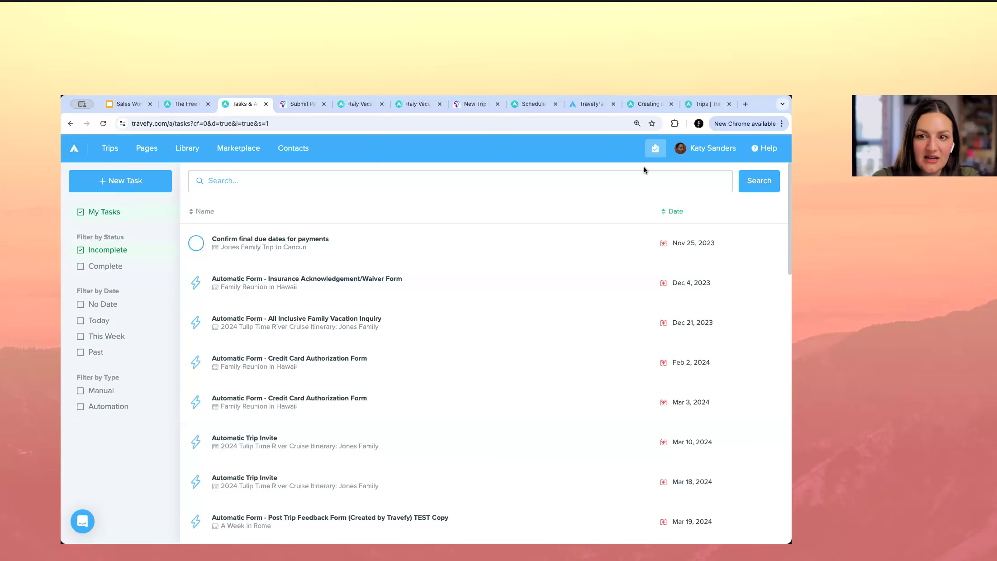
- Switch to the "Creating a Sales Workflow in Travefy: Guide and Resources" page and look over its opening section
{"action": "left_click", "coordinate": [643, 104]}
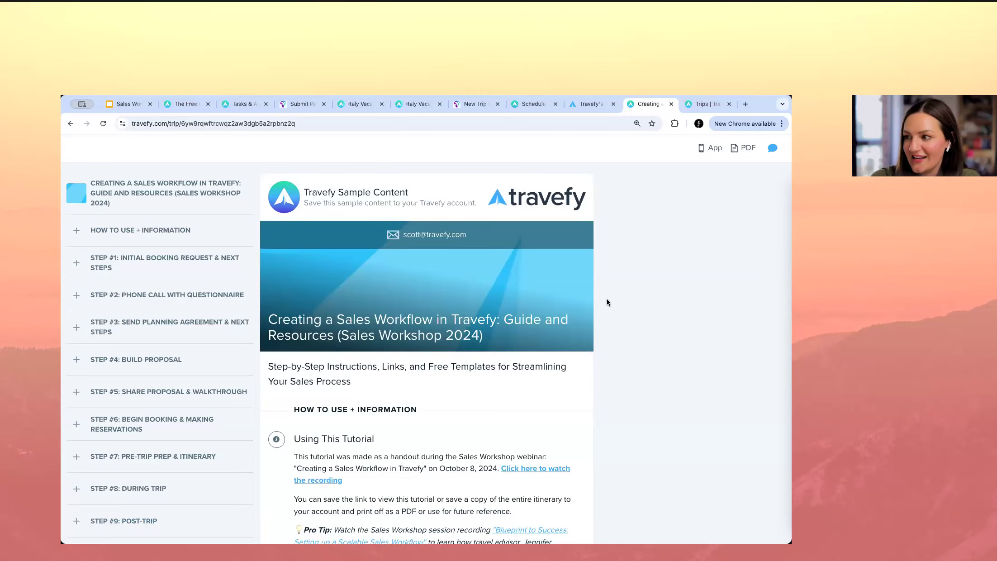
{"action": "scroll", "coordinate": [606, 302], "scroll_direction": "down", "scroll_amount": 3}
{"action": "scroll", "coordinate": [606, 302], "scroll_direction": "up", "scroll_amount": 3}
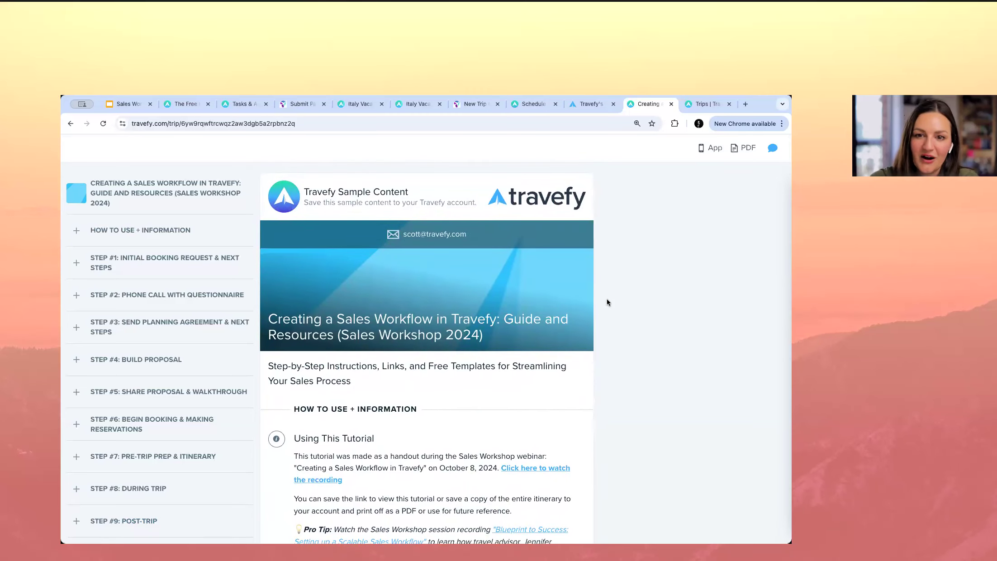
- Return to the Sales Workshop slides and advance past the Travefy community slide to "Recordings available!"
{"action": "left_click", "coordinate": [140, 104]}
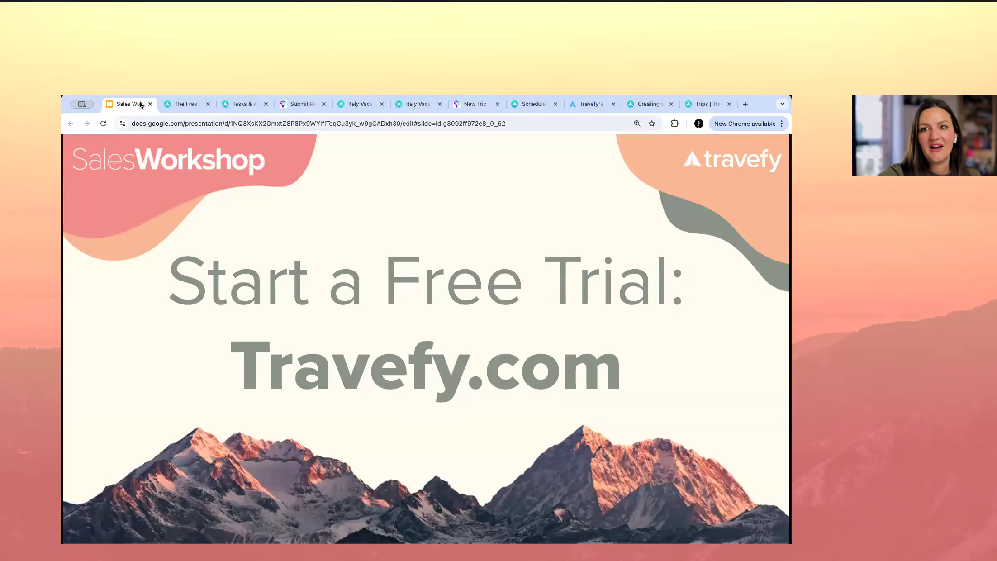
{"action": "key", "text": "Right"}
{"action": "key", "text": "Right"}
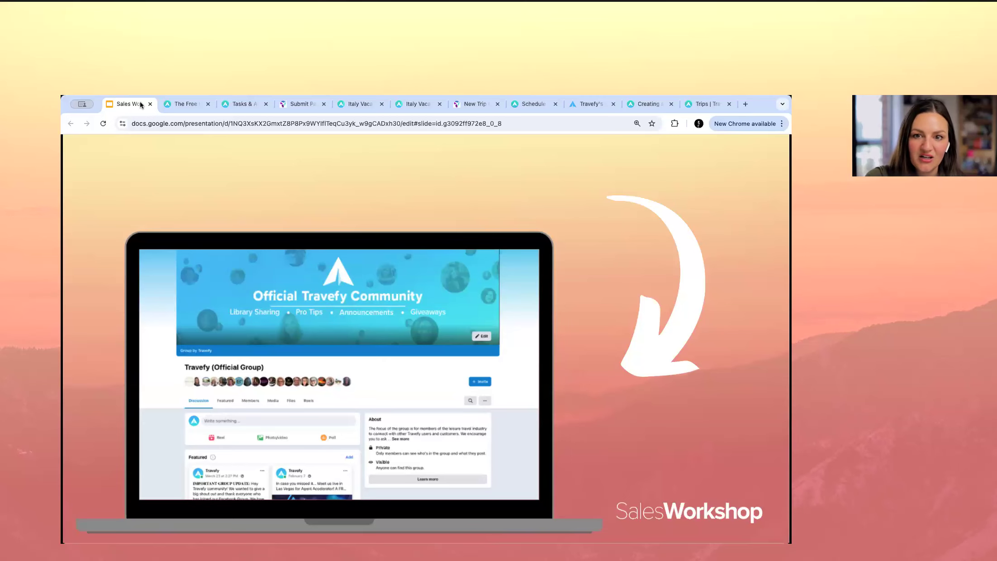
{"action": "key", "text": "Right"}
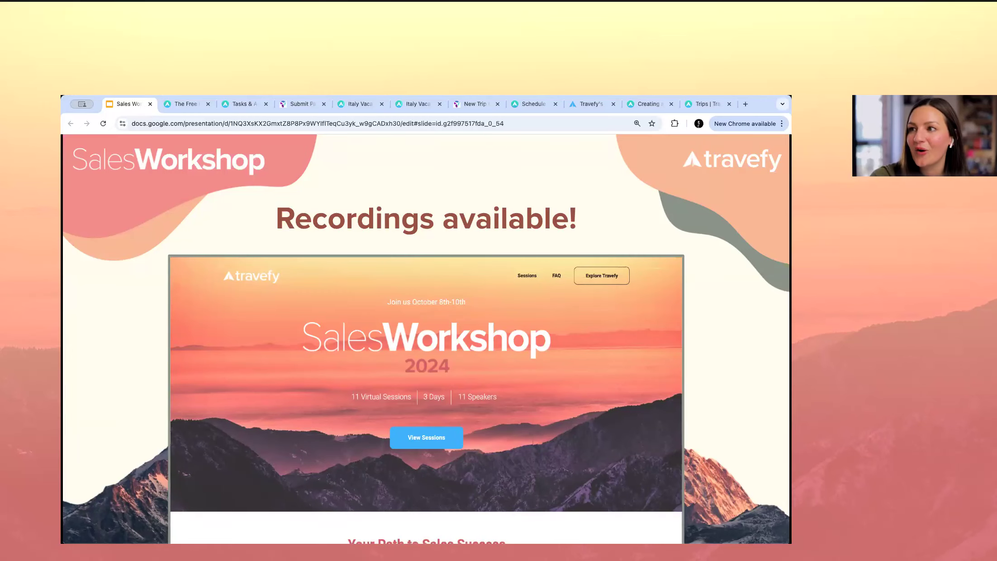
- Look through the open browser tabs, from the Trip Plans website to Travefy's task list
{"action": "left_click", "coordinate": [181, 109]}
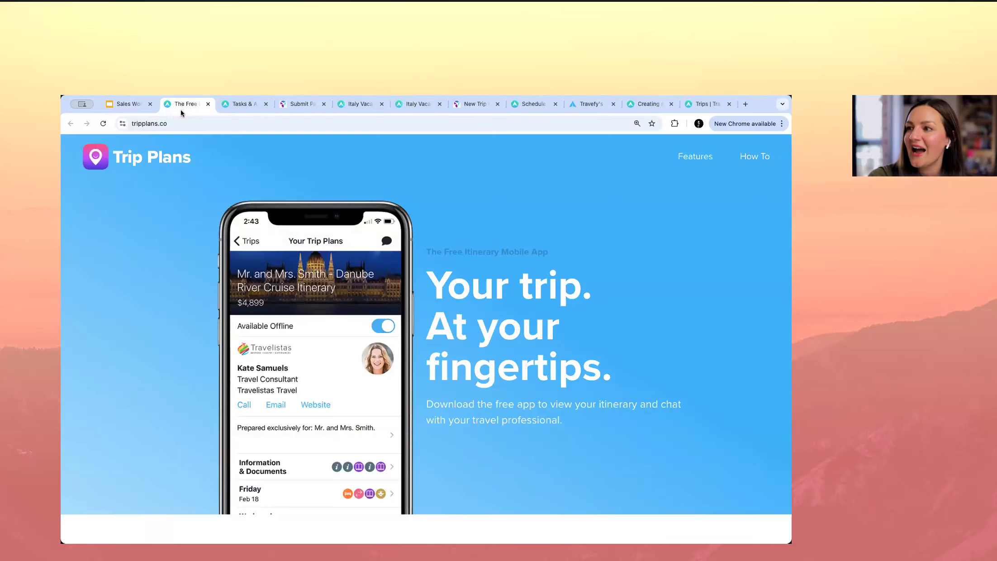
{"action": "left_click", "coordinate": [232, 110]}
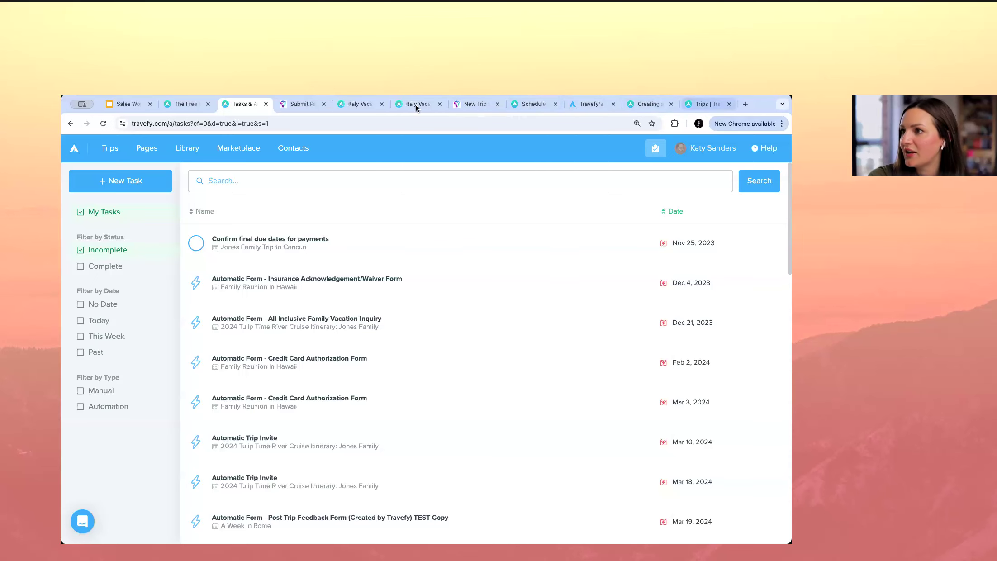